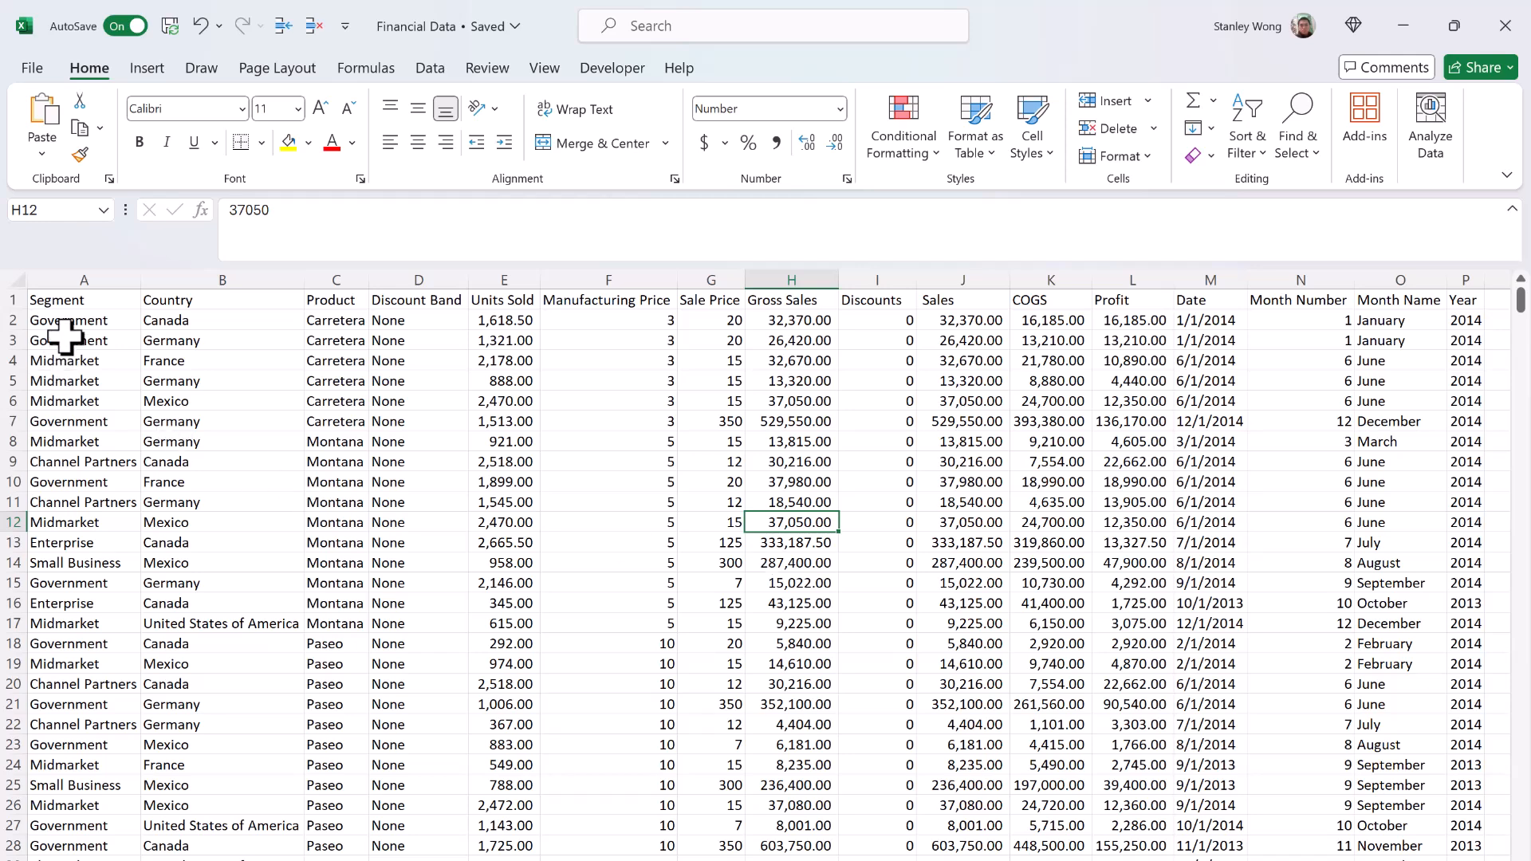
Step: Select the entire financial data table, from the Segment header through the last record
drag(61, 300, 1433, 845)
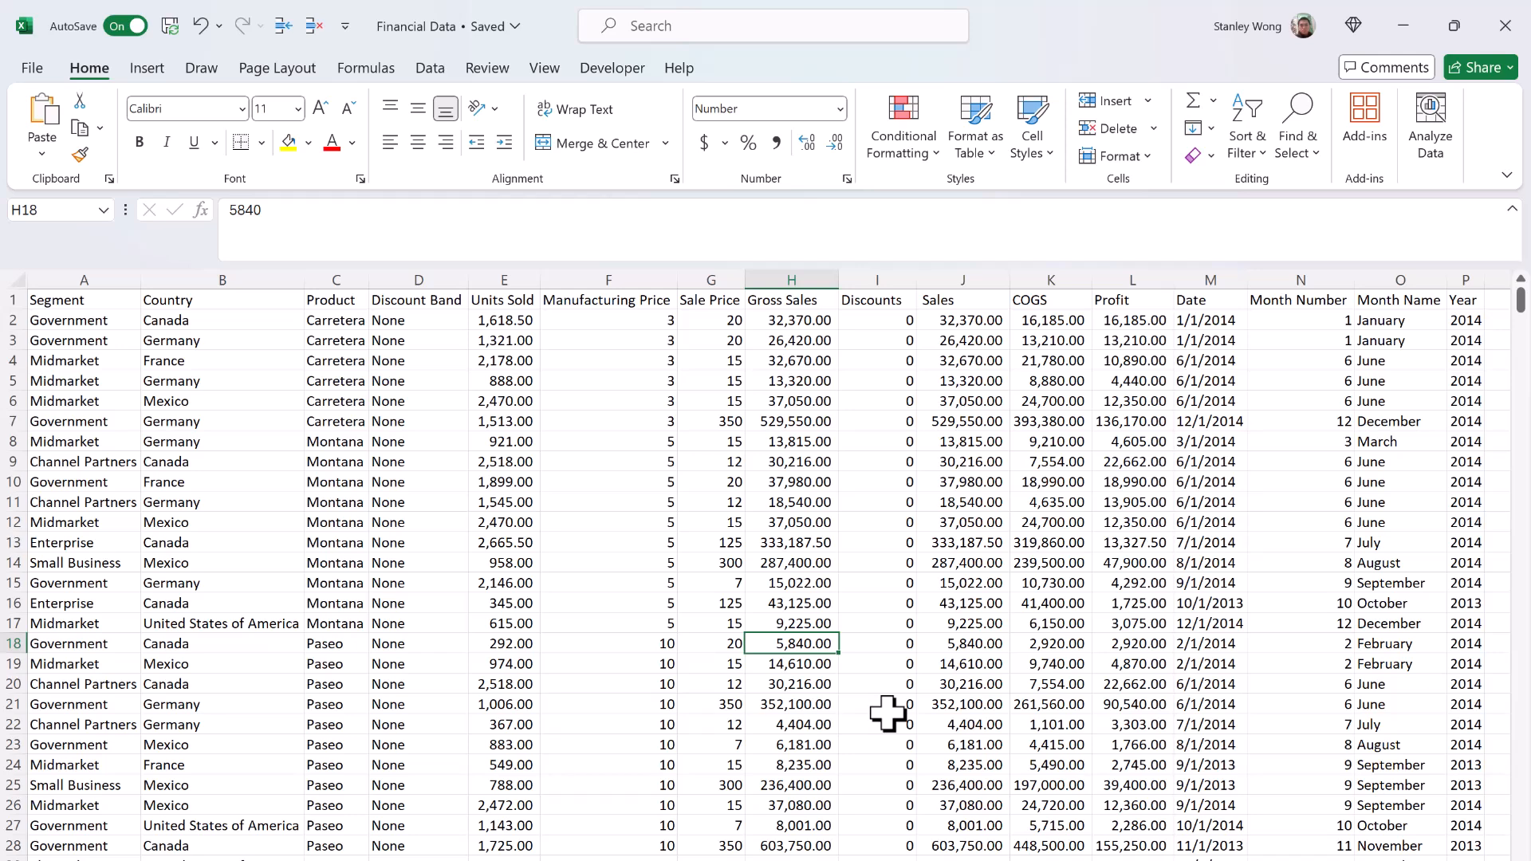
key(ctrl+a)
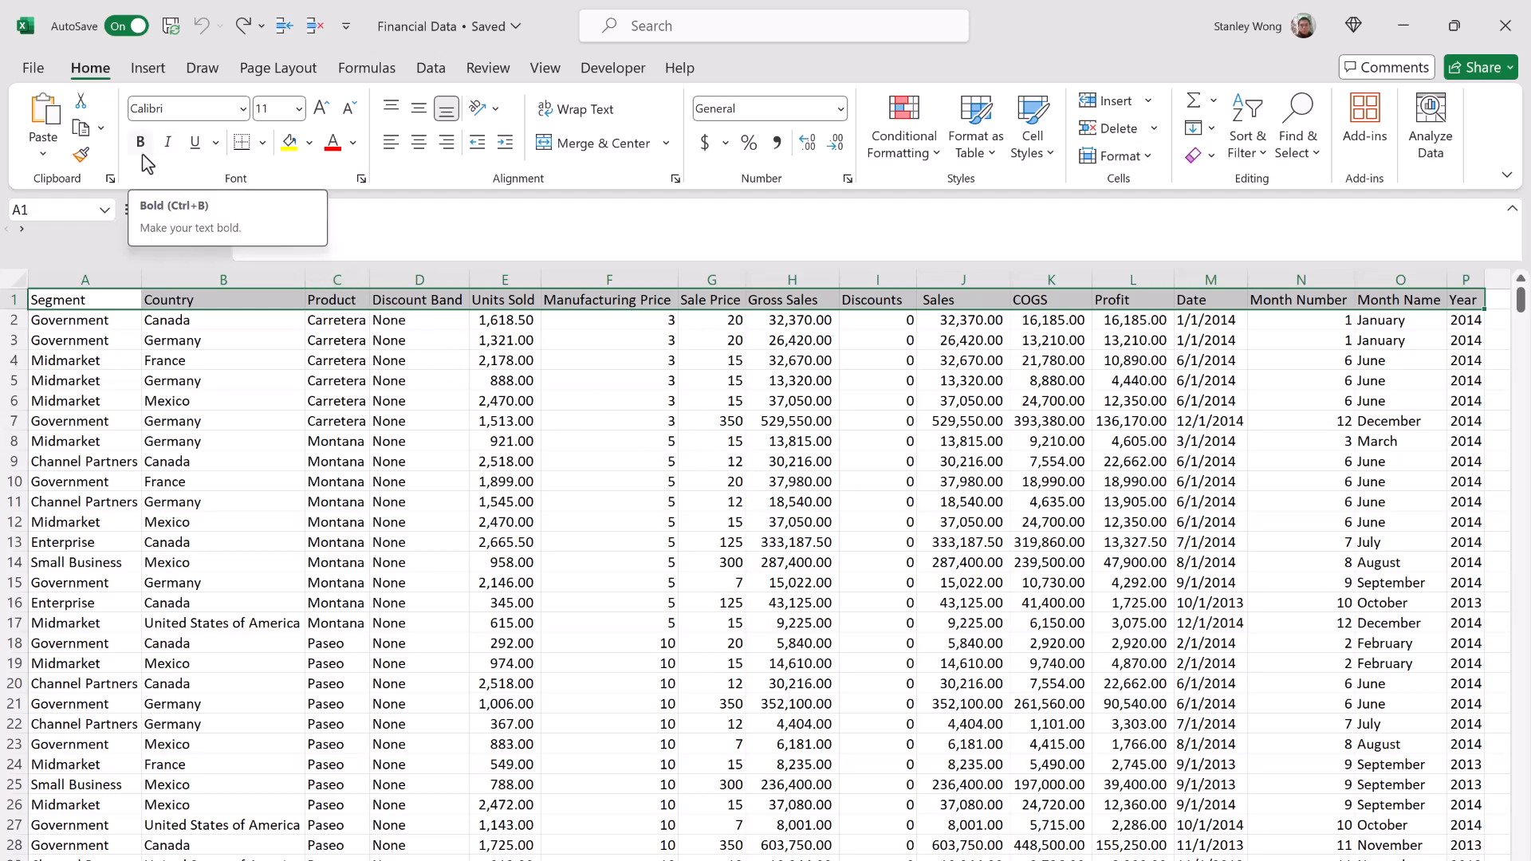
Step: Apply bold to the header row, undo it, and apply the bold formatting again
click(144, 160)
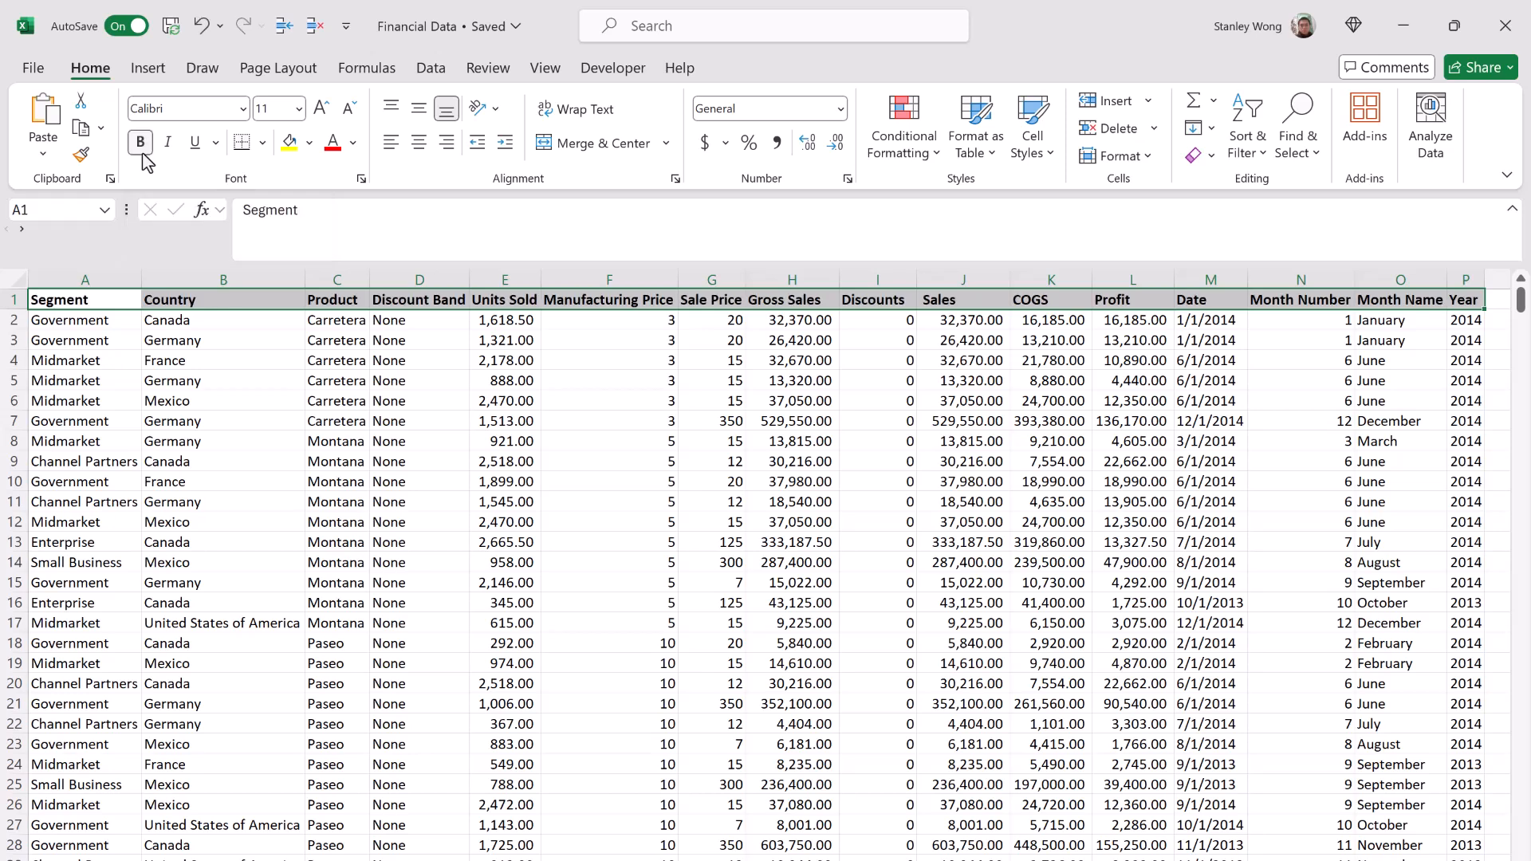
key(ctrl+z)
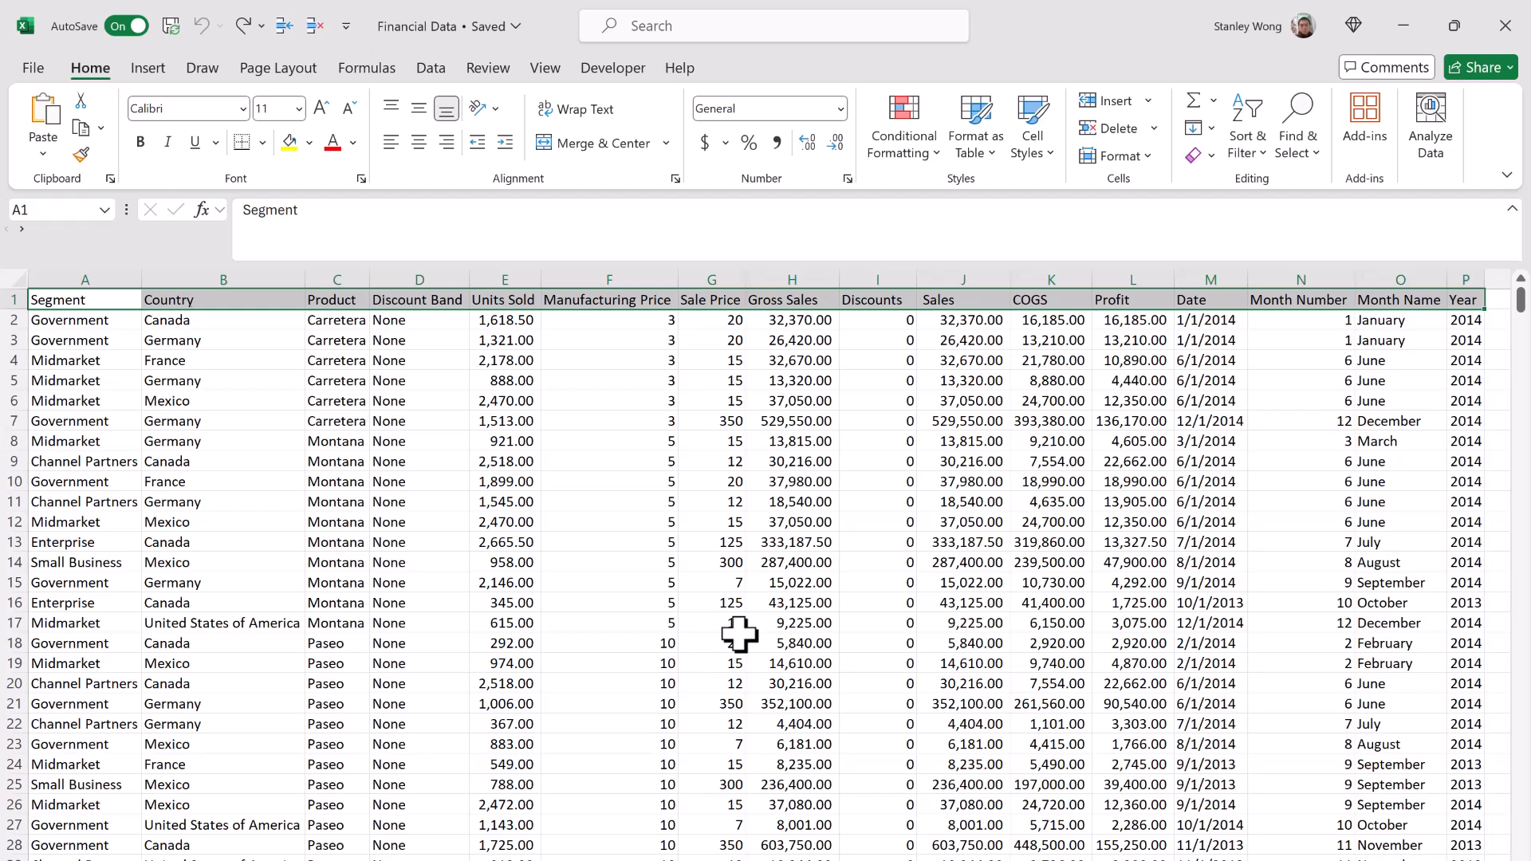
key(ctrl+y)
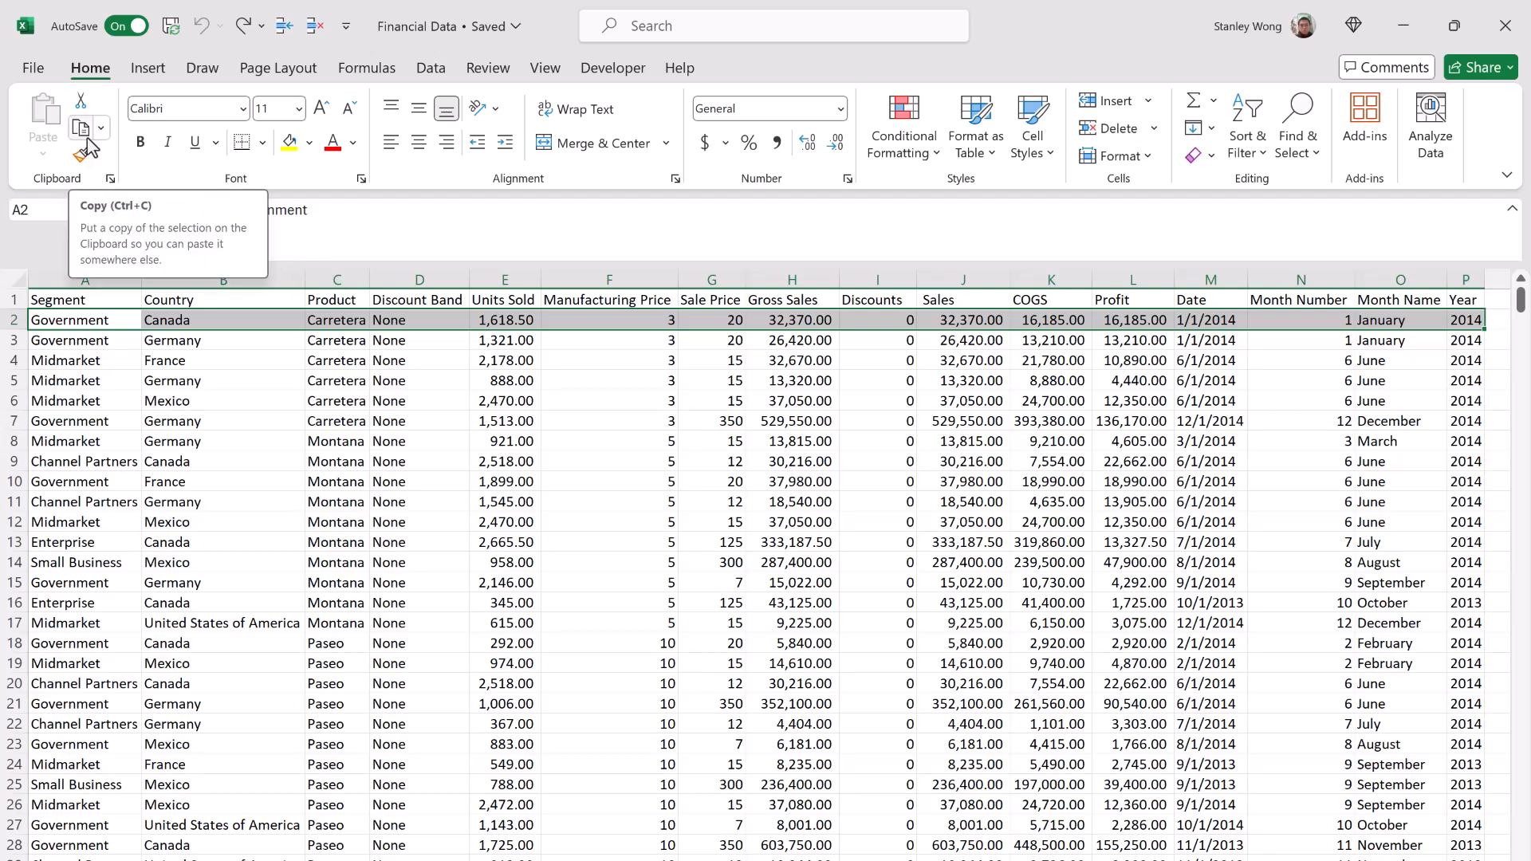
Step: Copy the row 2 record over row 3 and undo the paste
click(88, 140)
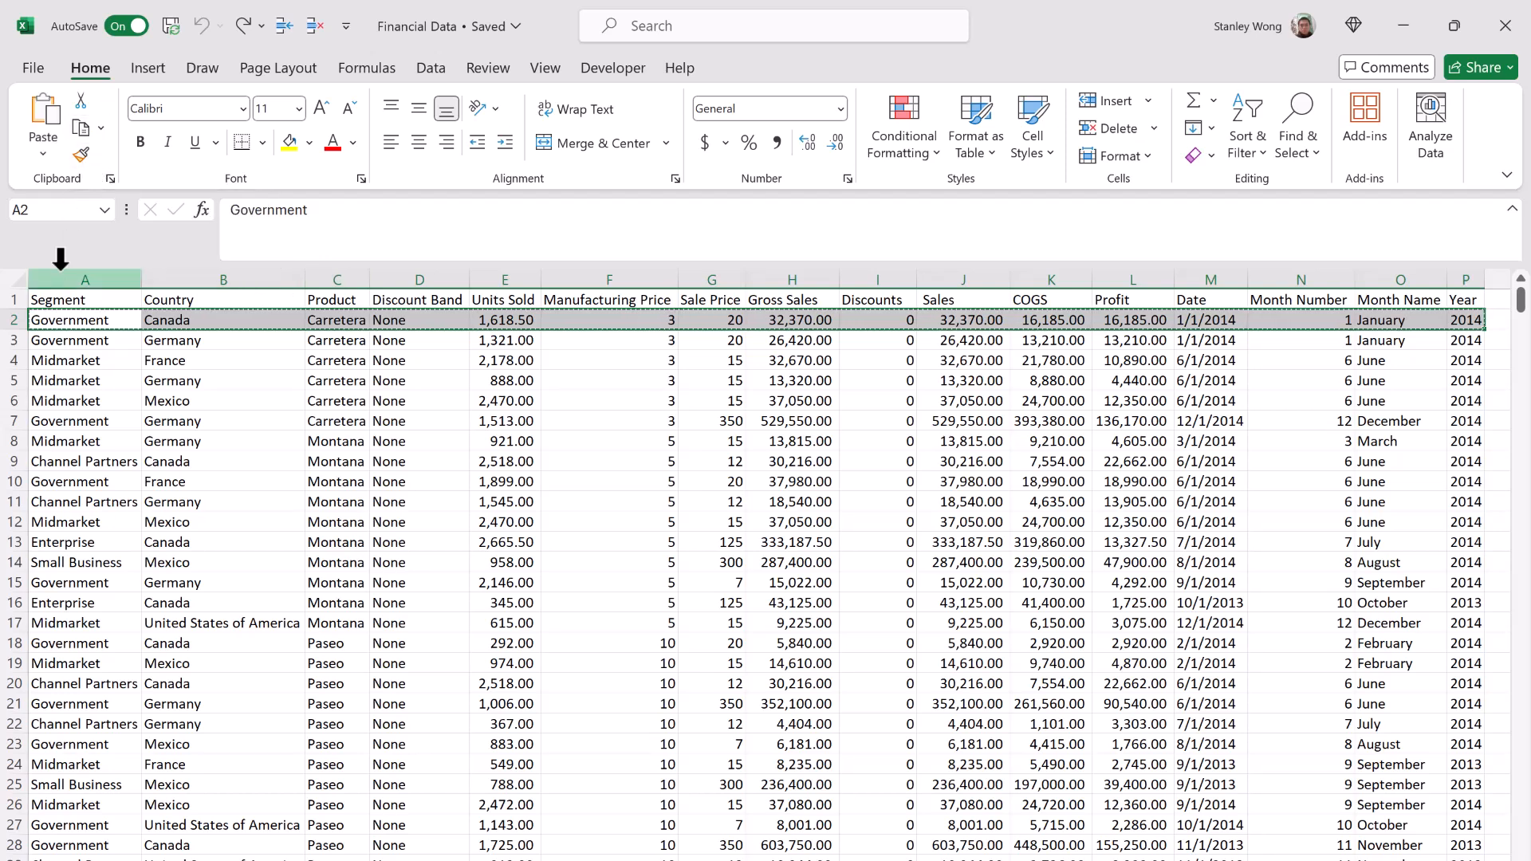
click(57, 343)
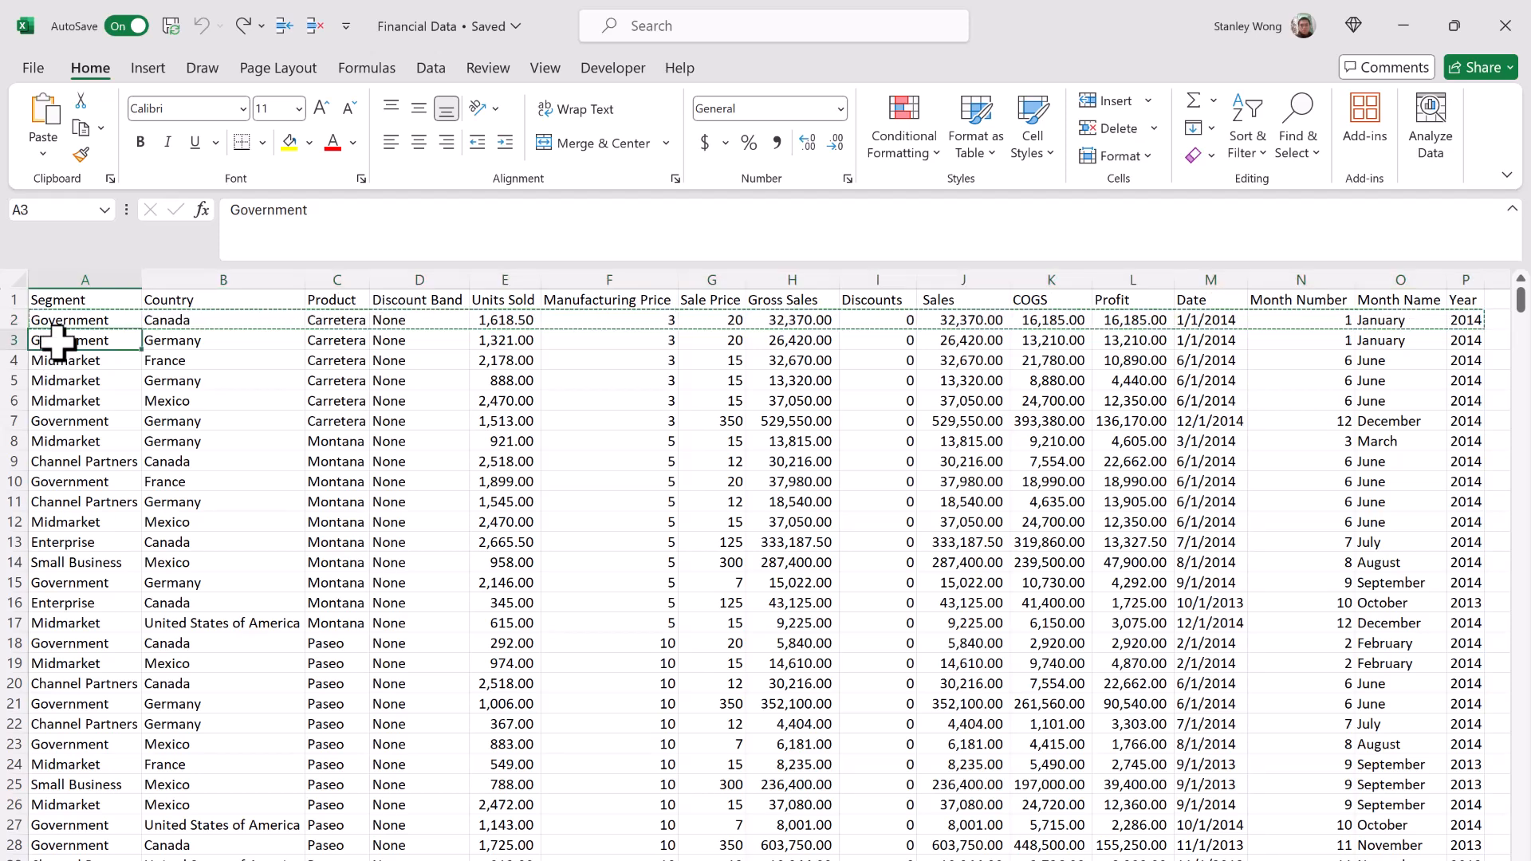
key(Return)
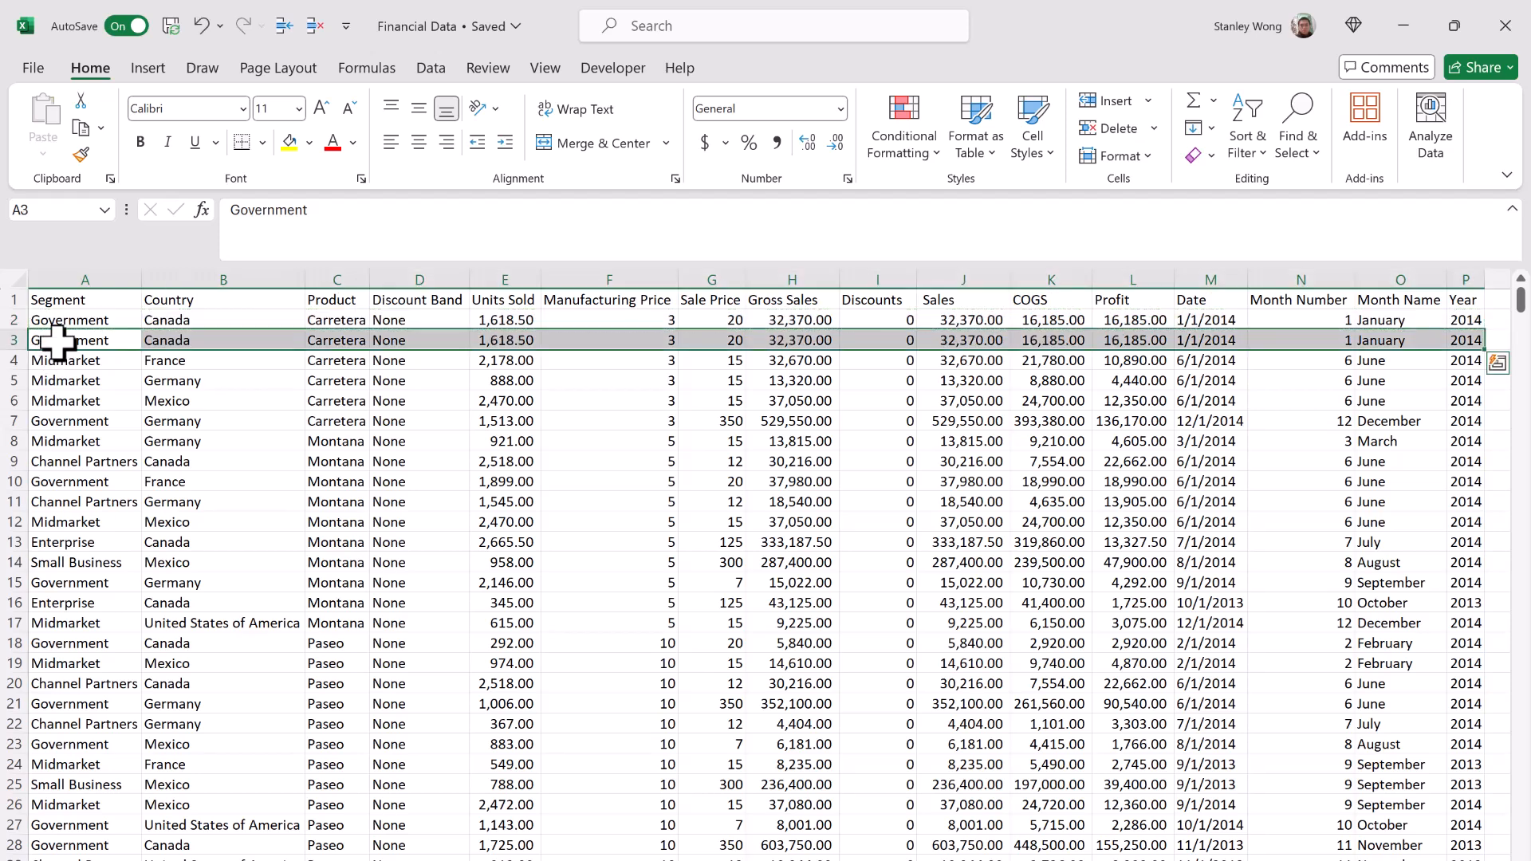
key(ctrl+z)
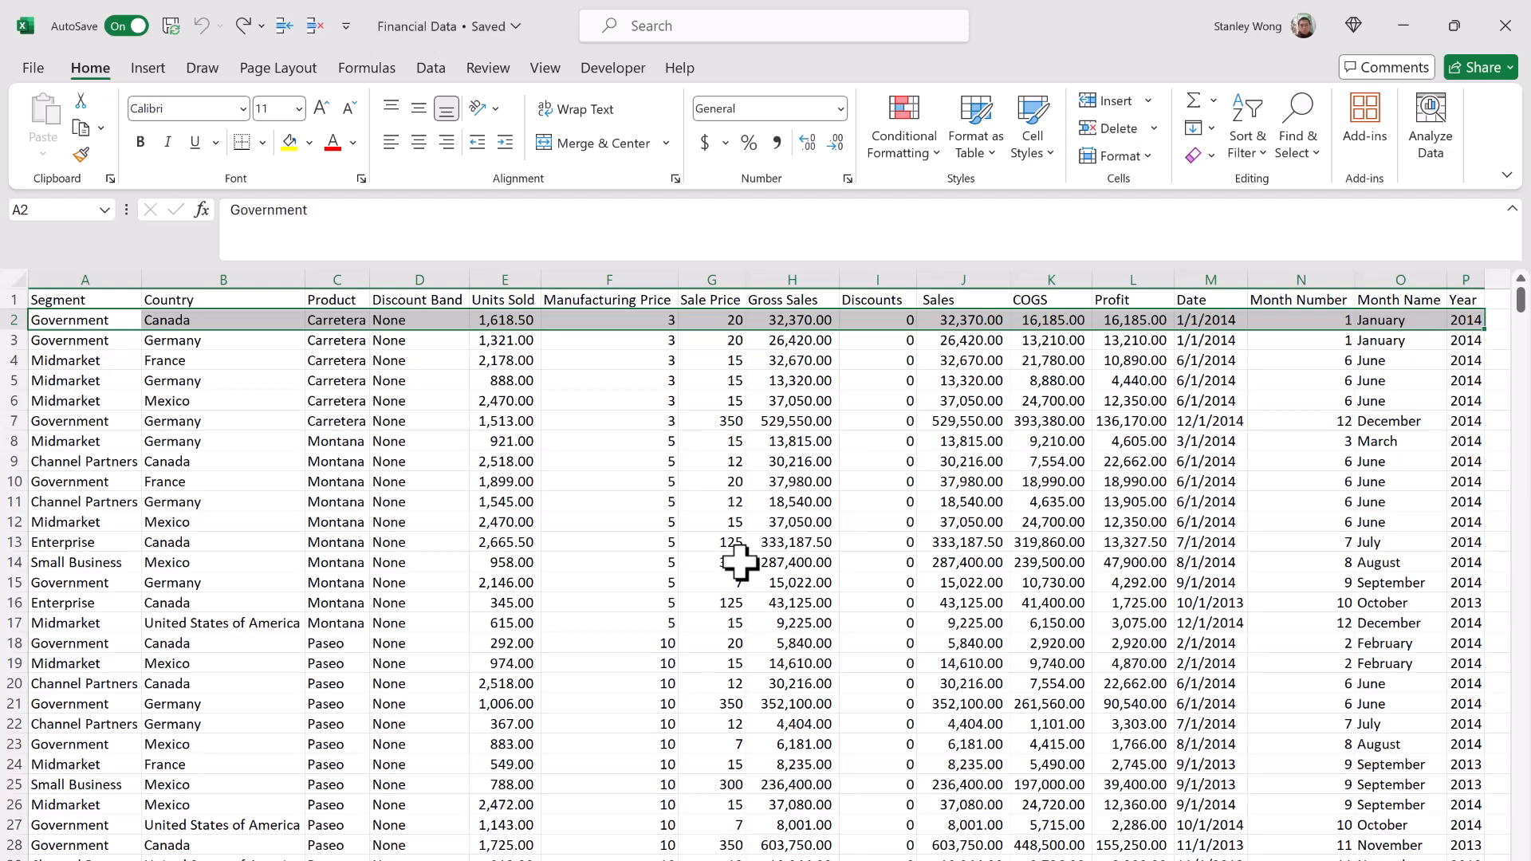
Step: Copy the row 2 record again and paste it into row 3 starting at cell A3
key(ctrl+c)
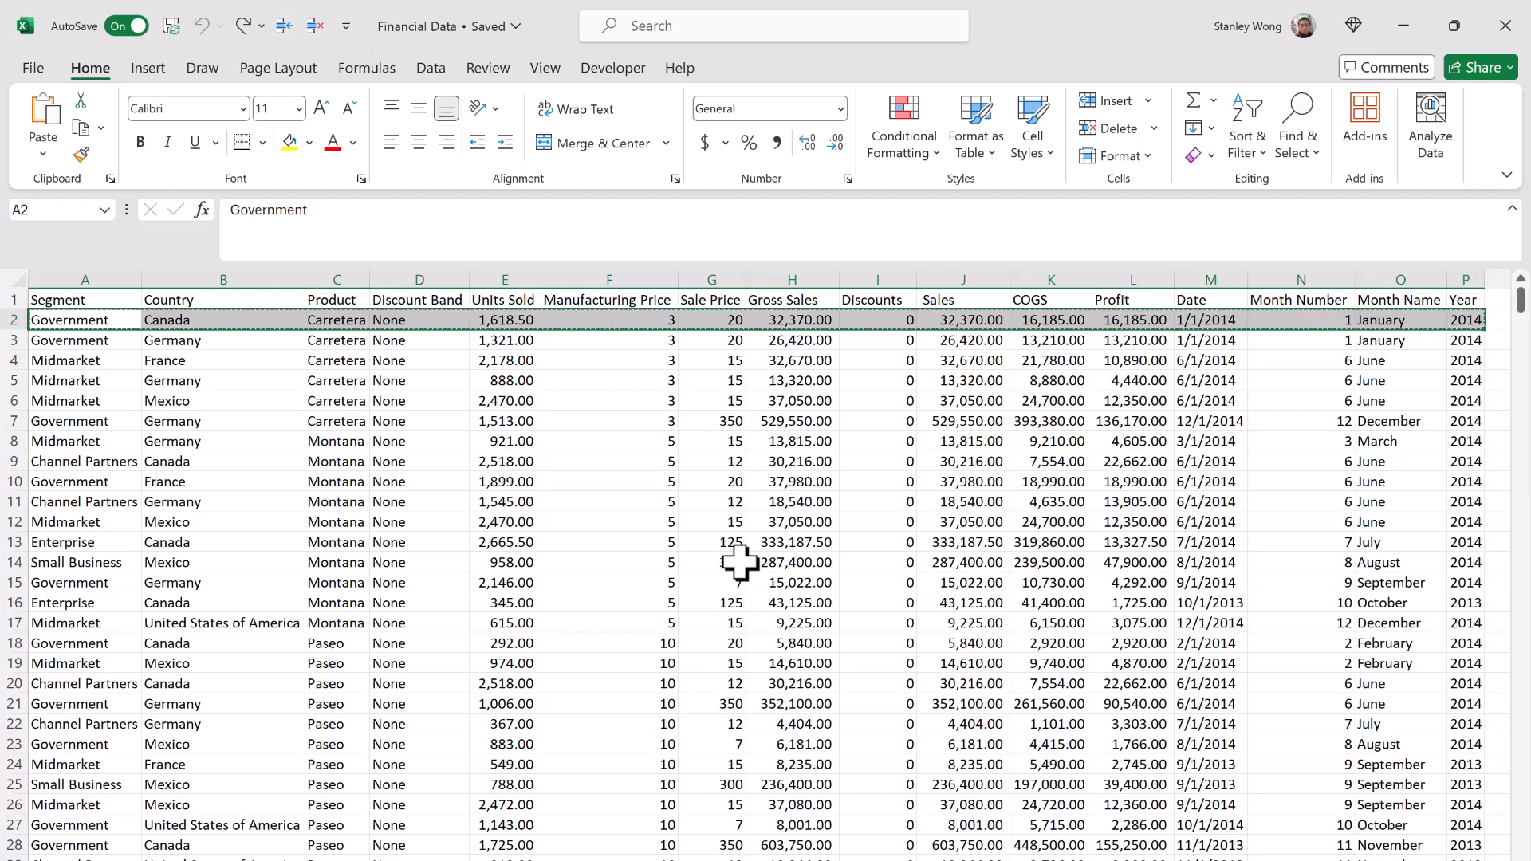
click(59, 343)
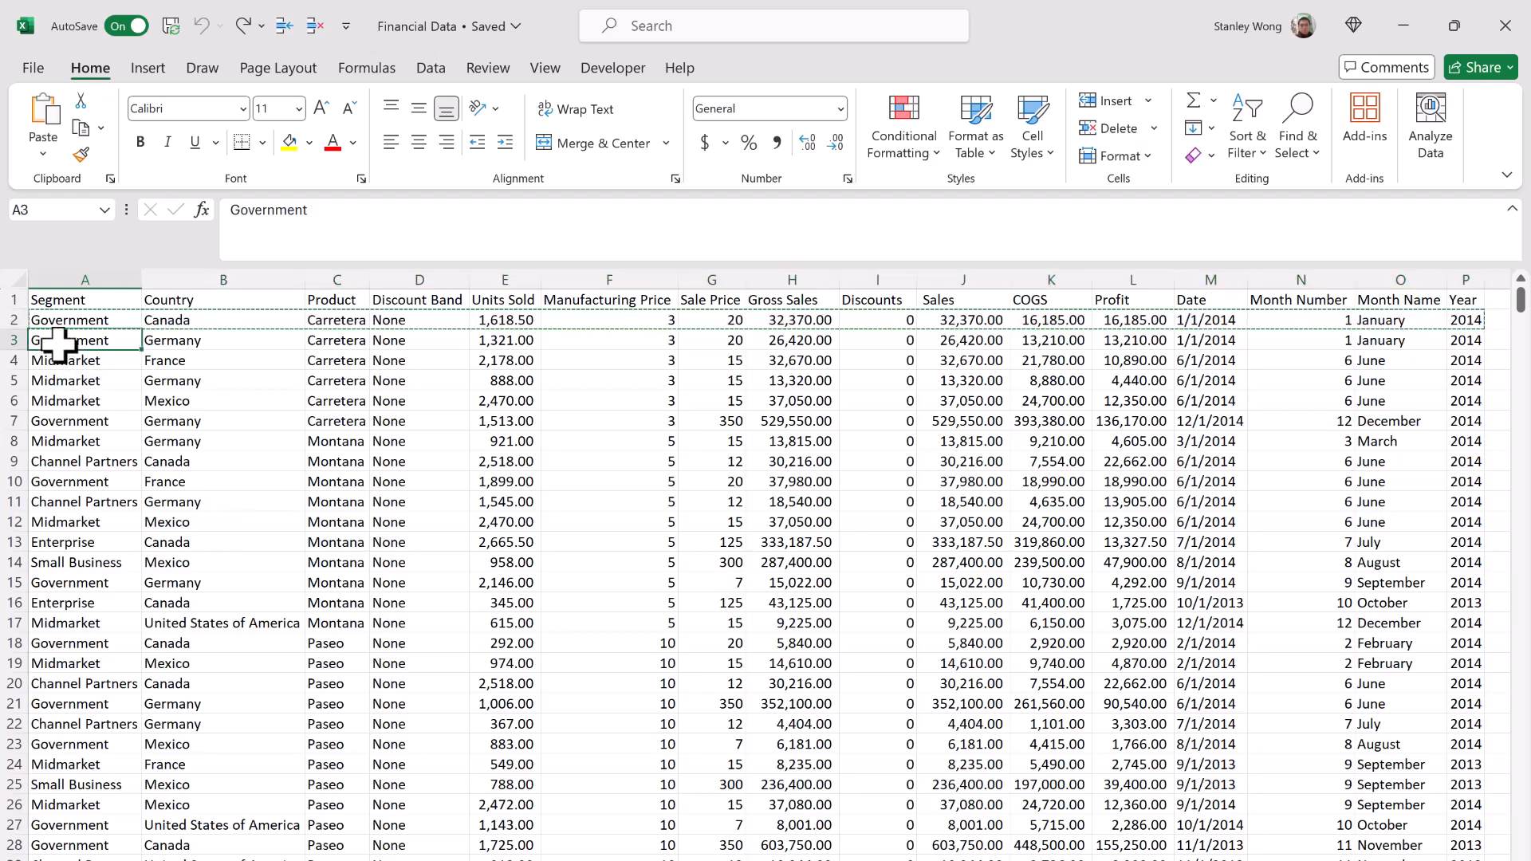
key(Return)
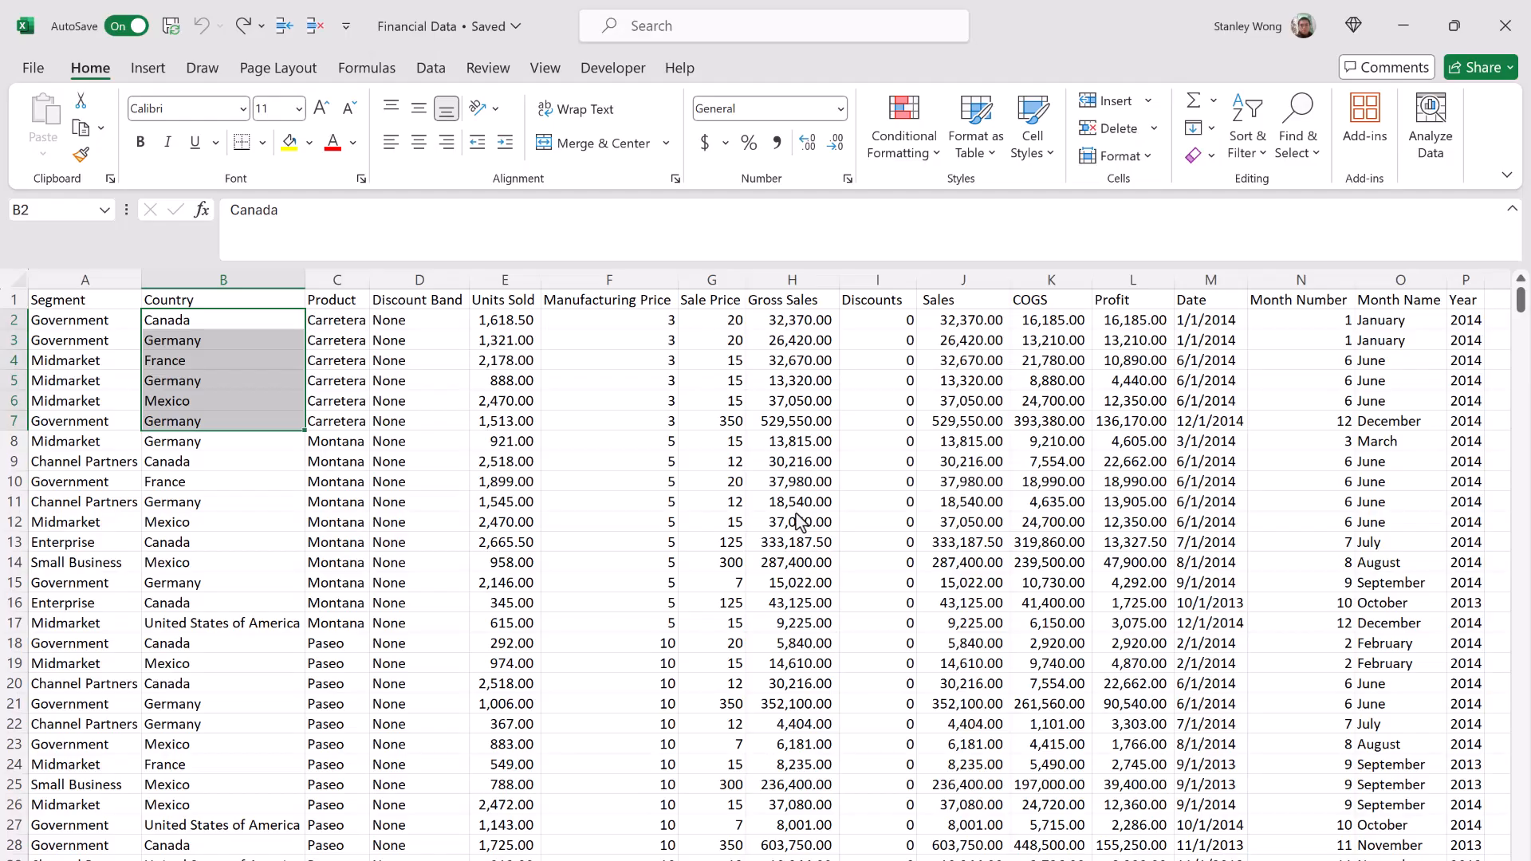
Step: Fill the Country value Canada down through B2:B7, undo it, and repeat the fill
click(1211, 132)
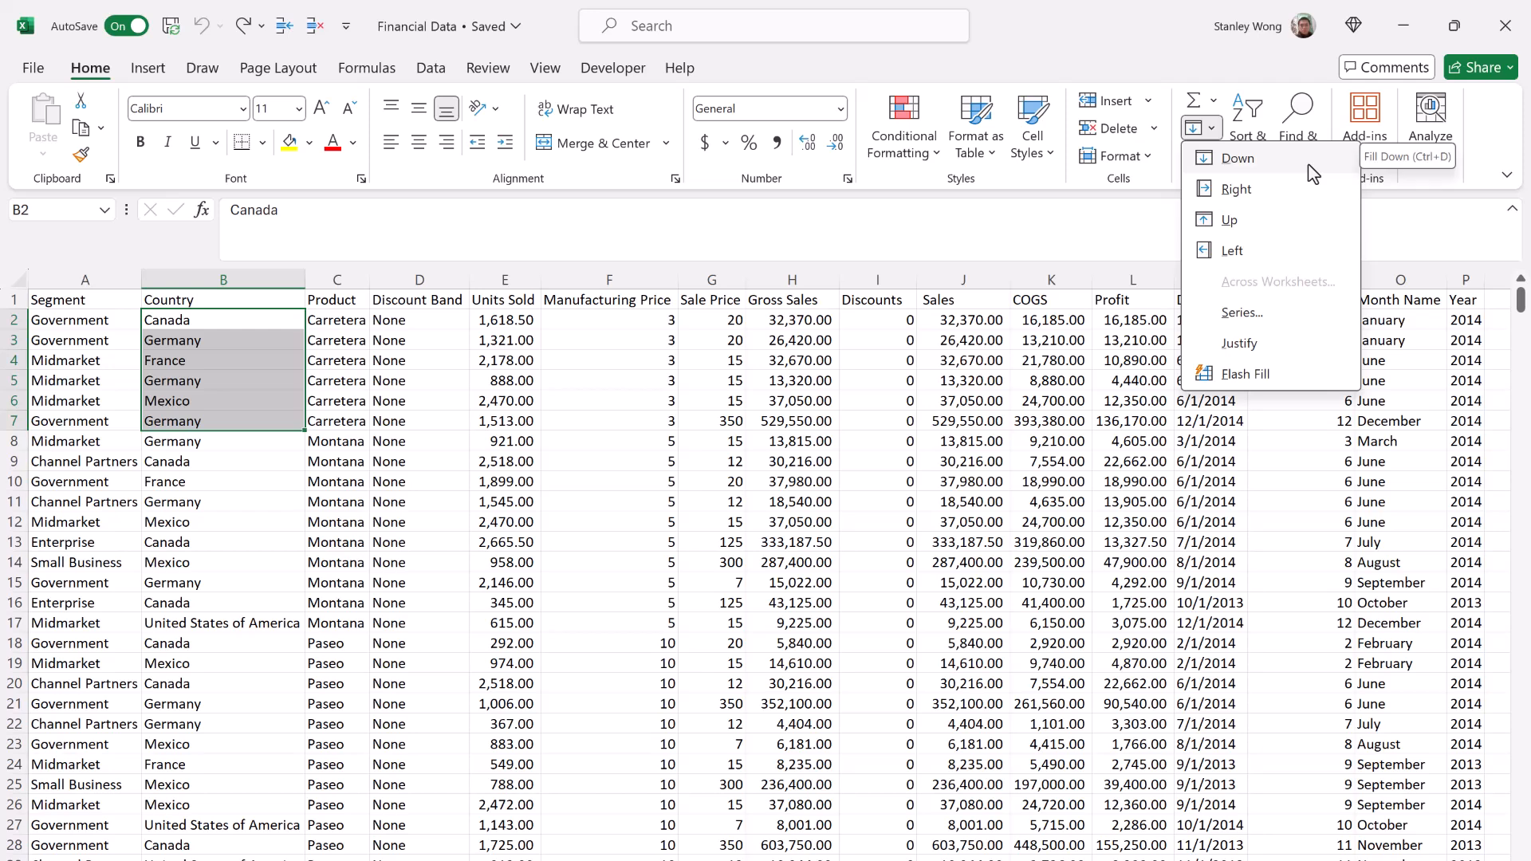
click(1238, 159)
key(ctrl+z)
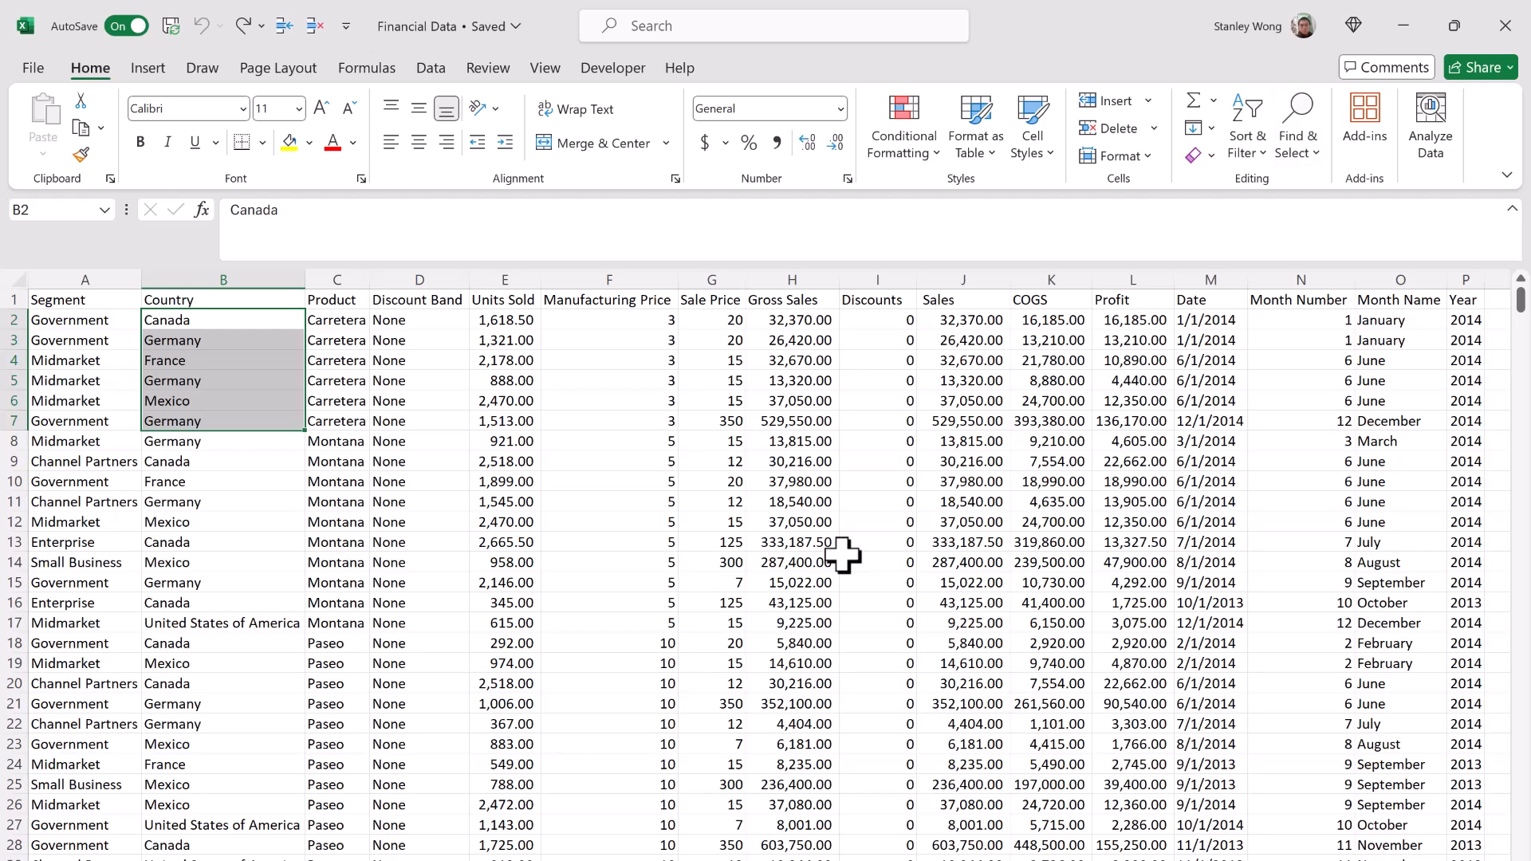
key(ctrl+d)
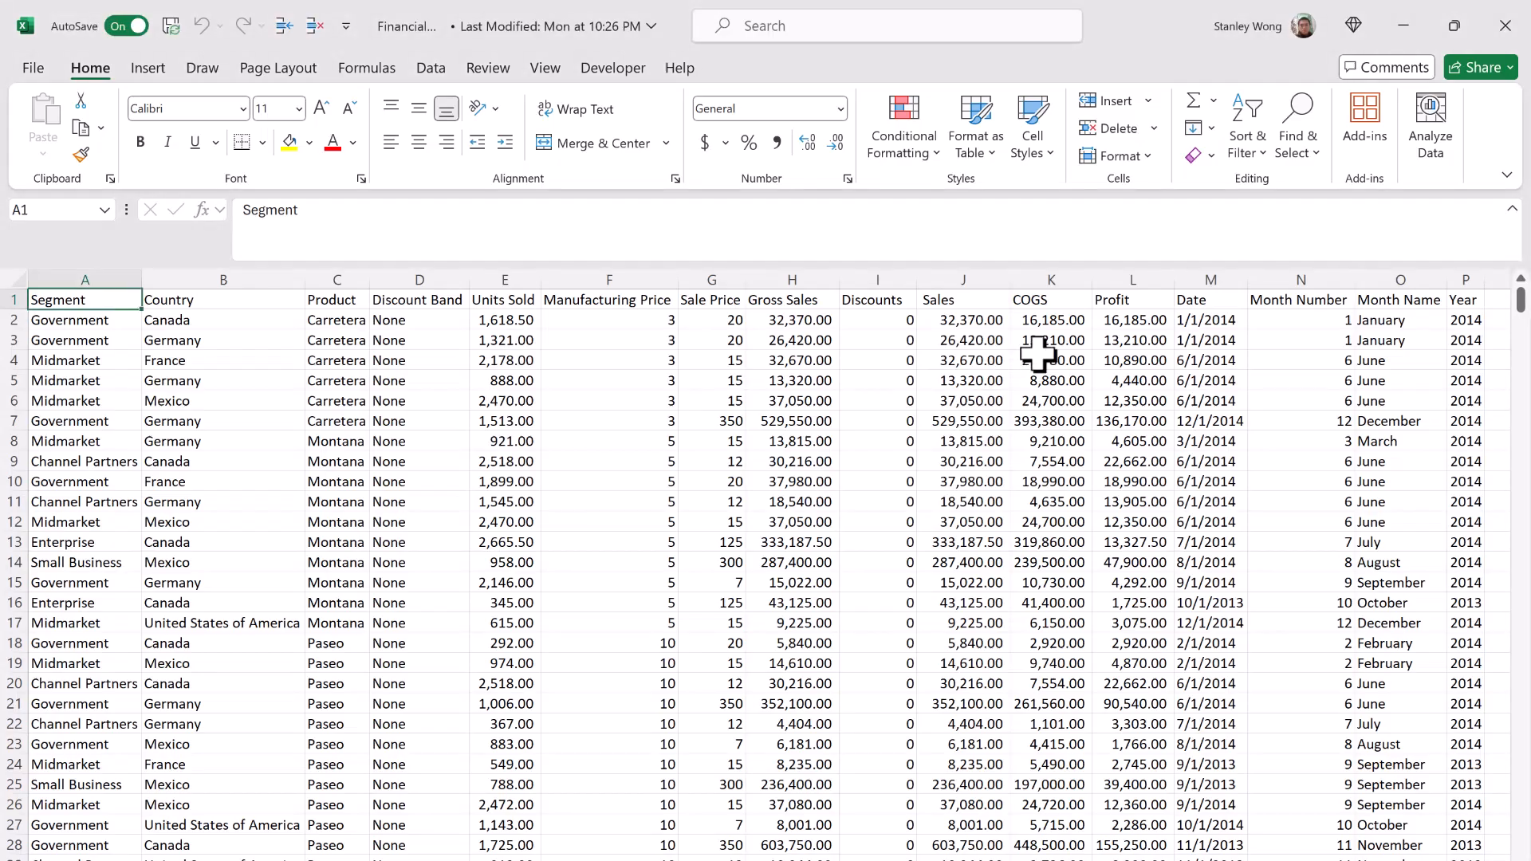
click(1307, 157)
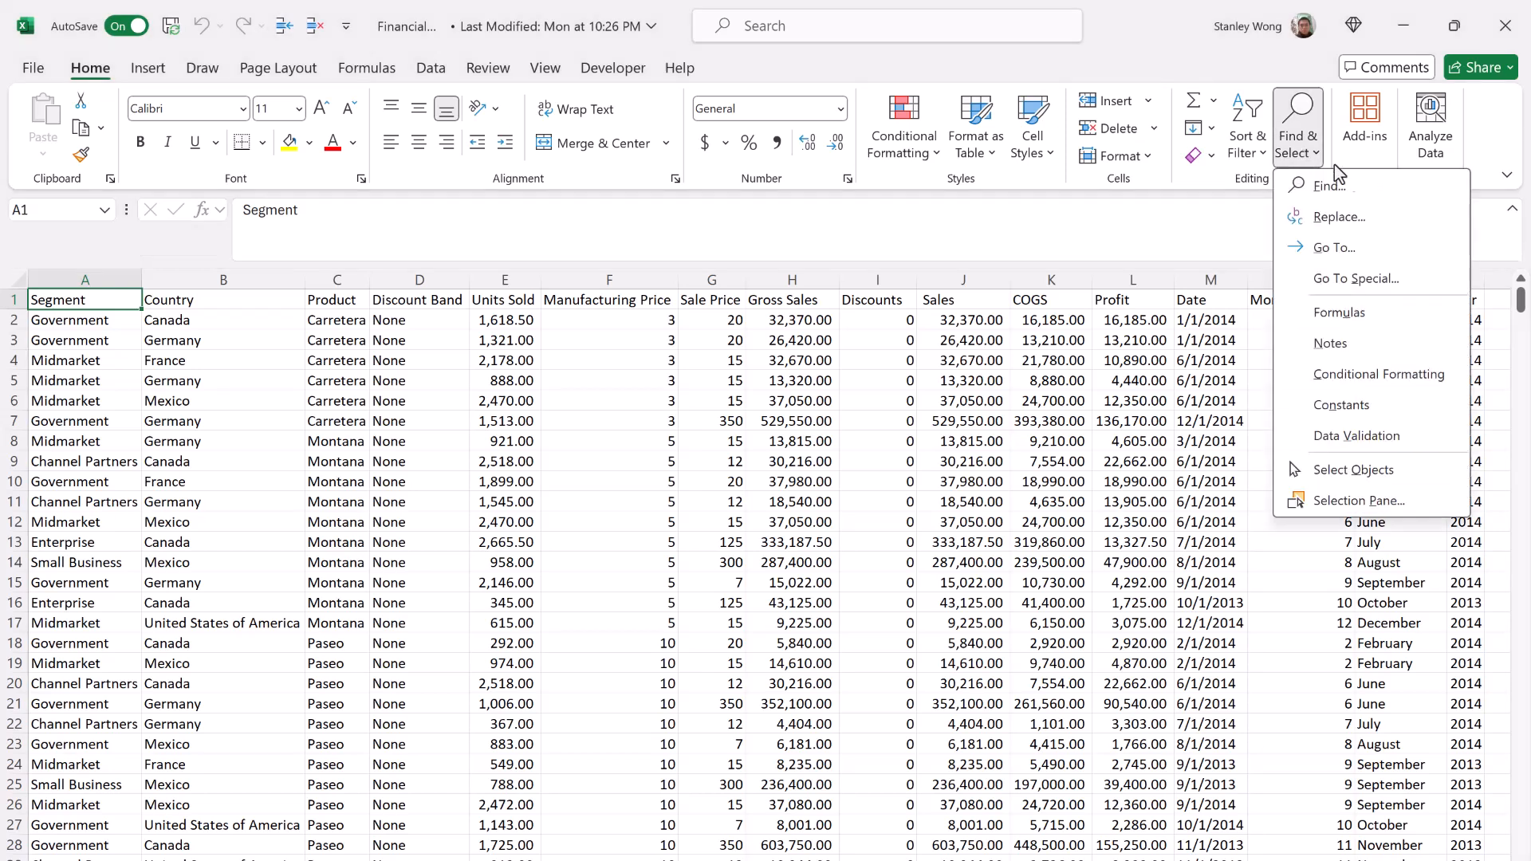
click(1386, 191)
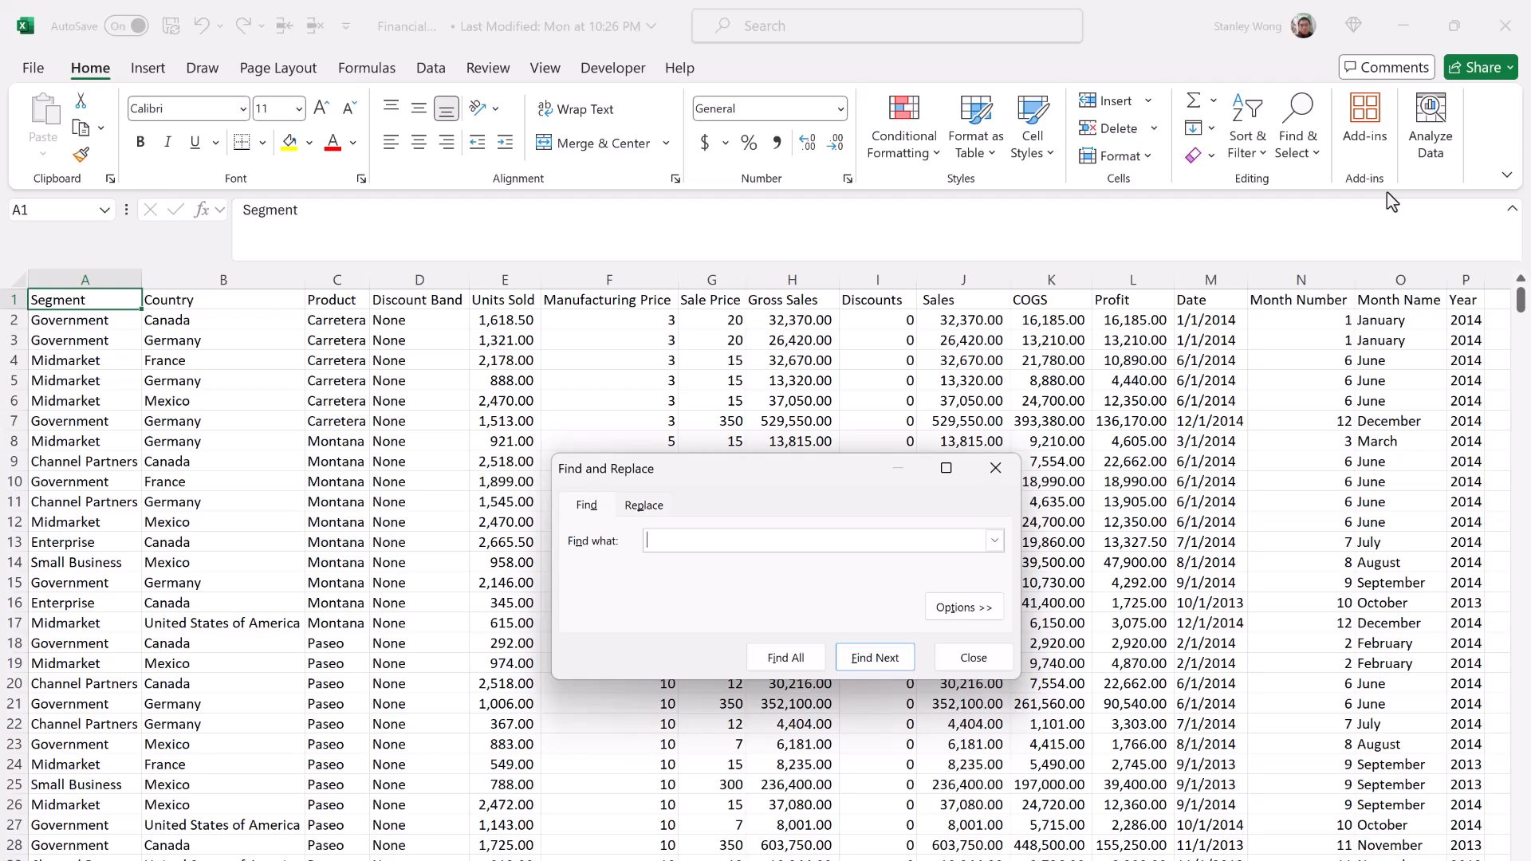
key(Escape)
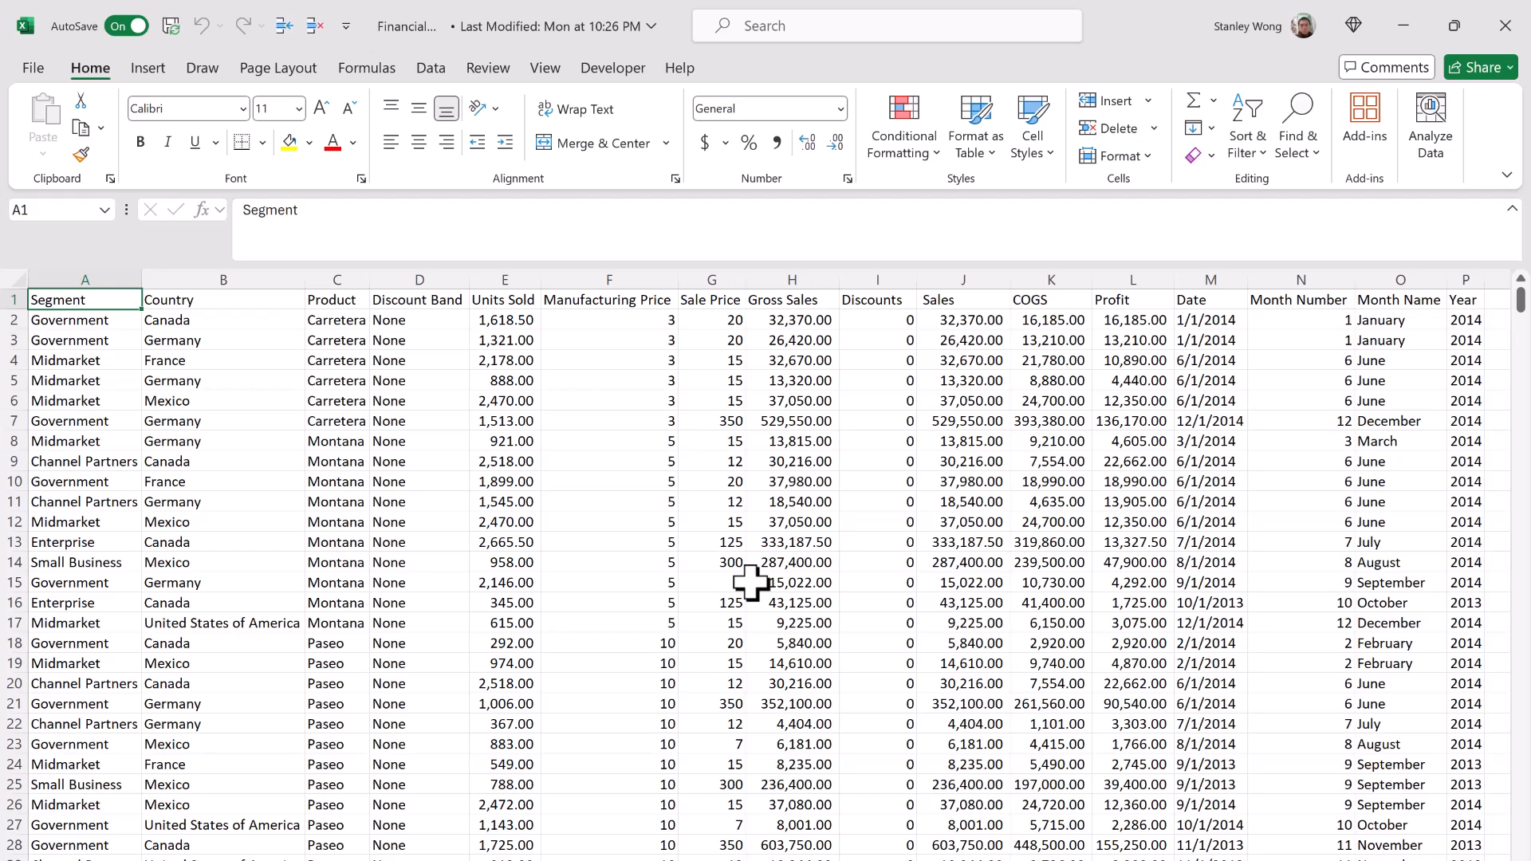
Step: Search the sheet for "Canada" and step through the first few matching cells in the Country column
key(ctrl+f)
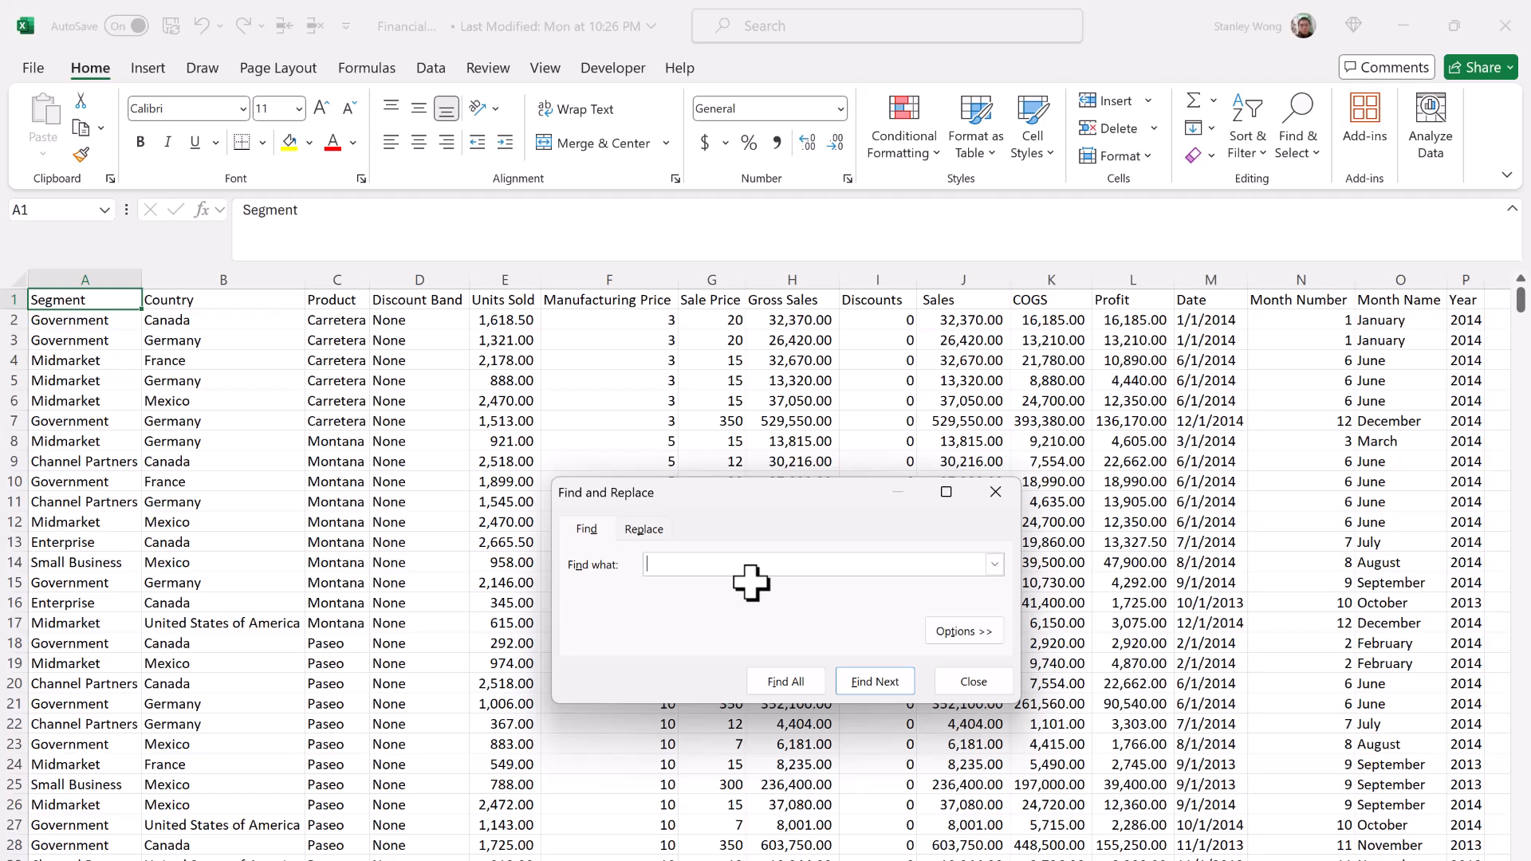
text(Canada)
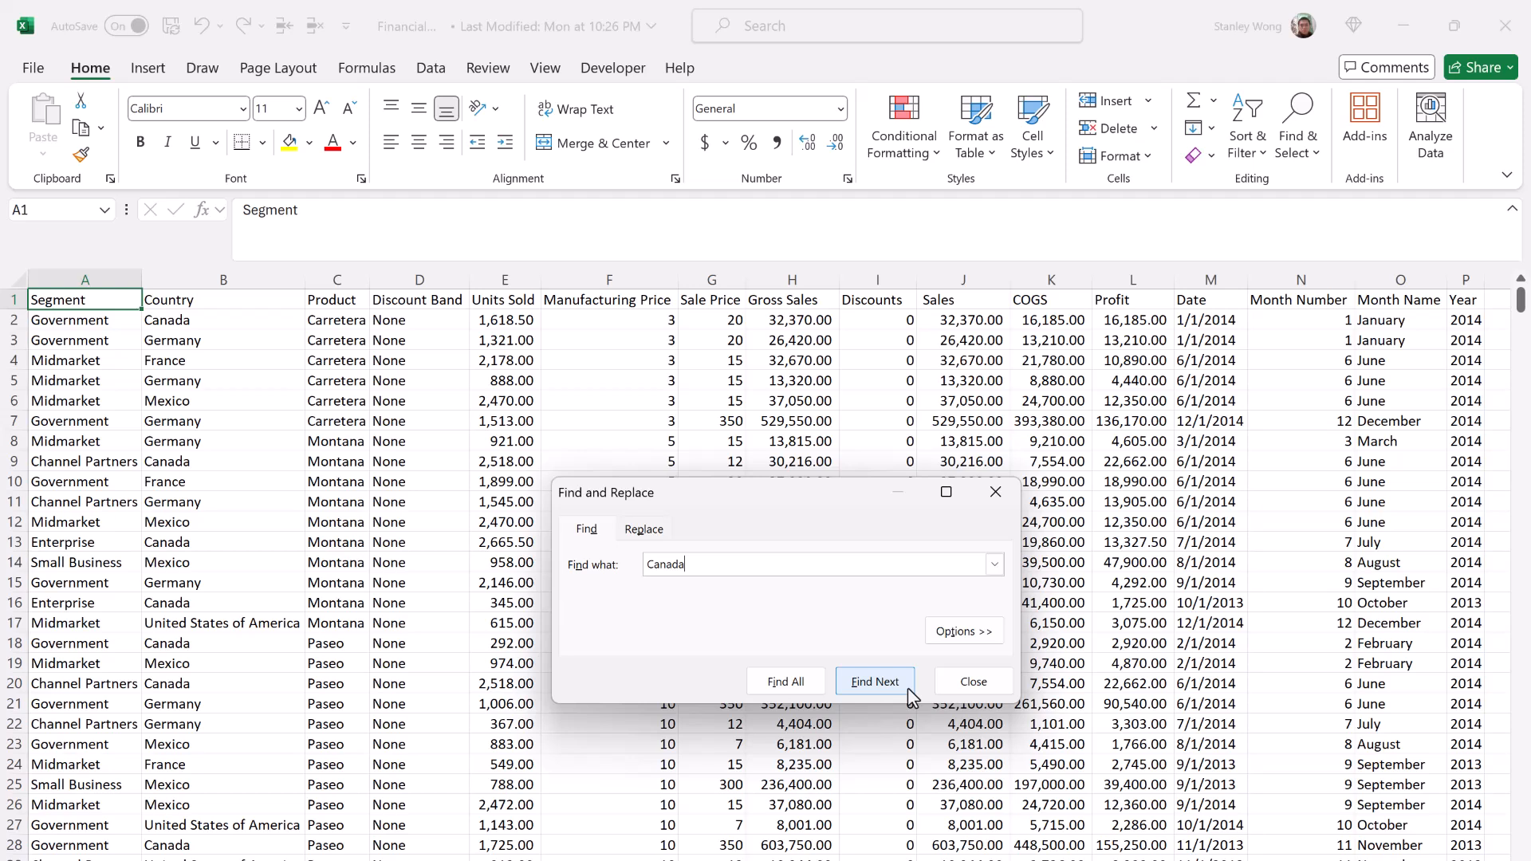
click(907, 687)
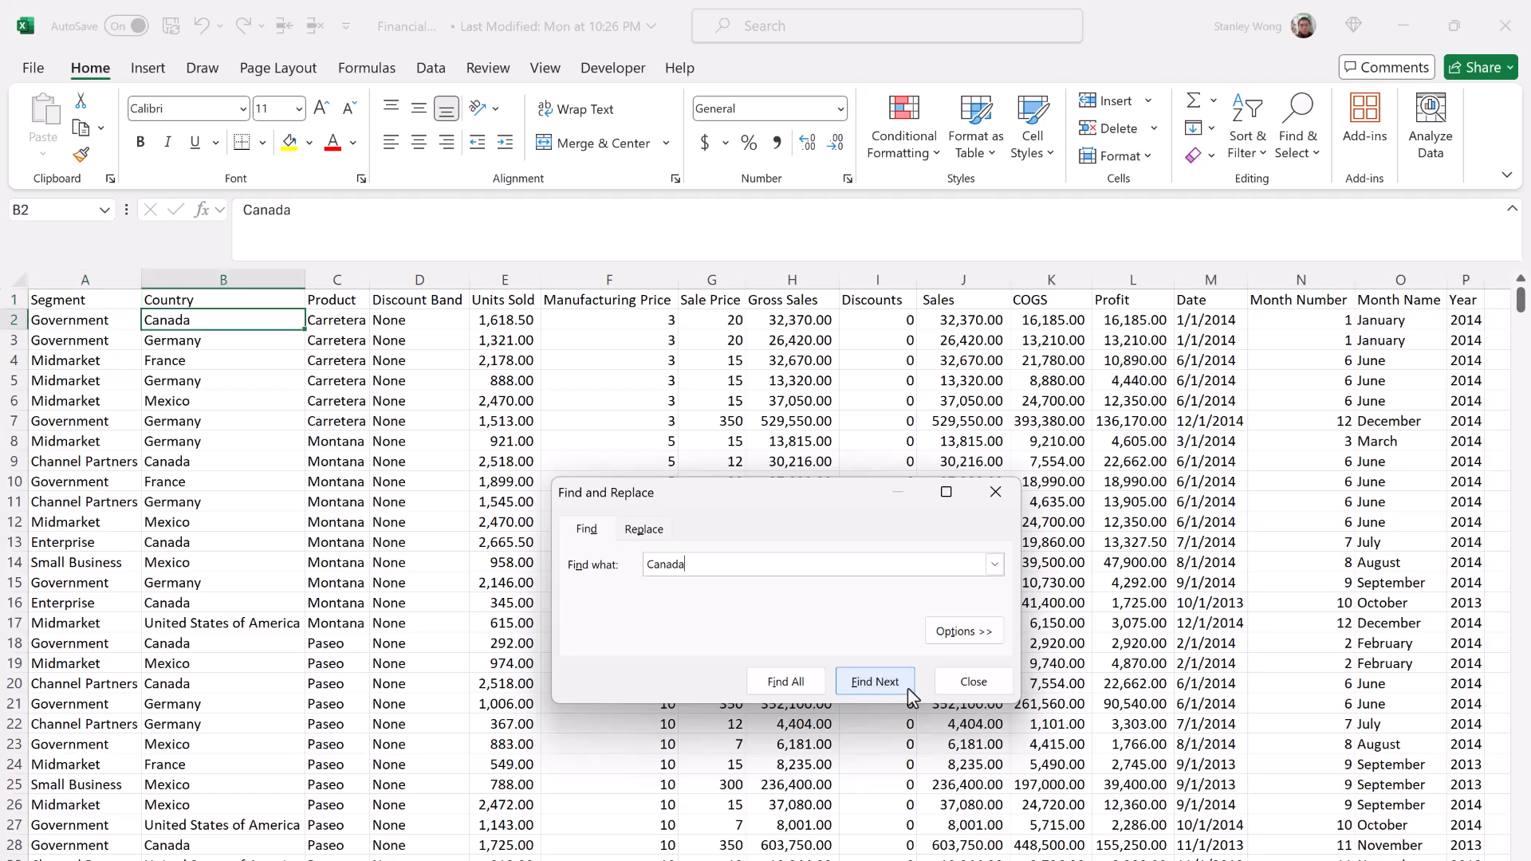
click(907, 687)
click(907, 687)
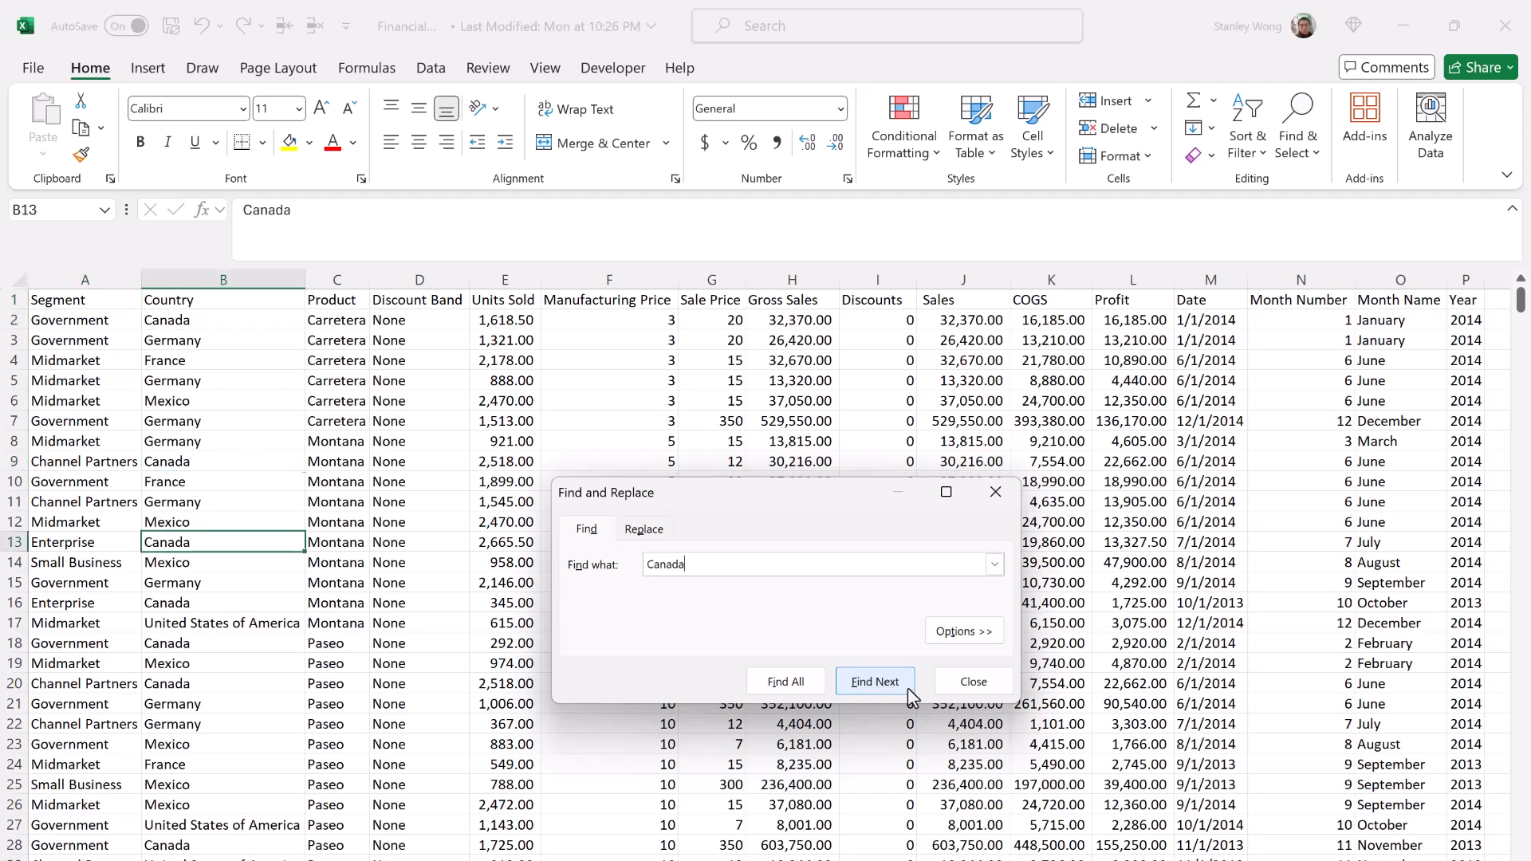
click(907, 688)
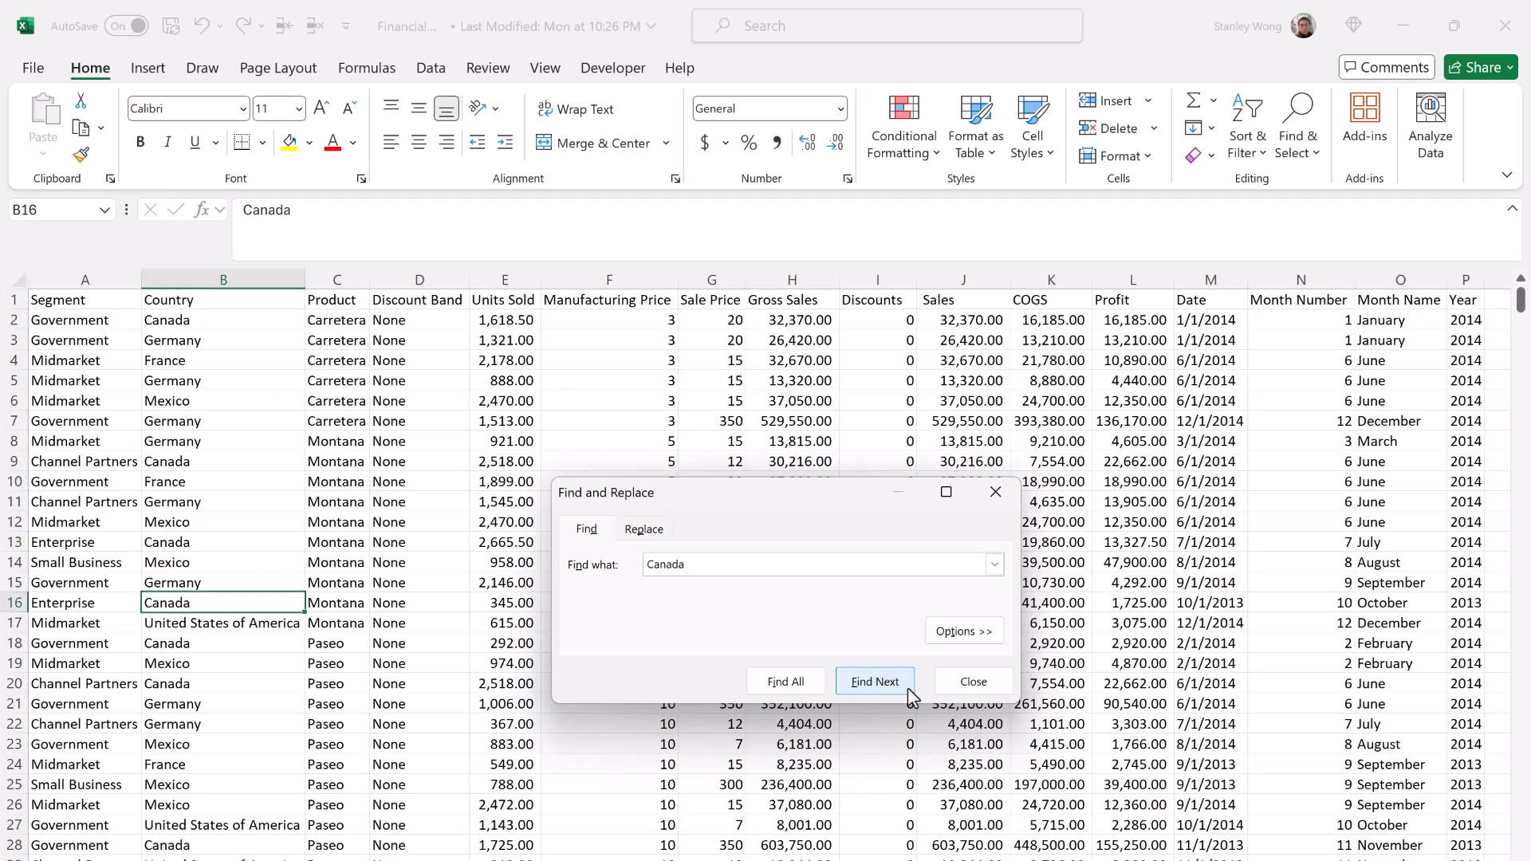
Step: List all cells containing "Canada", browse the results, and jump to the matches in B9 and B2
click(821, 691)
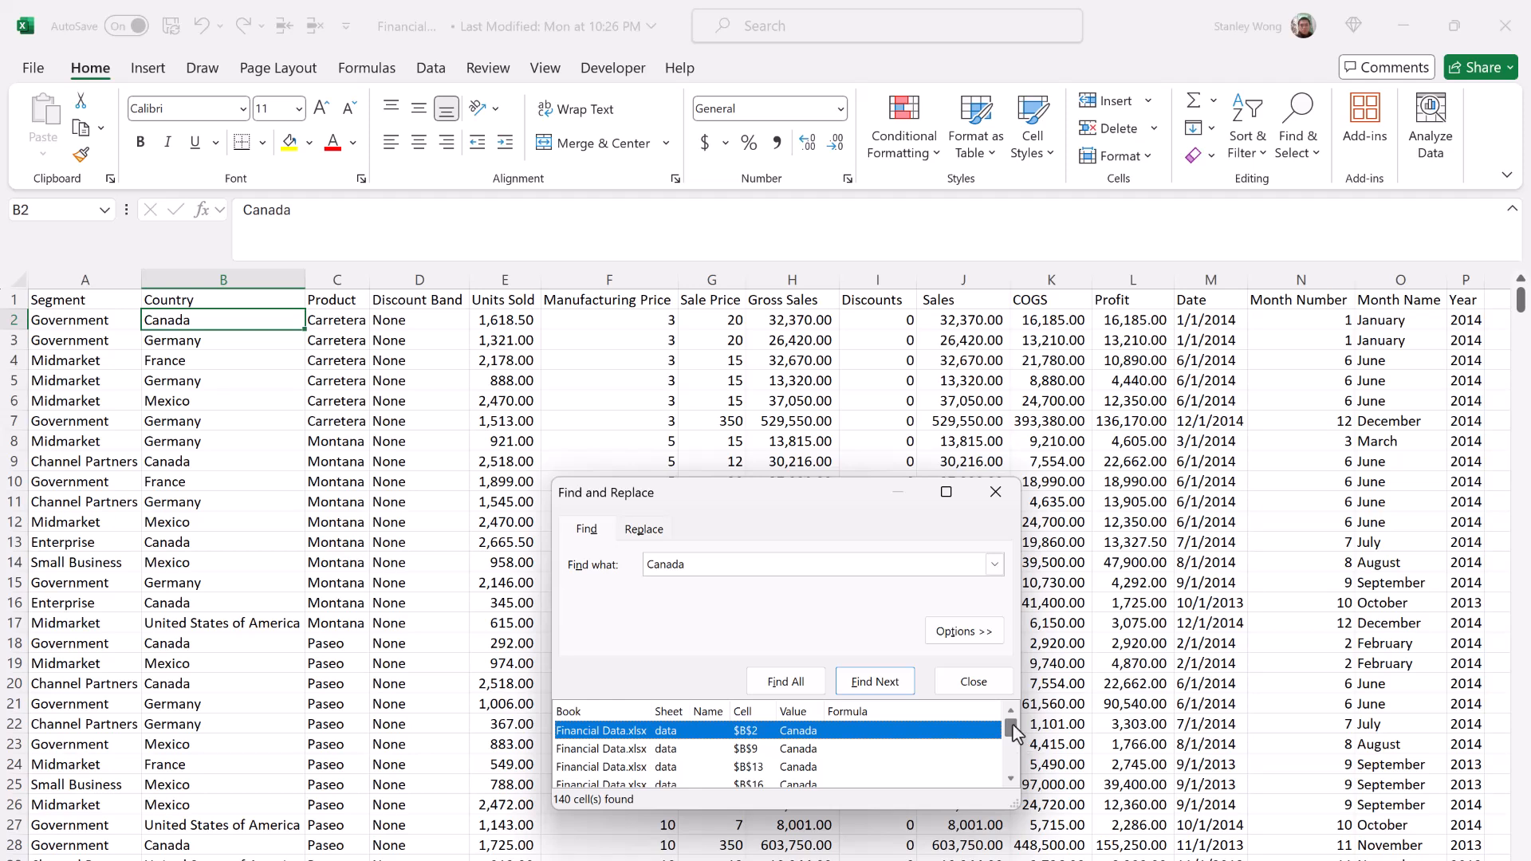
mouse_move(1014, 732)
mouse_down()
mouse_move(1013, 777)
mouse_move(1012, 721)
mouse_up()
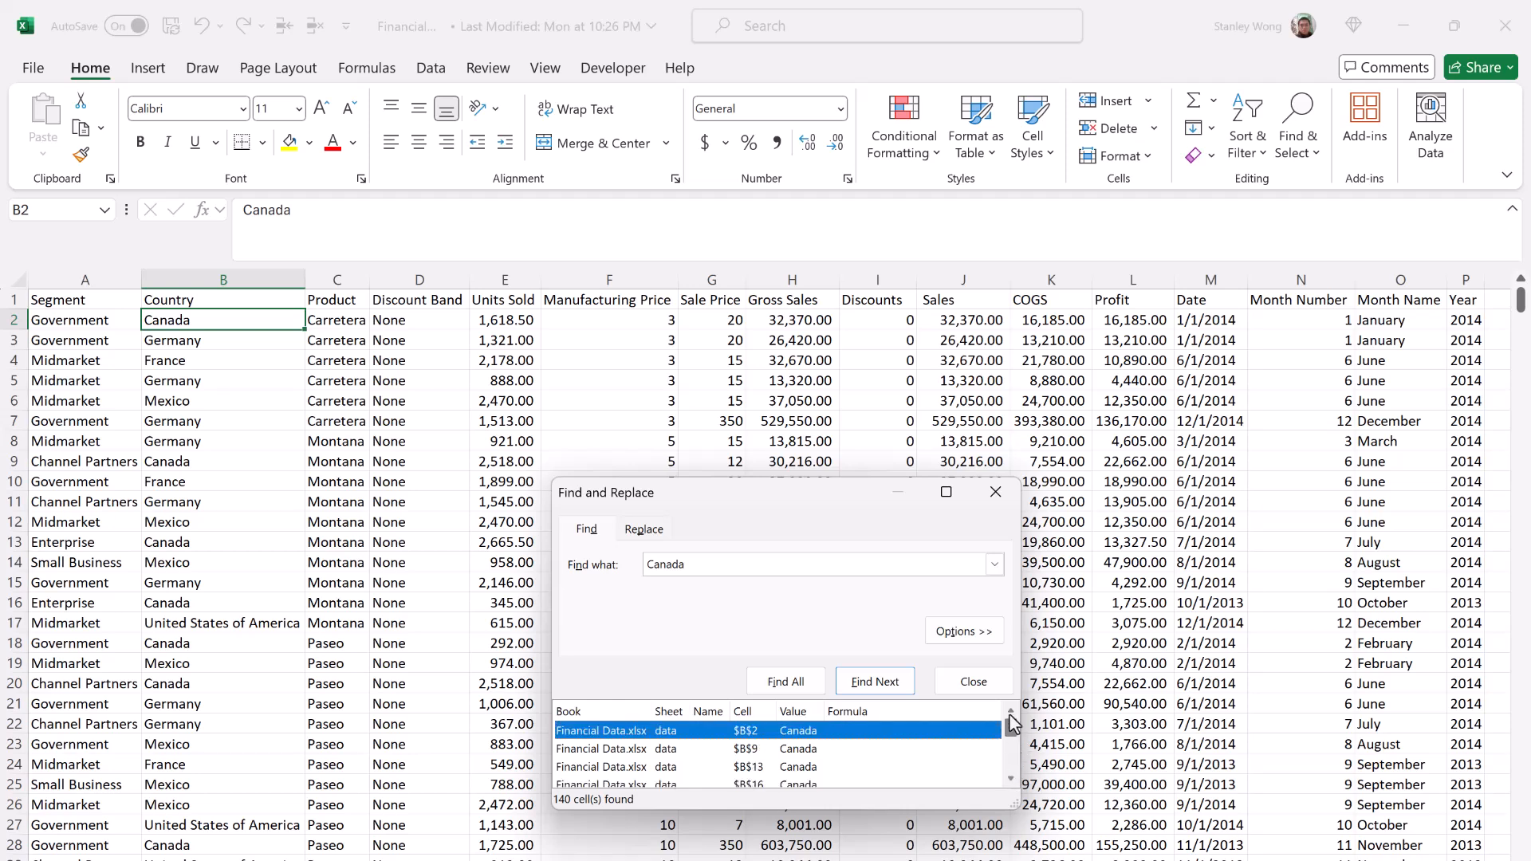
click(747, 750)
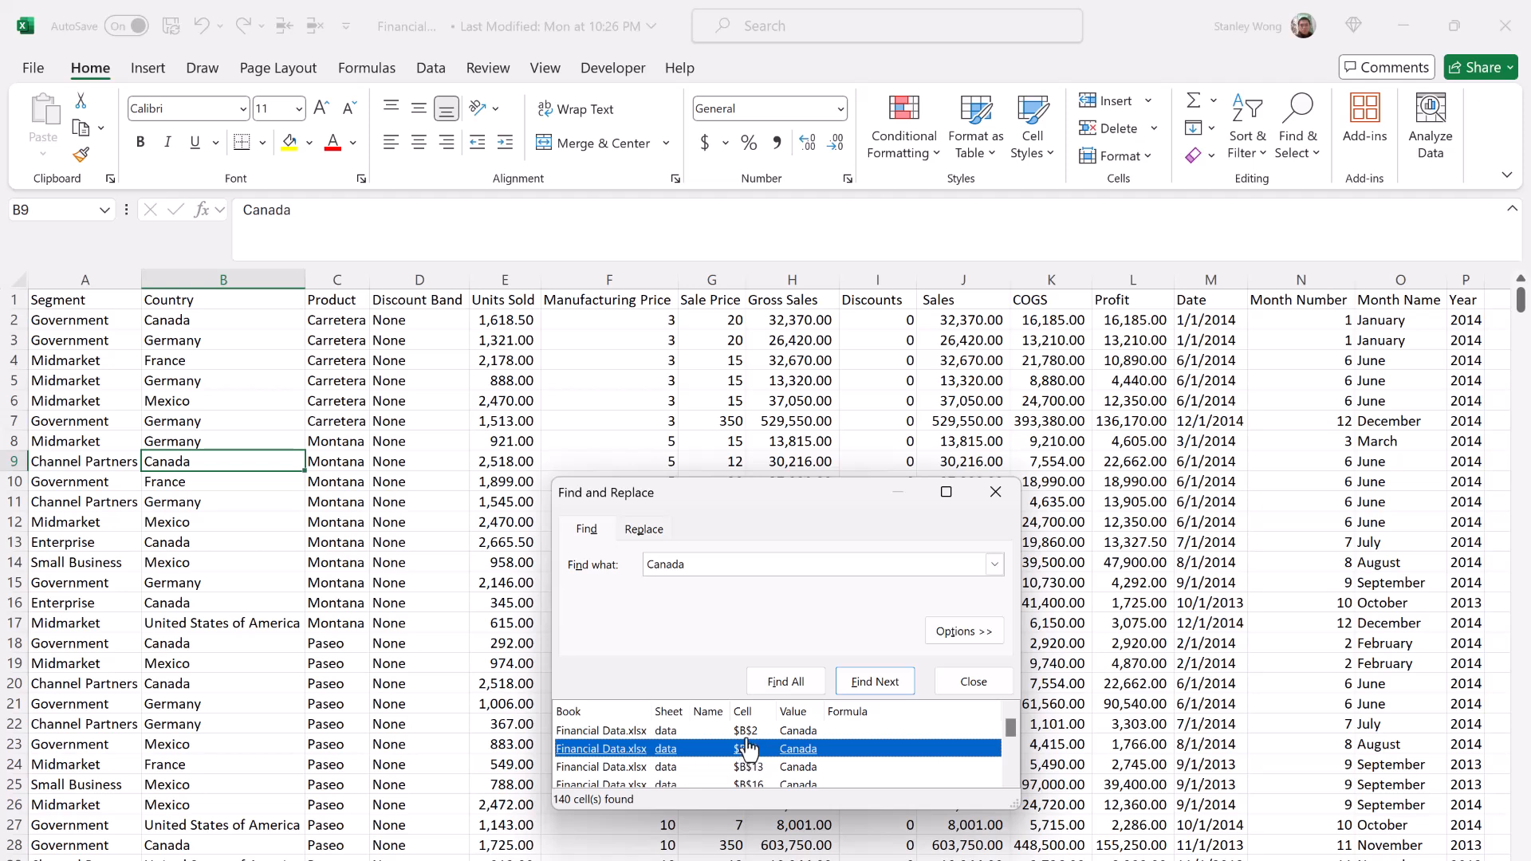
click(747, 732)
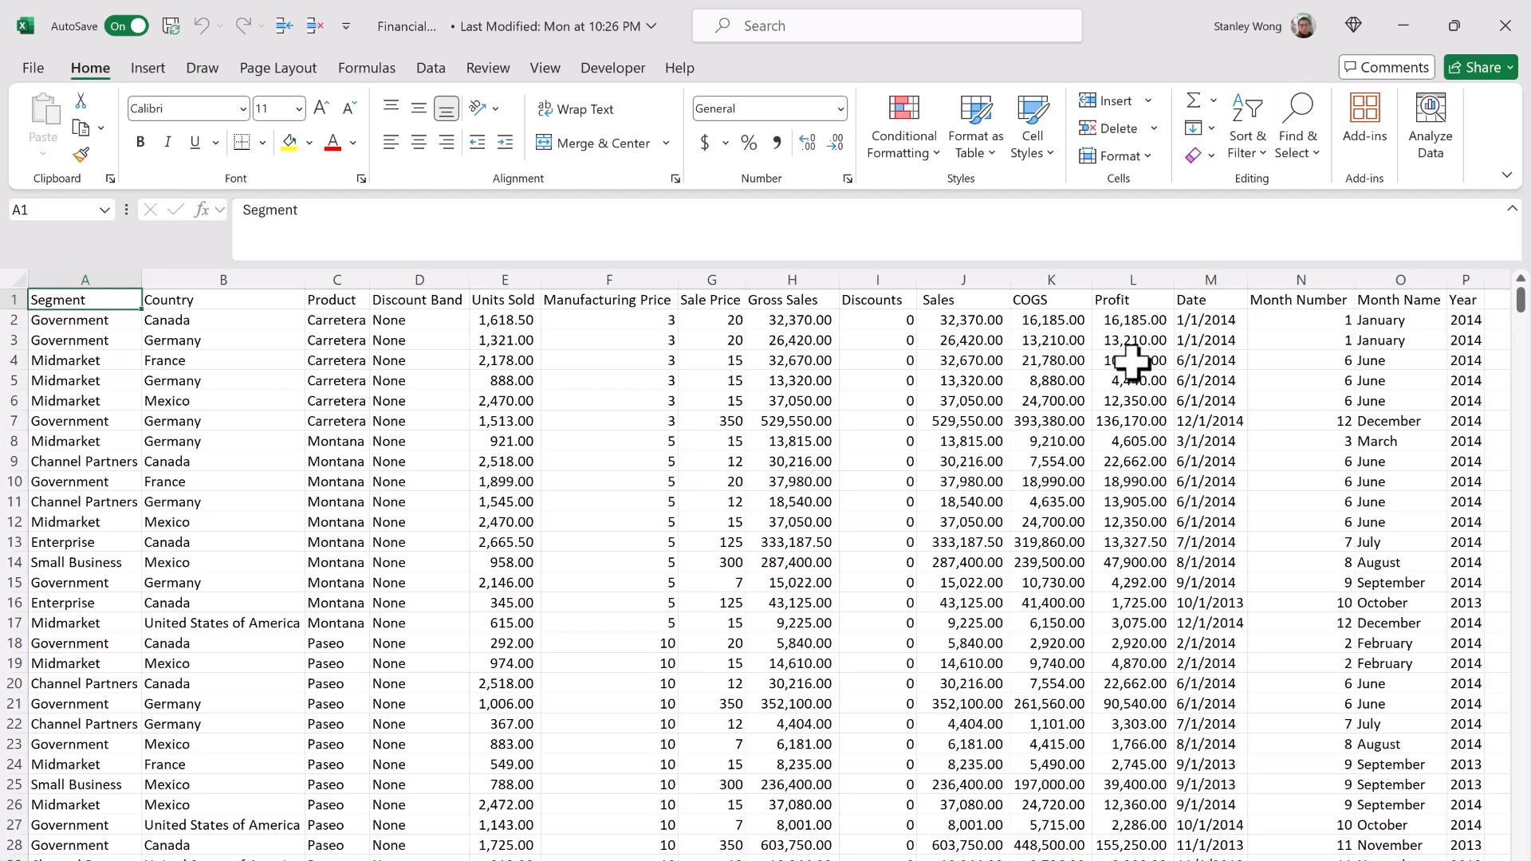
click(1297, 131)
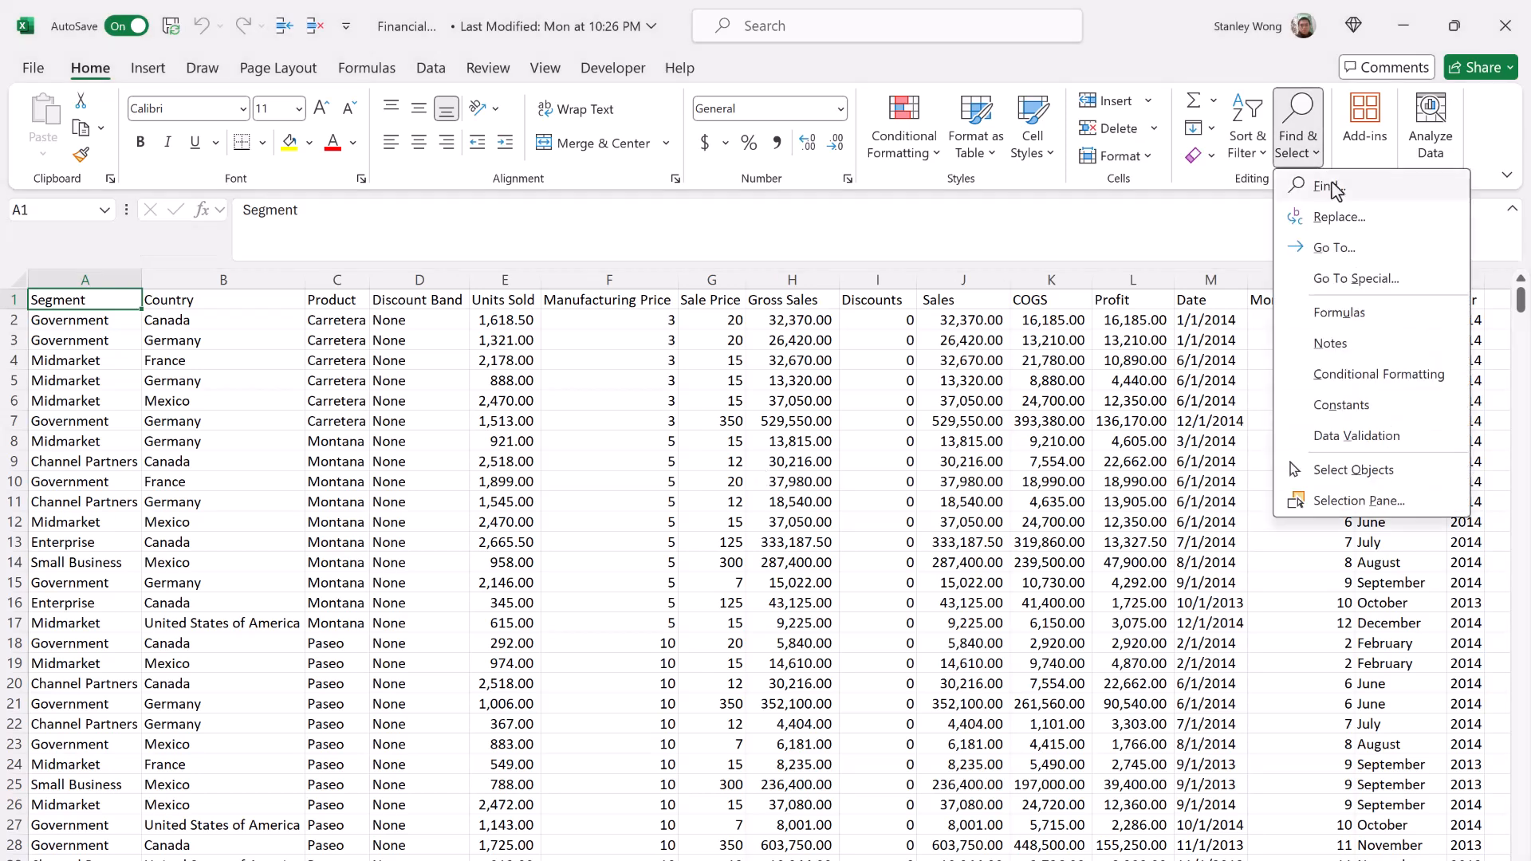
click(1375, 242)
key(Escape)
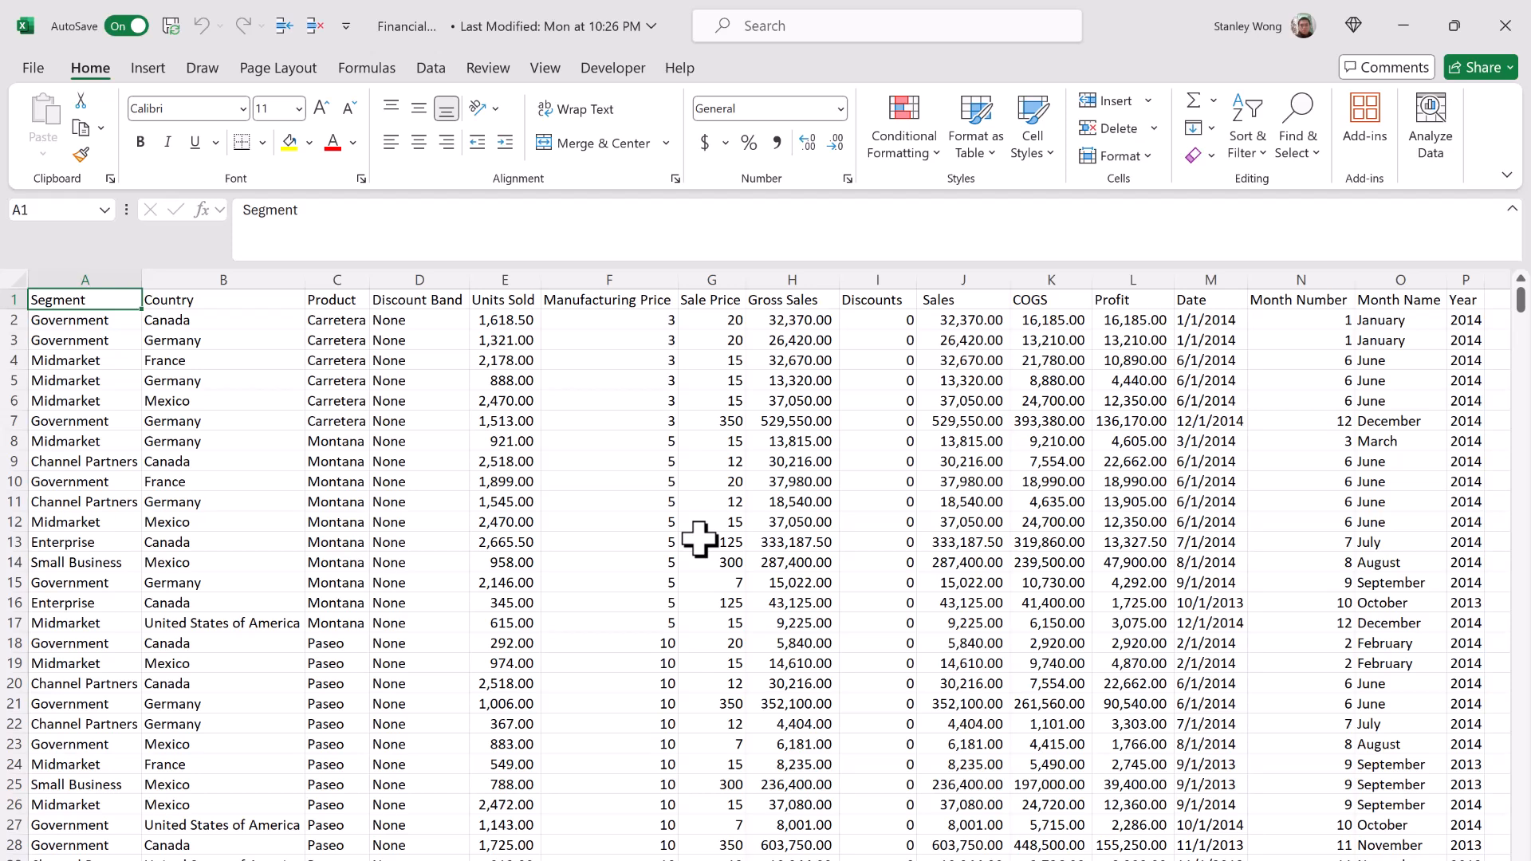
Step: Go directly to cell A700 and view the surrounding rows
key(ctrl+g)
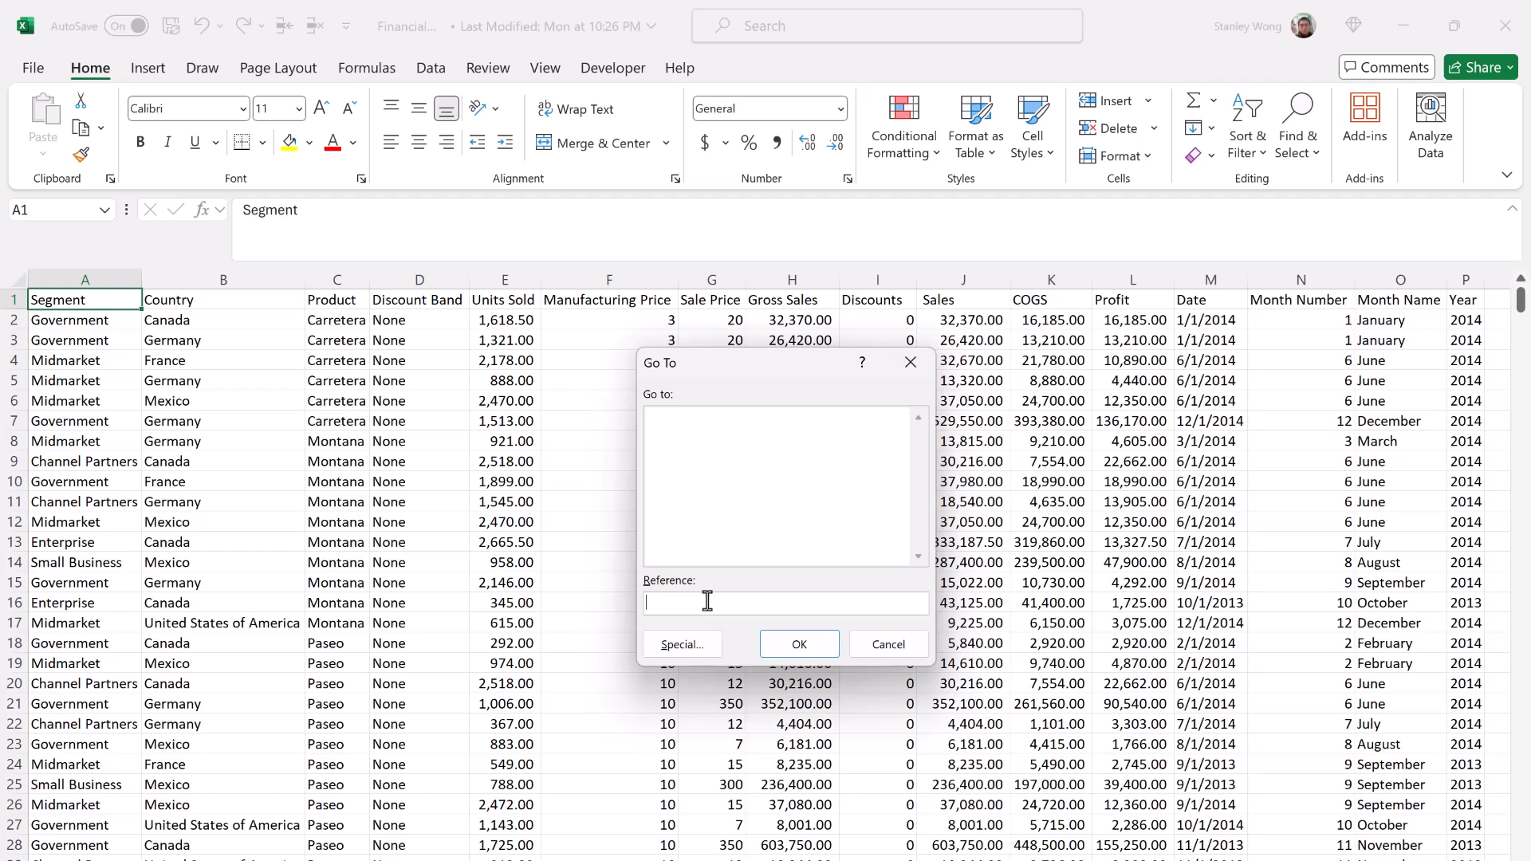
text(A700)
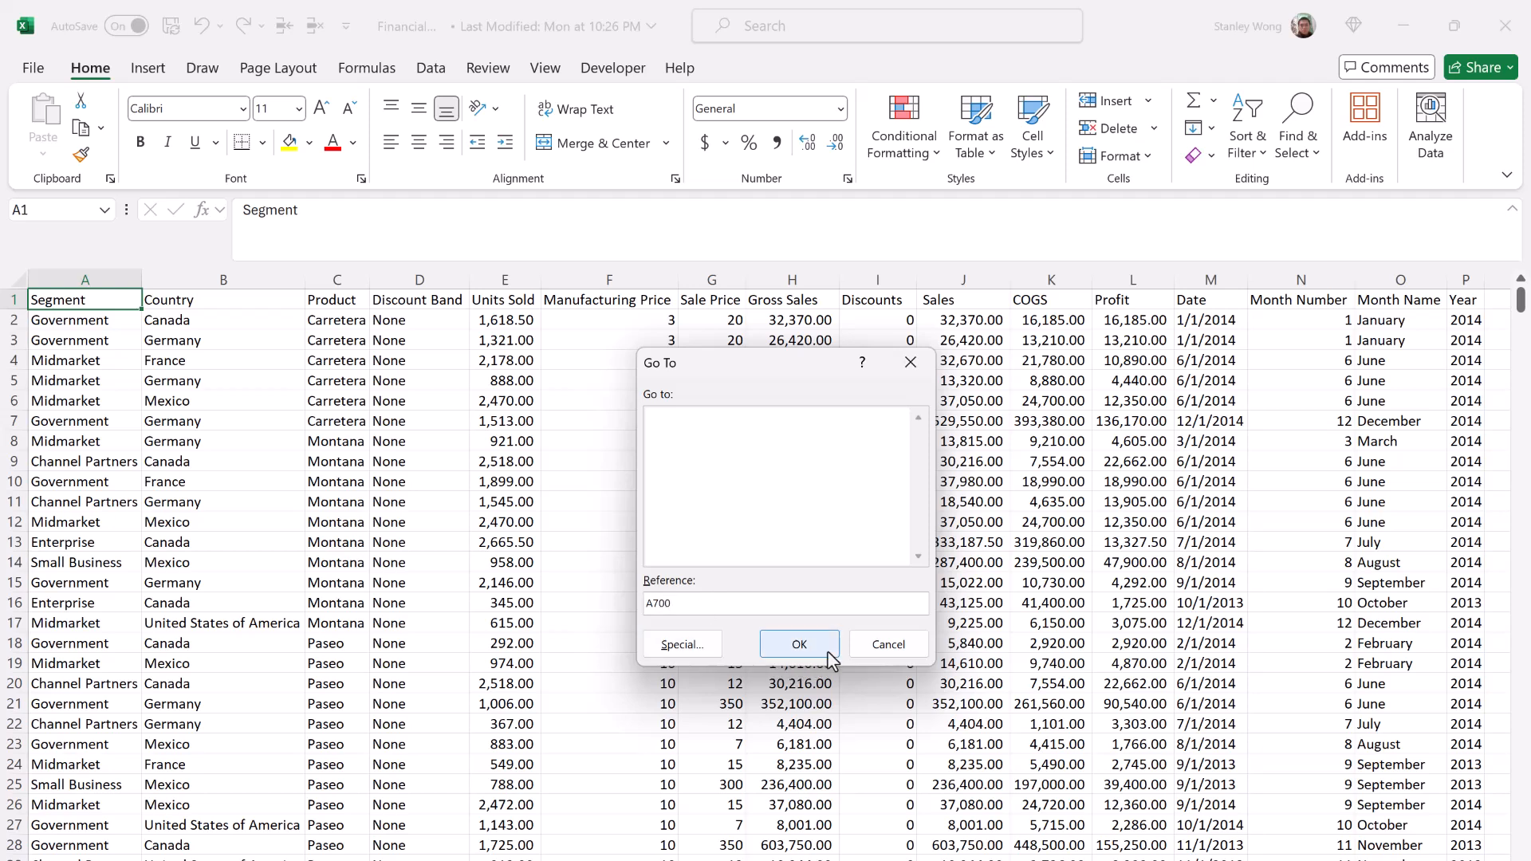
click(799, 644)
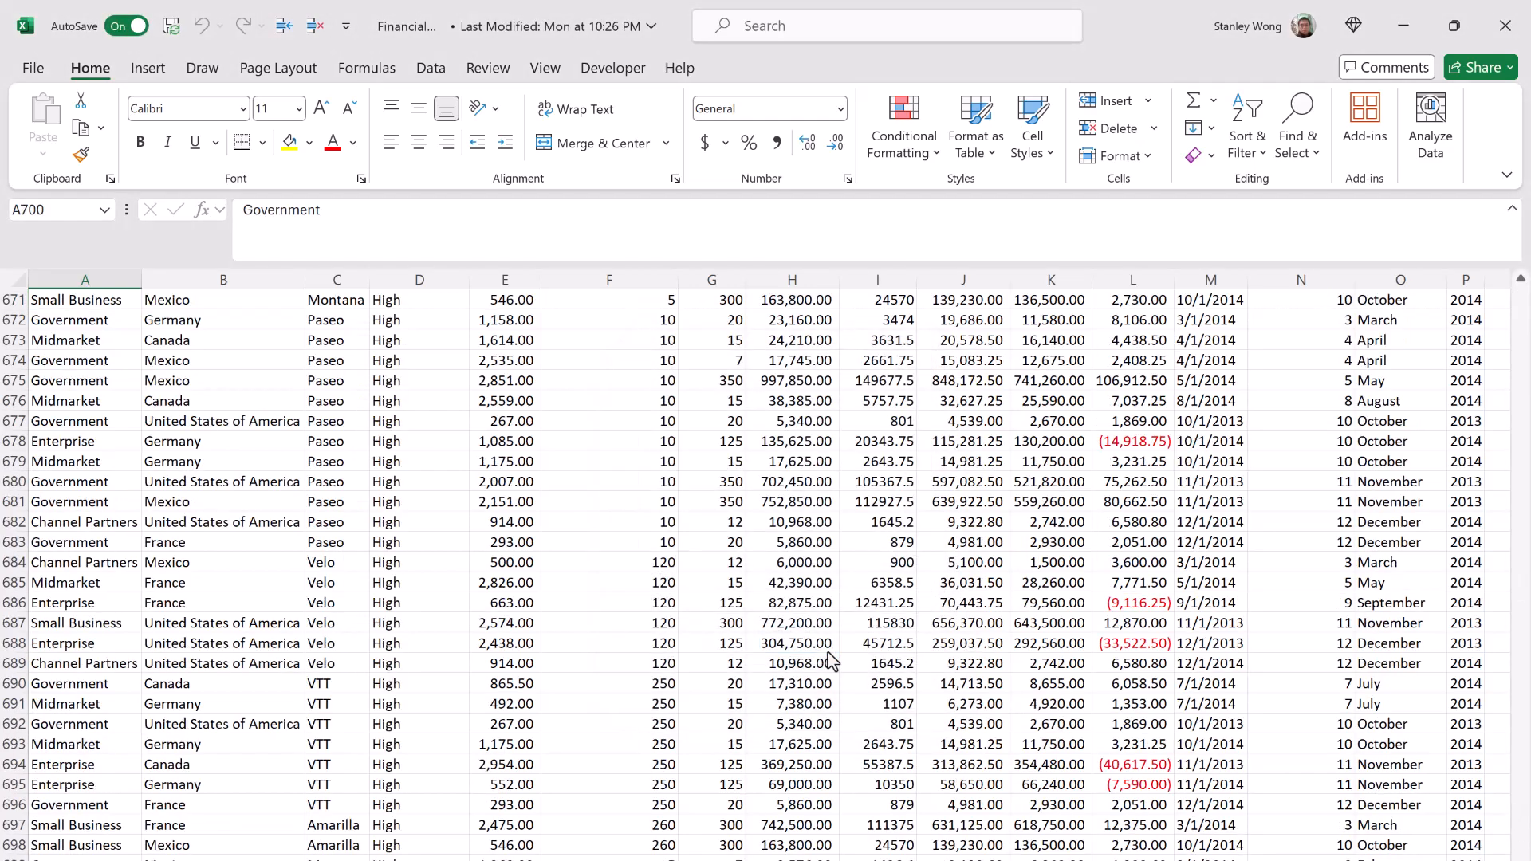
scroll(829, 660, down, 4)
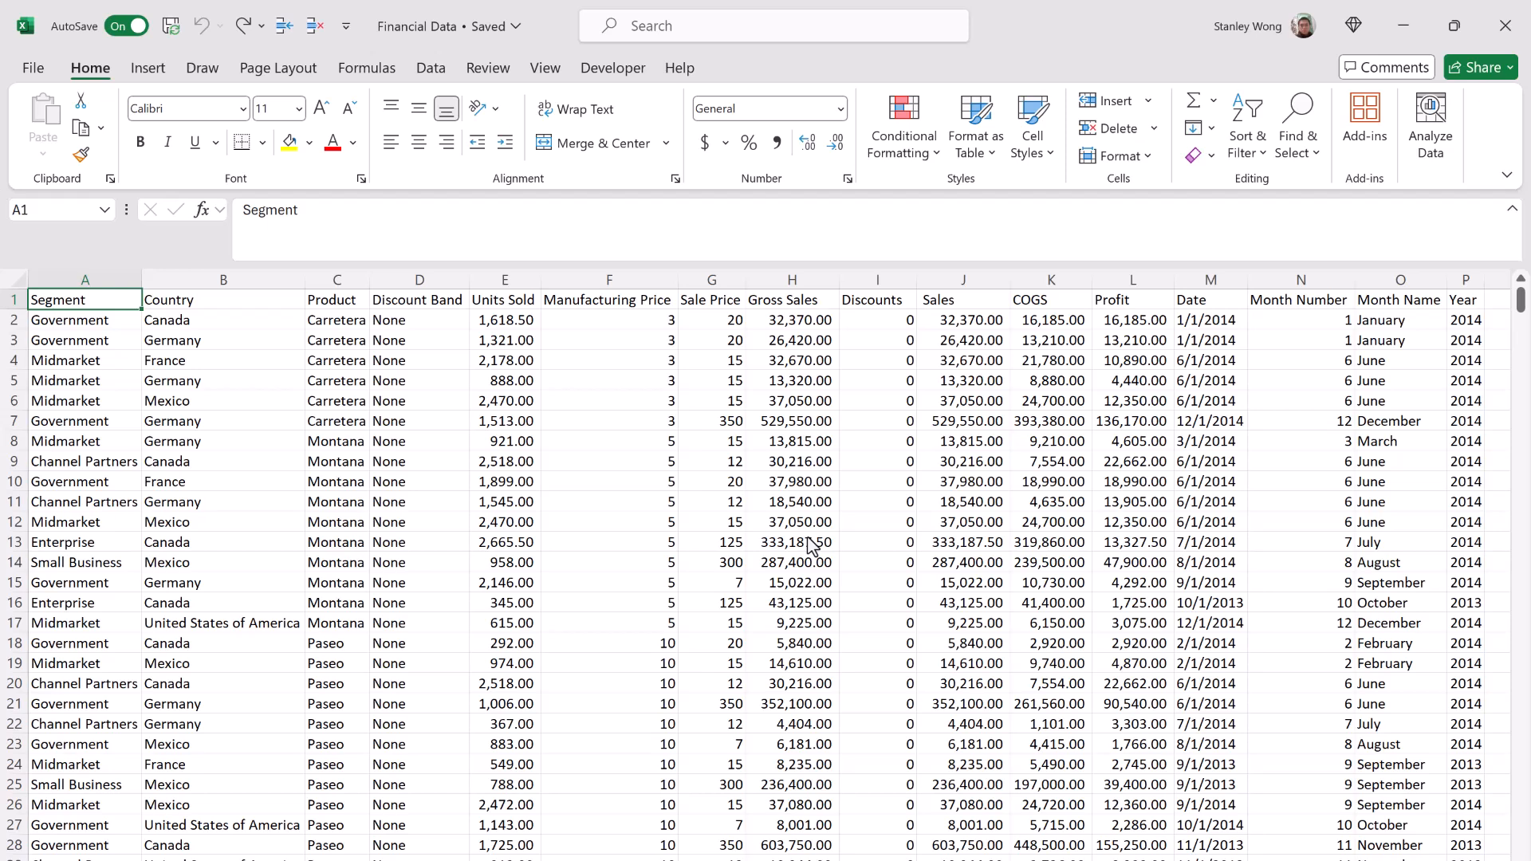
click(1308, 134)
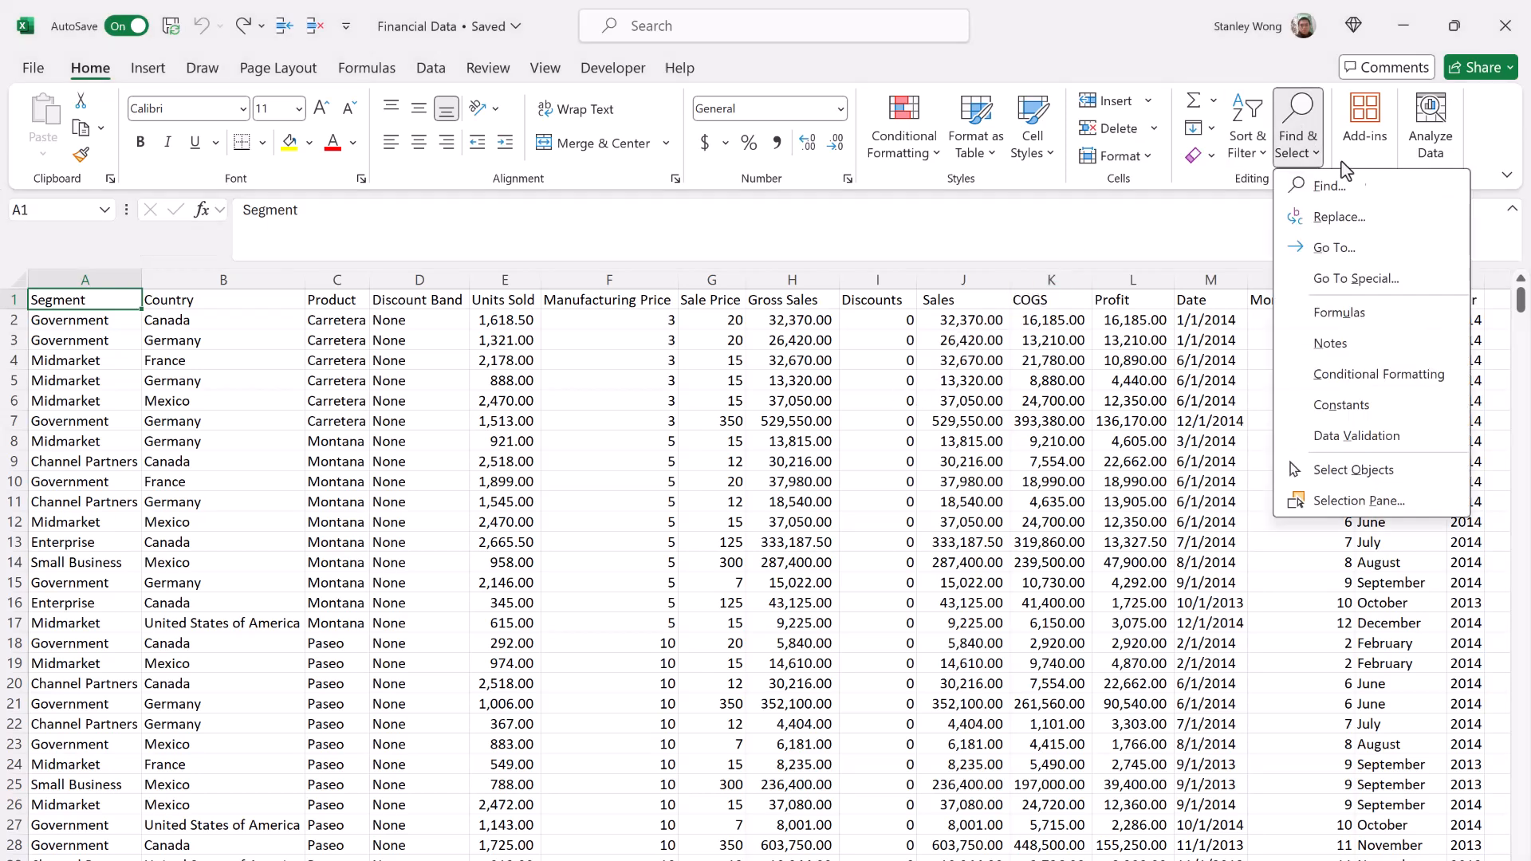
click(1395, 225)
key(Escape)
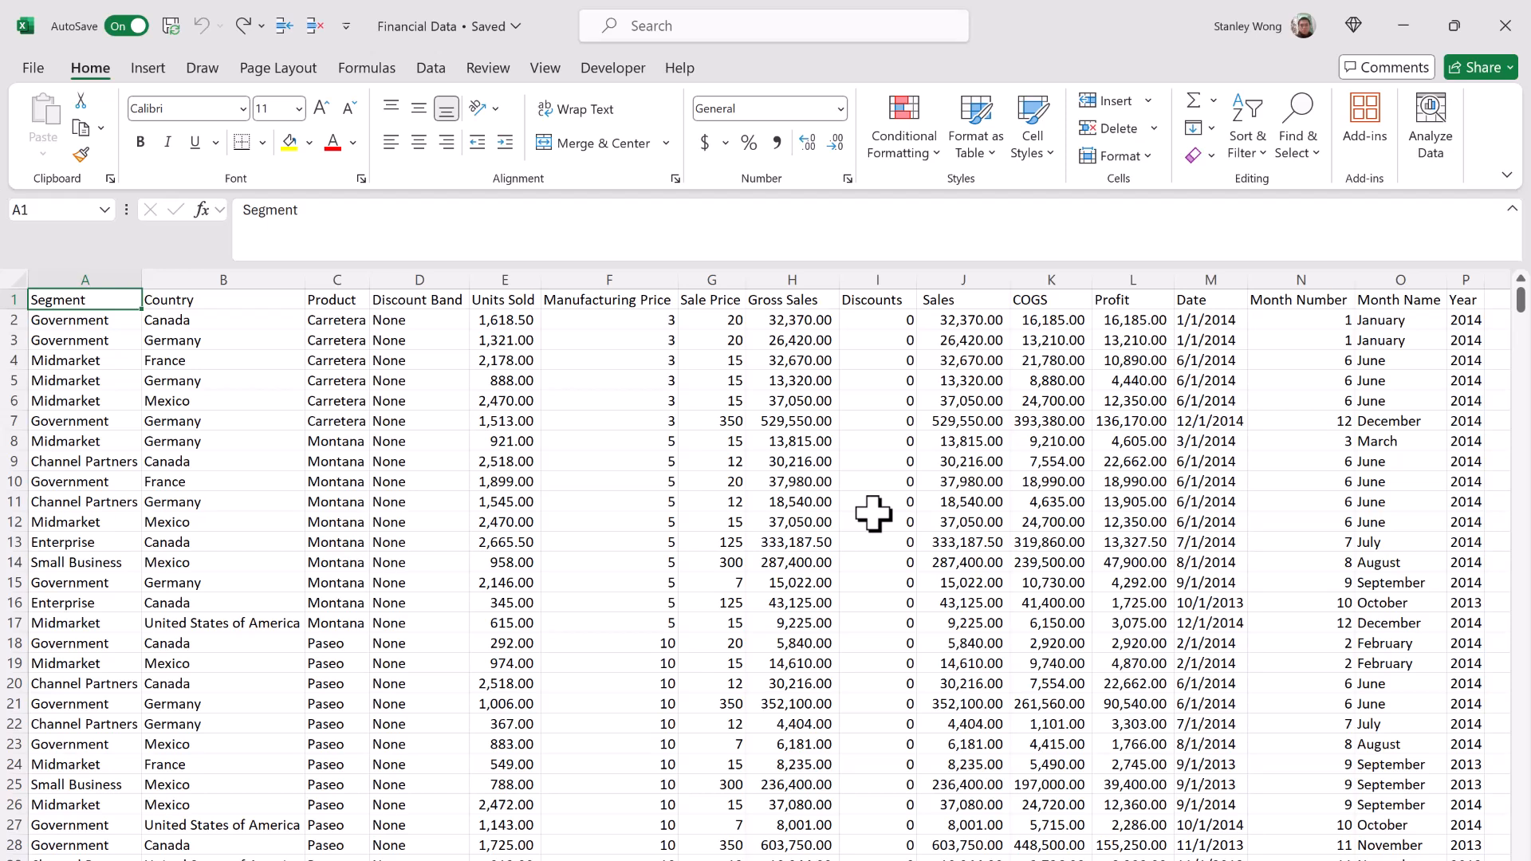
Step: Set up a replacement of "Canada" with "CAN" and find the first matching cell
key(ctrl+h)
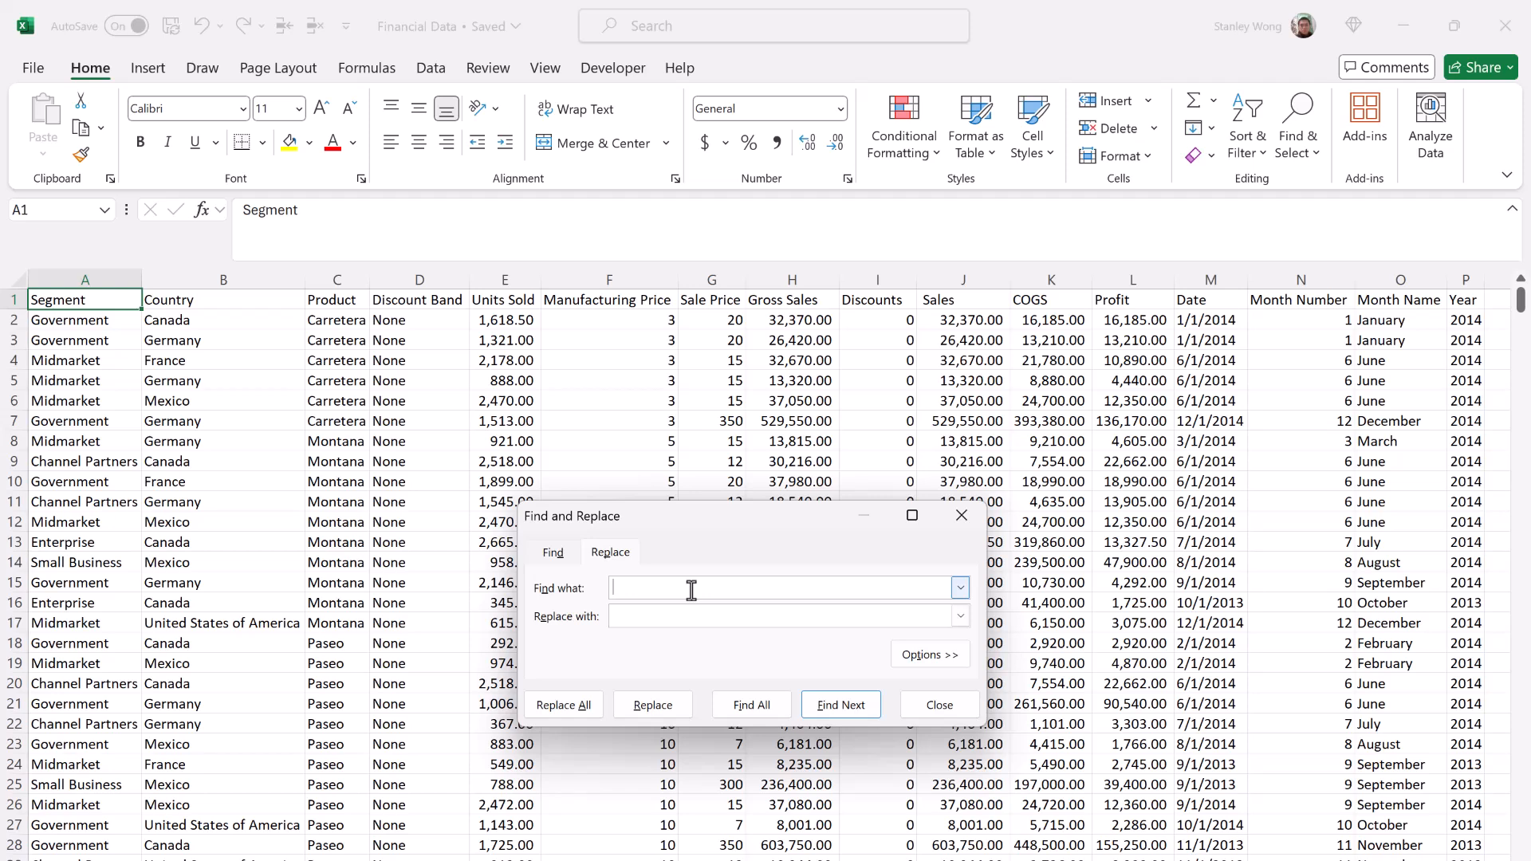
text(Canada)
click(678, 618)
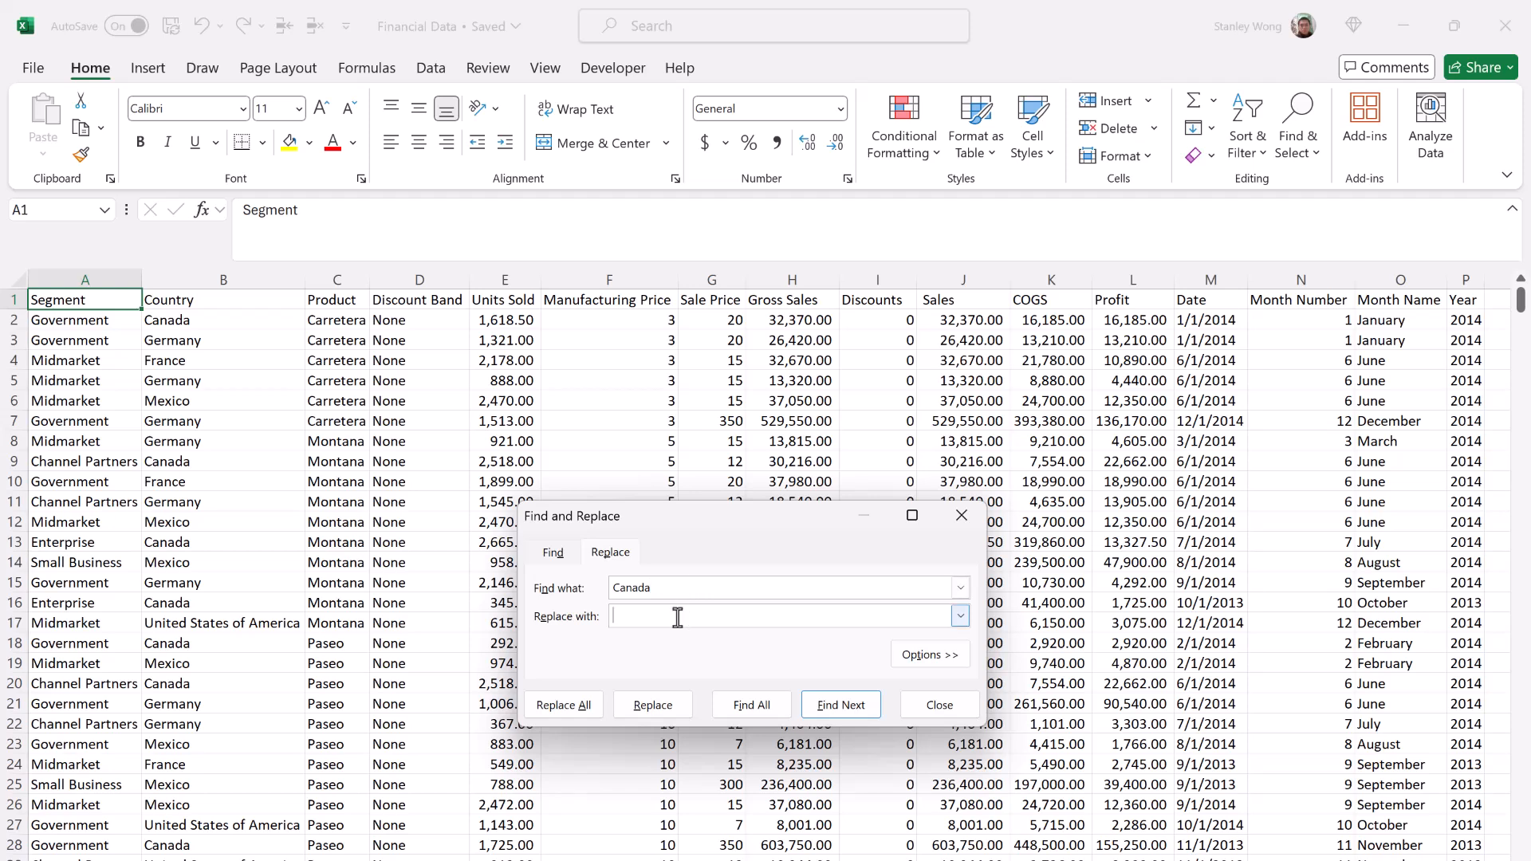
text(CAN)
click(873, 708)
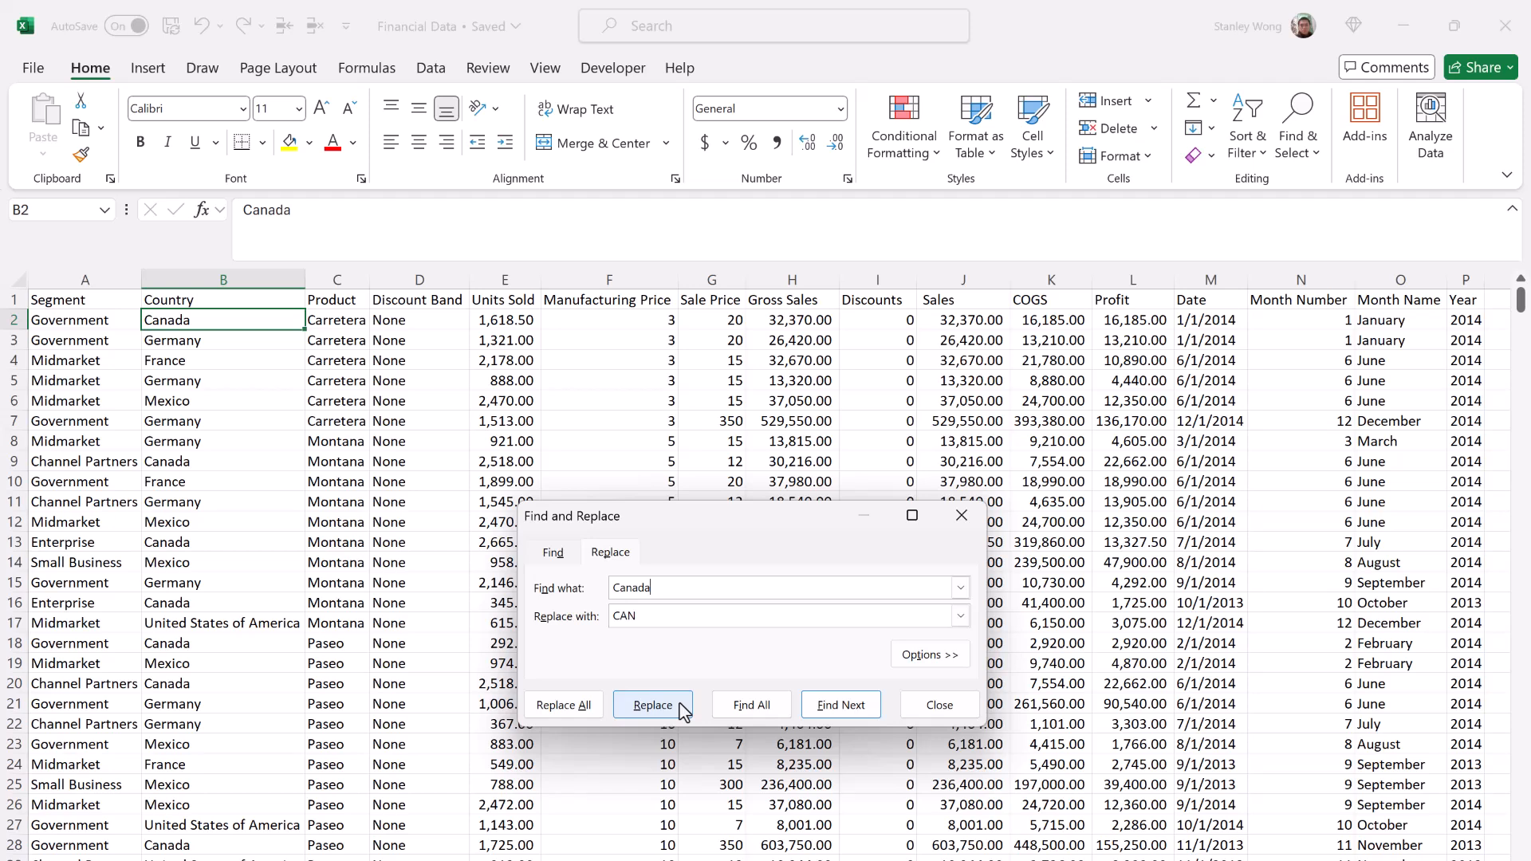
Step: Replace the first few "Canada" matches with "CAN" one at a time, and replace all remaining ones at once
click(652, 705)
click(652, 705)
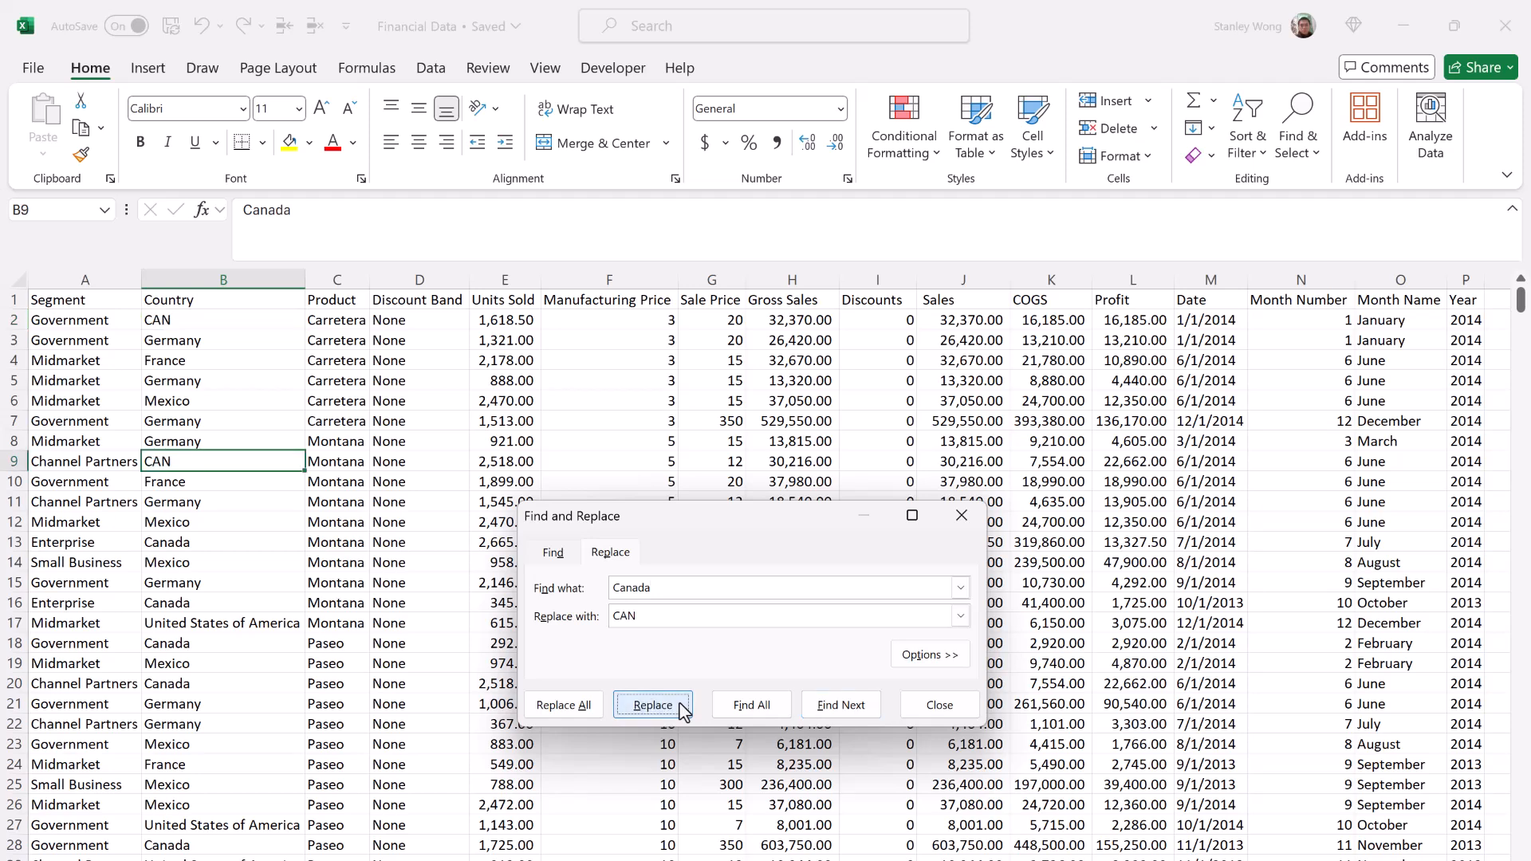
click(652, 705)
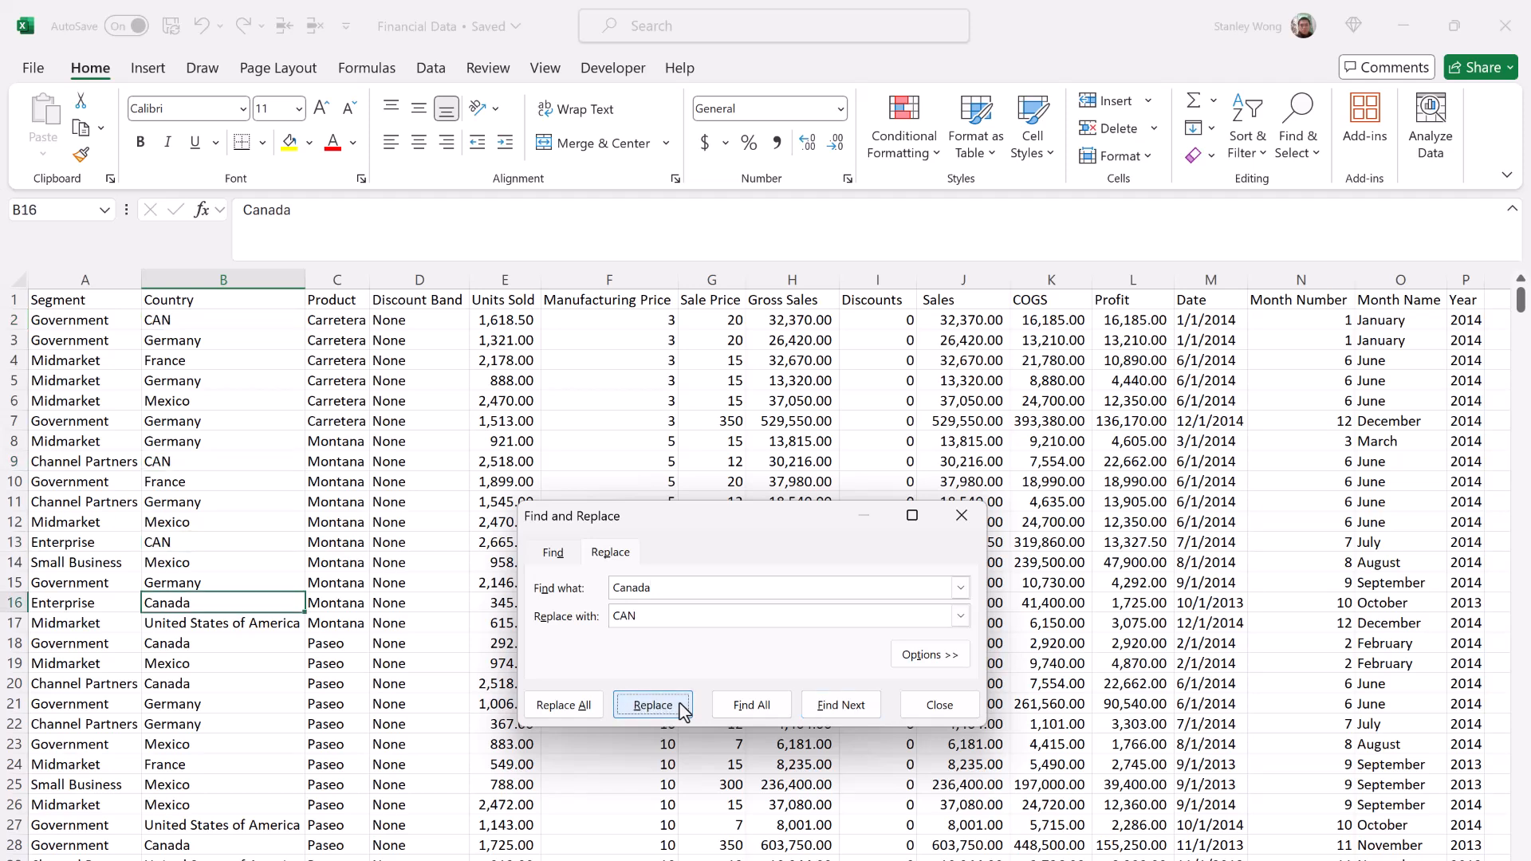
click(652, 705)
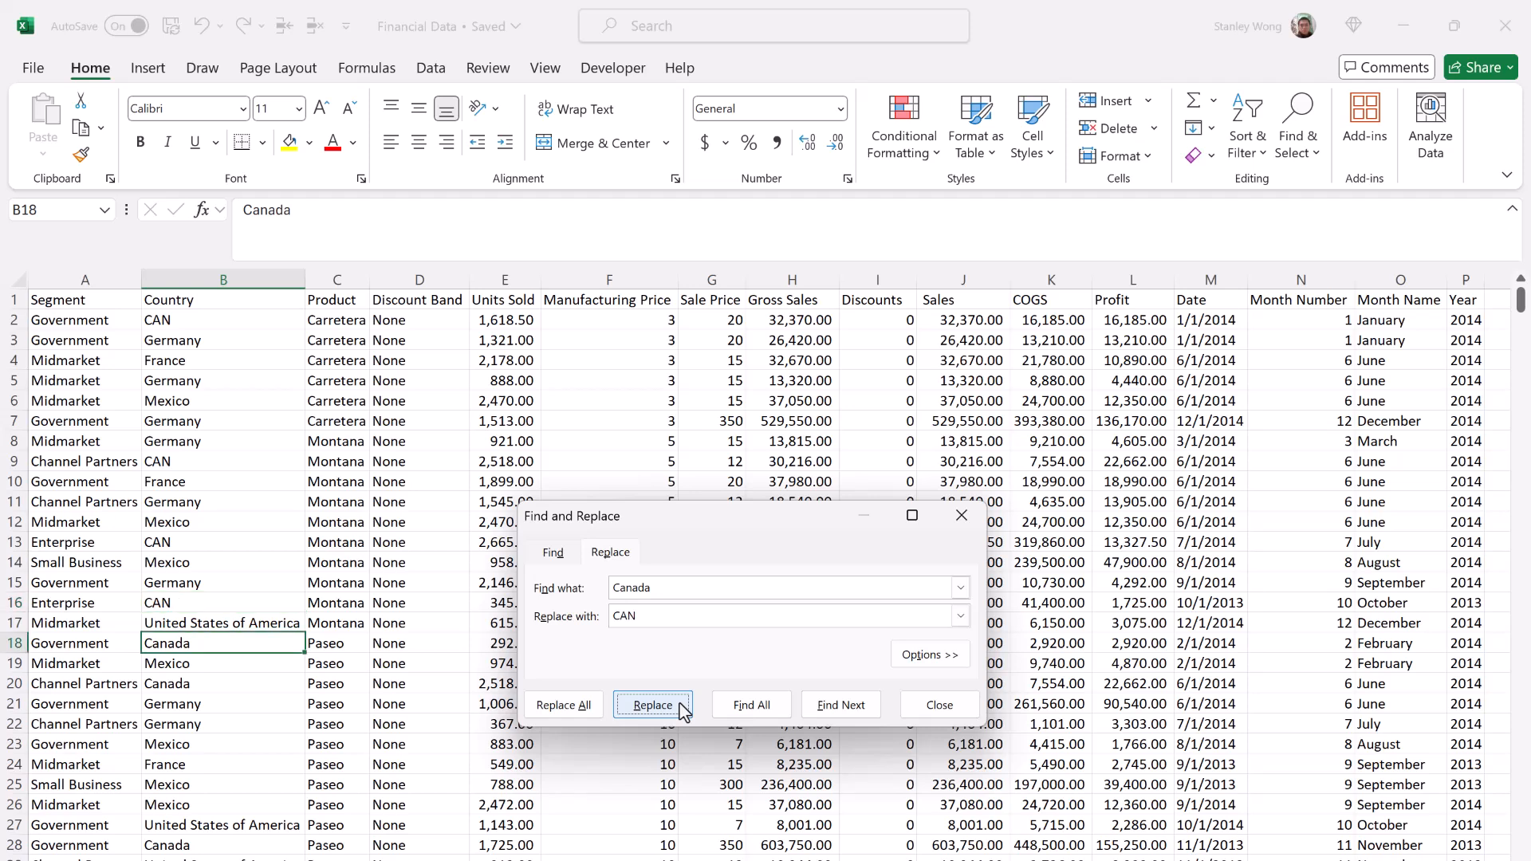
click(597, 708)
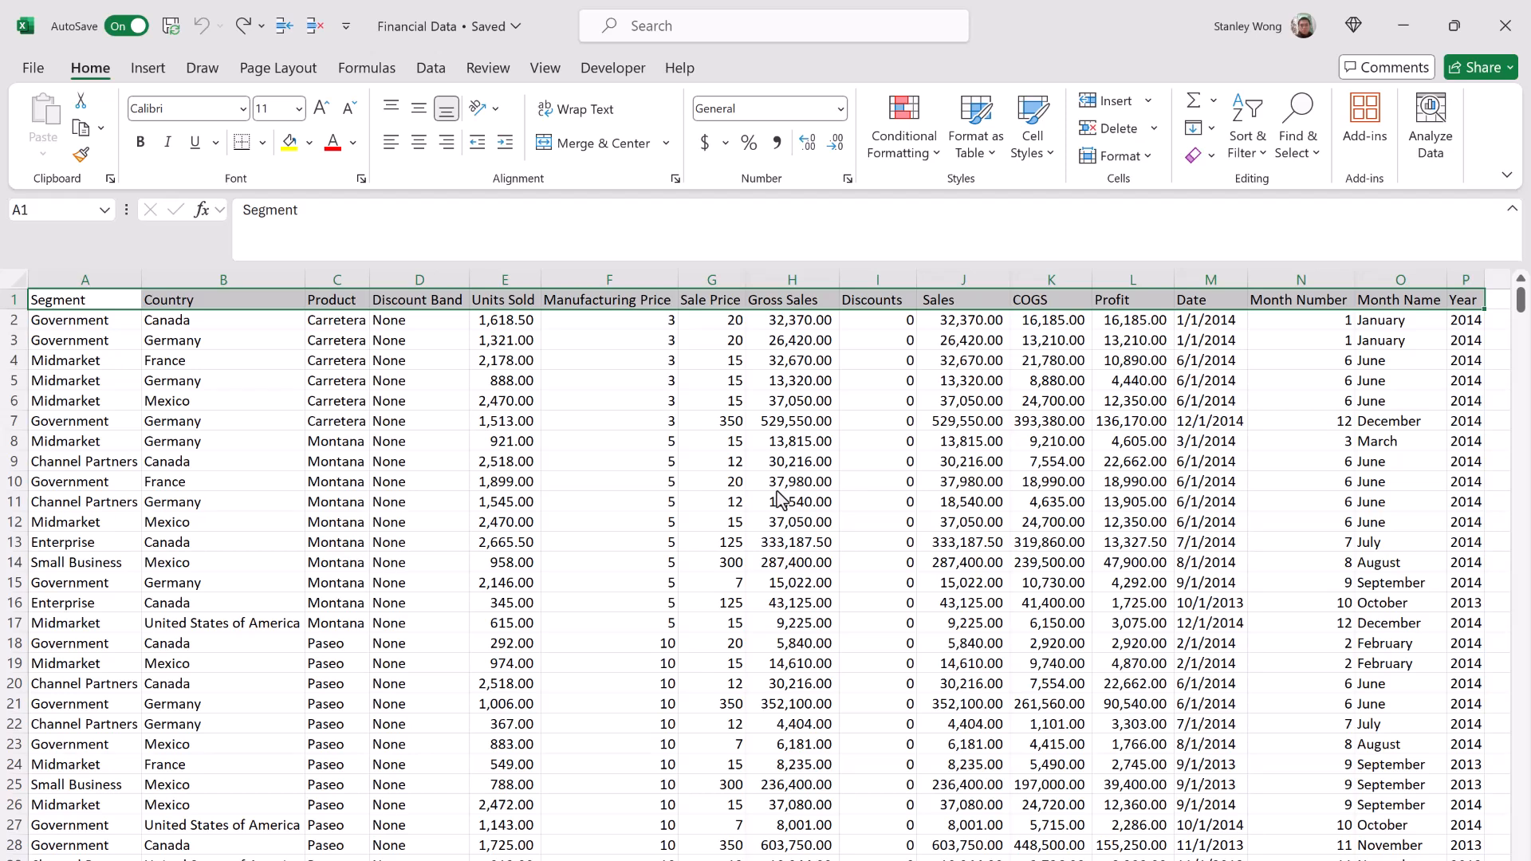
Step: Italicize the header row A1:P1, undo the formatting, and redo it
click(169, 143)
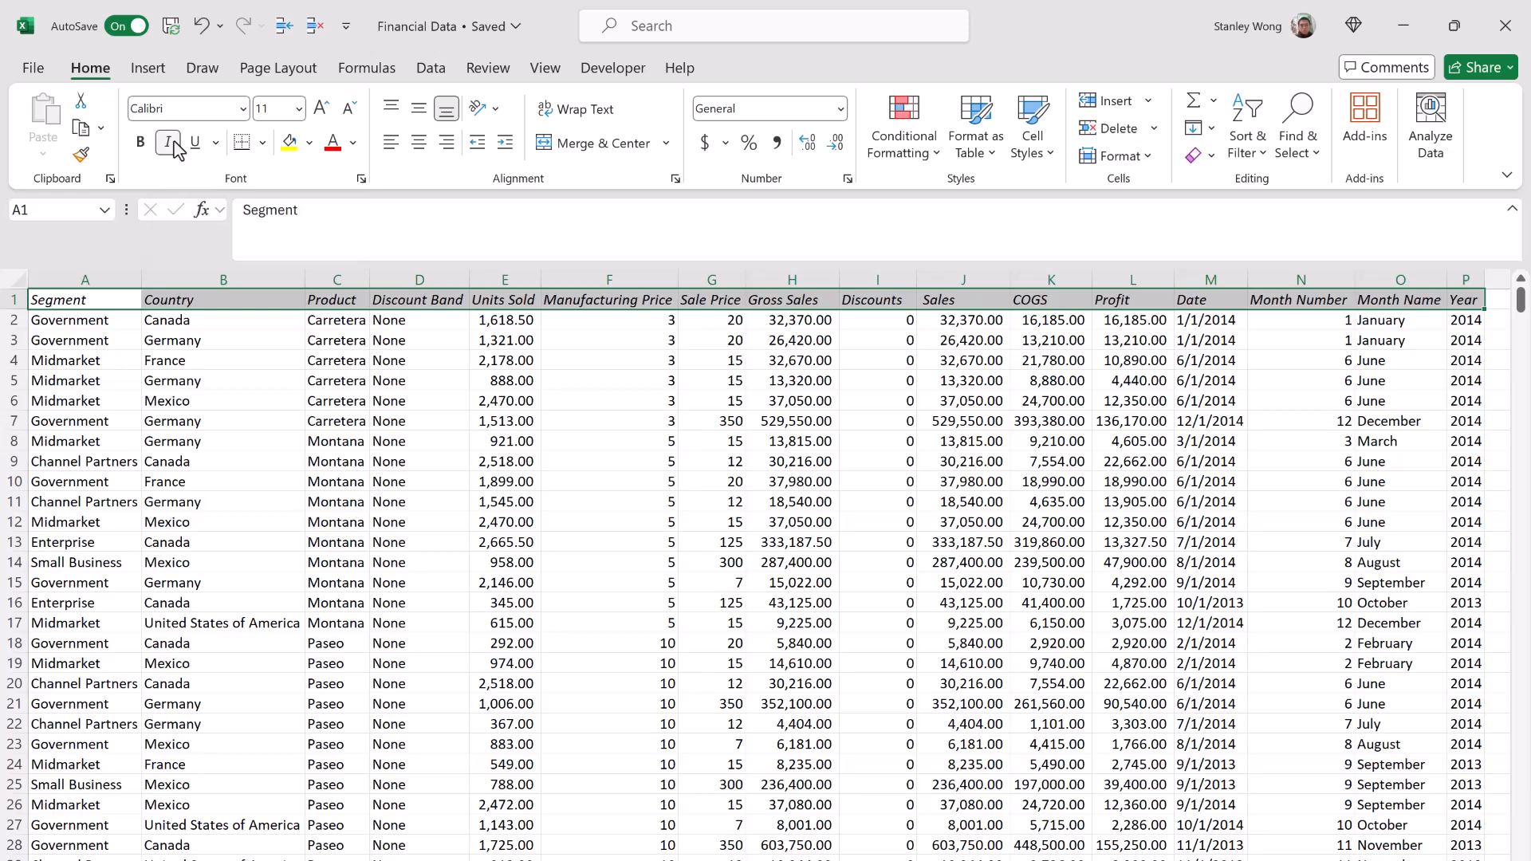
key(ctrl+z)
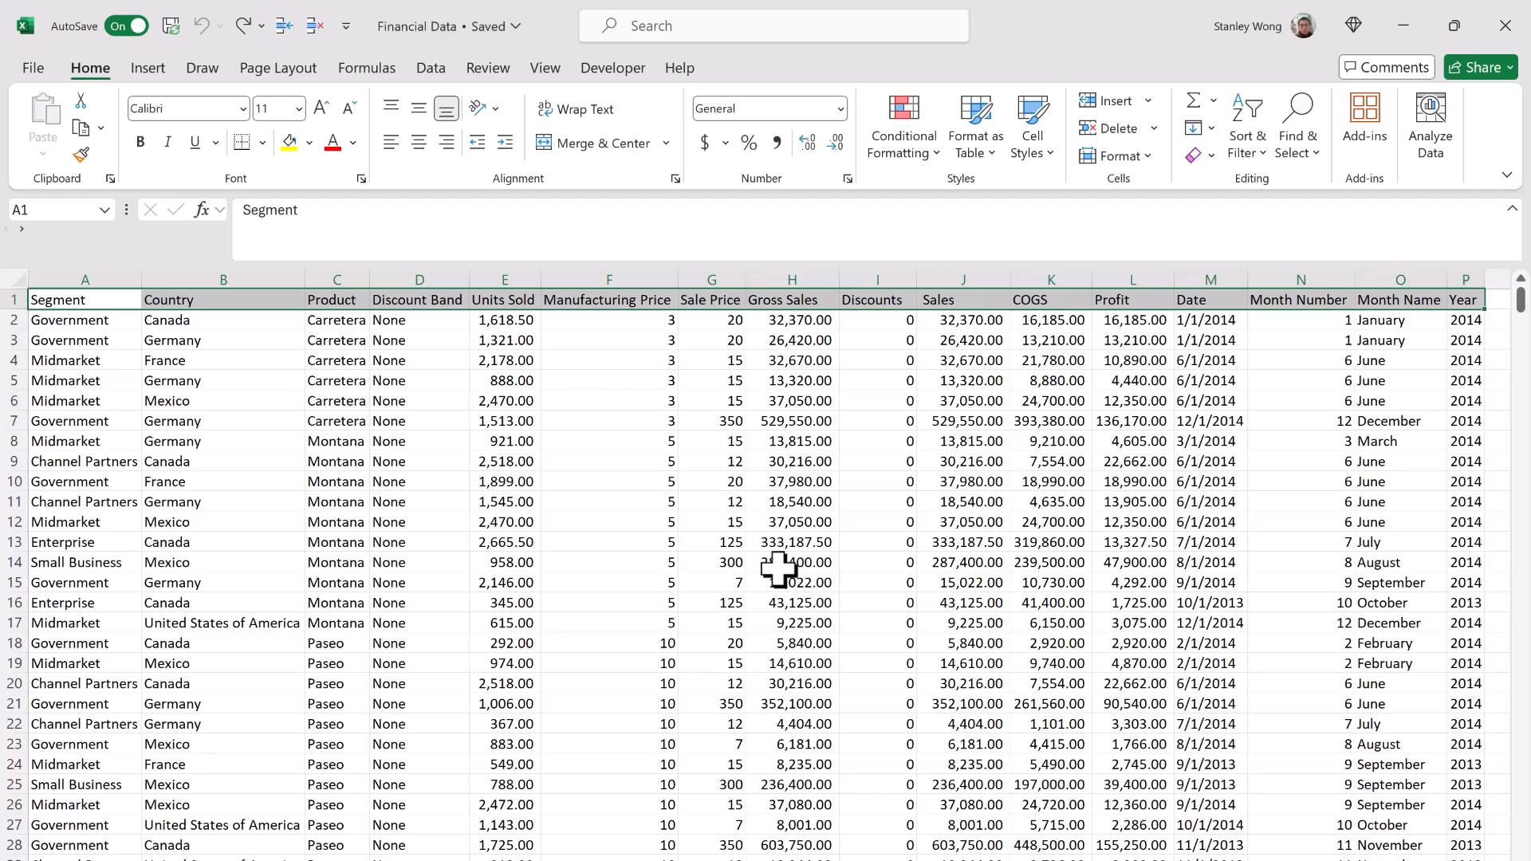
key(ctrl+y)
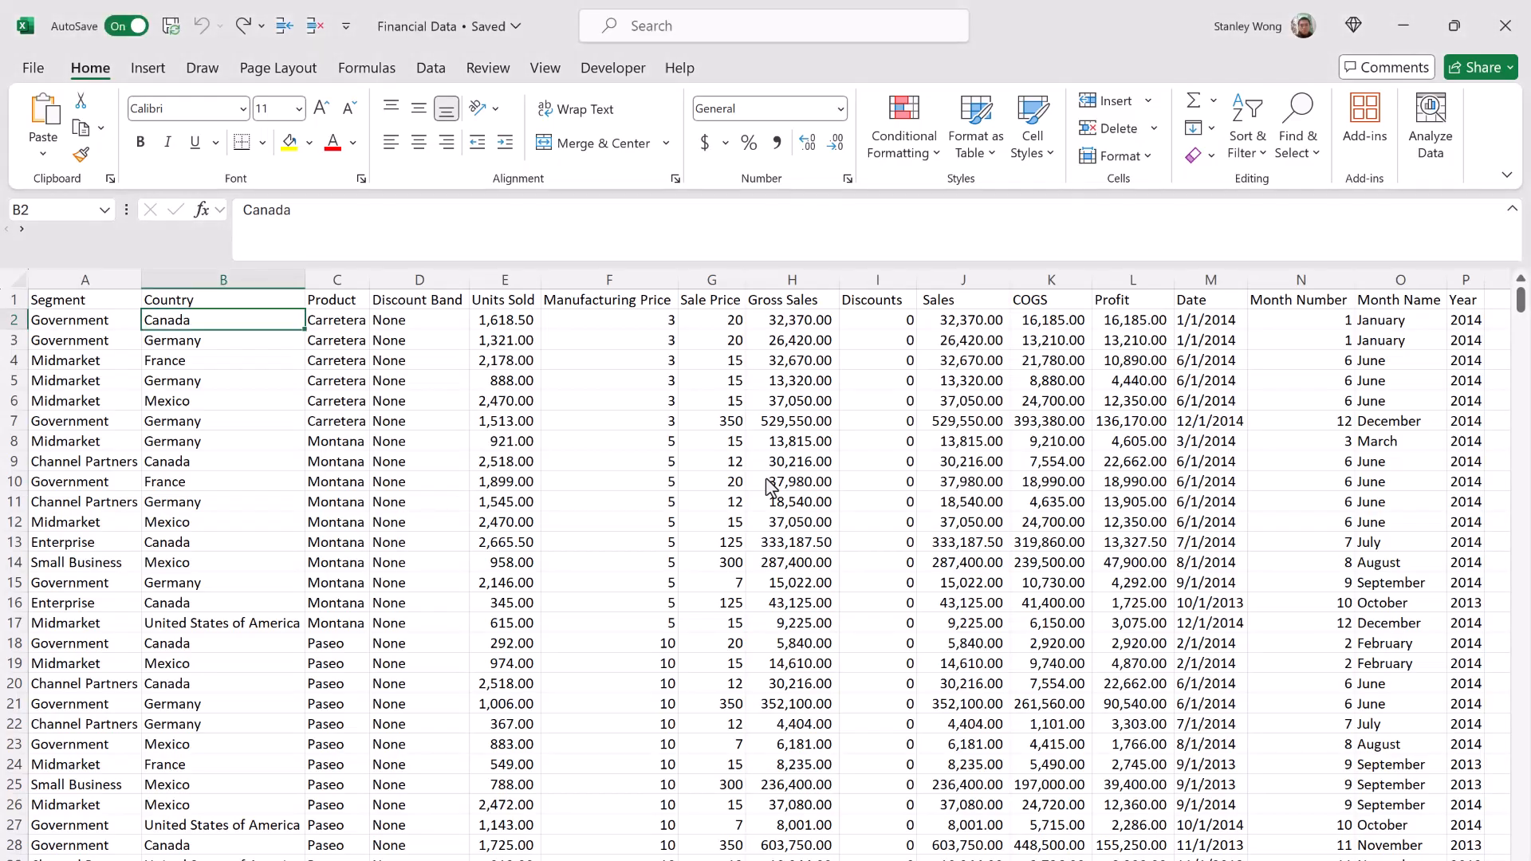
click(150, 69)
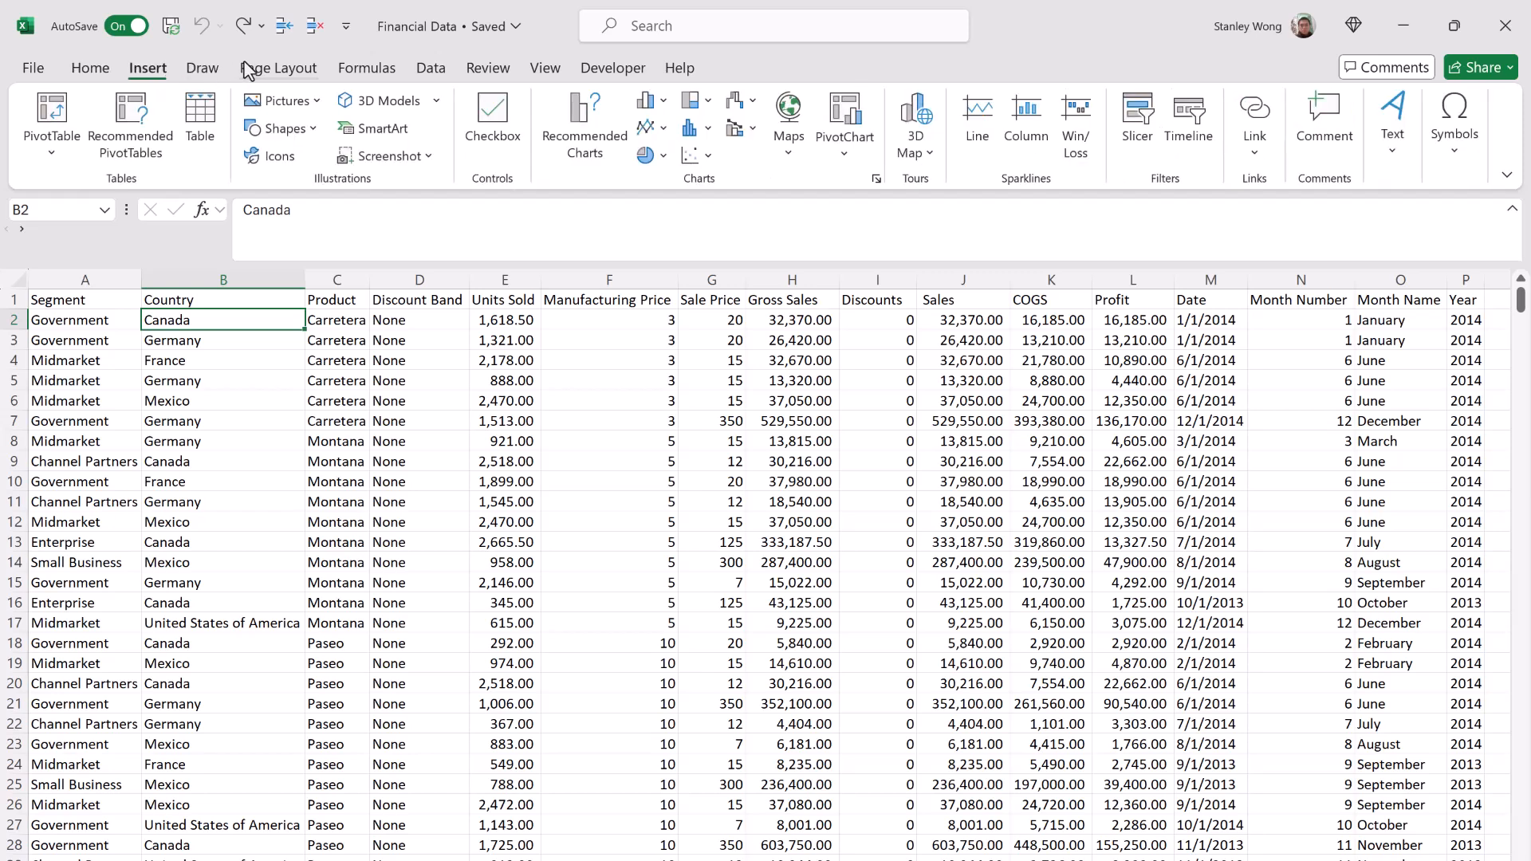
click(1255, 112)
key(Escape)
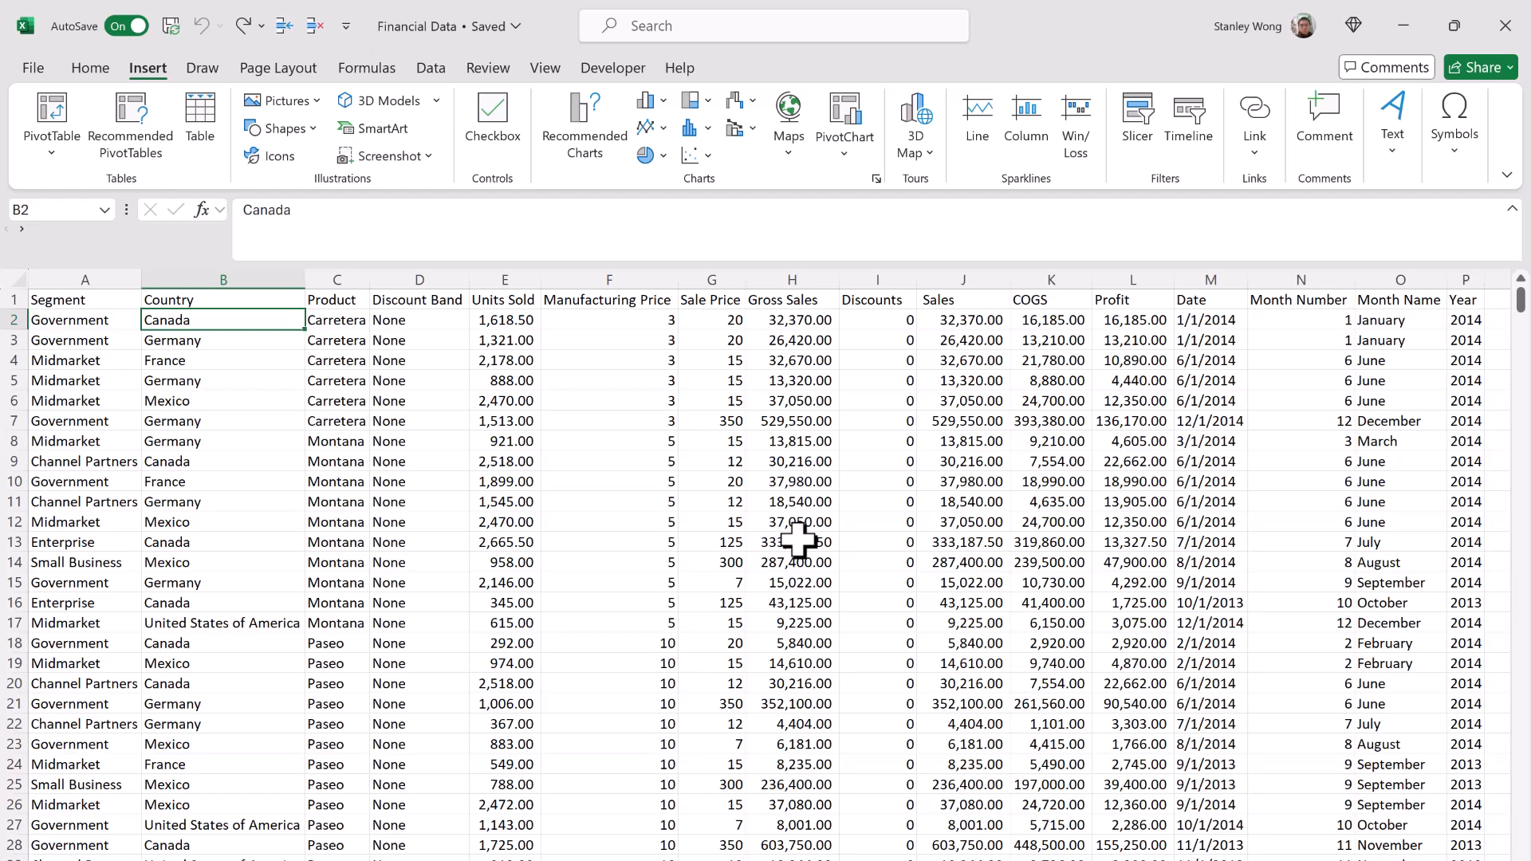
key(ctrl+k)
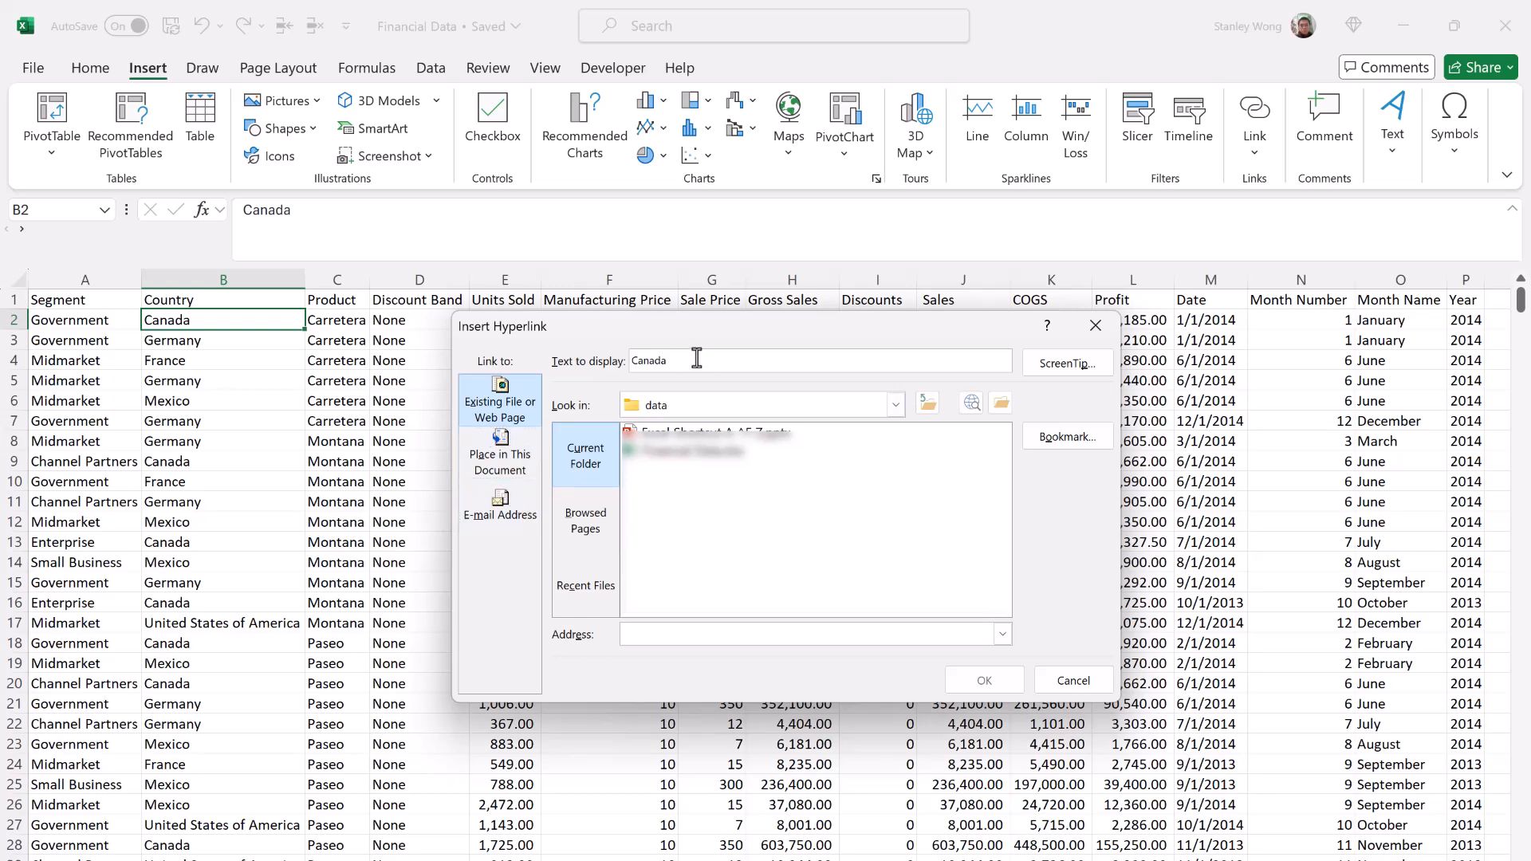
drag(694, 359, 613, 358)
click(661, 636)
text(https://www.canada.ca/en.html)
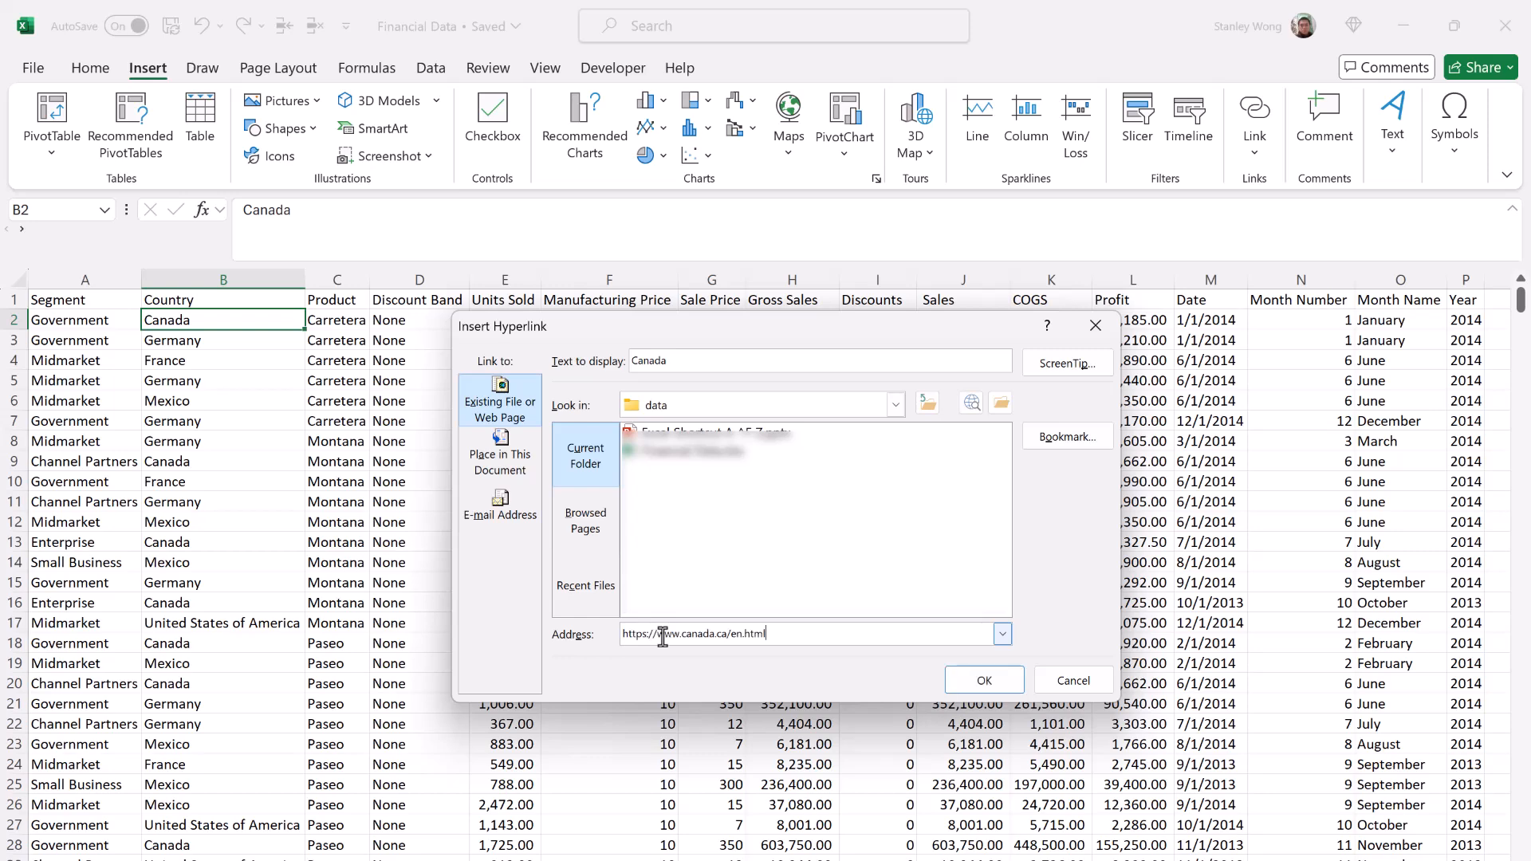
click(998, 684)
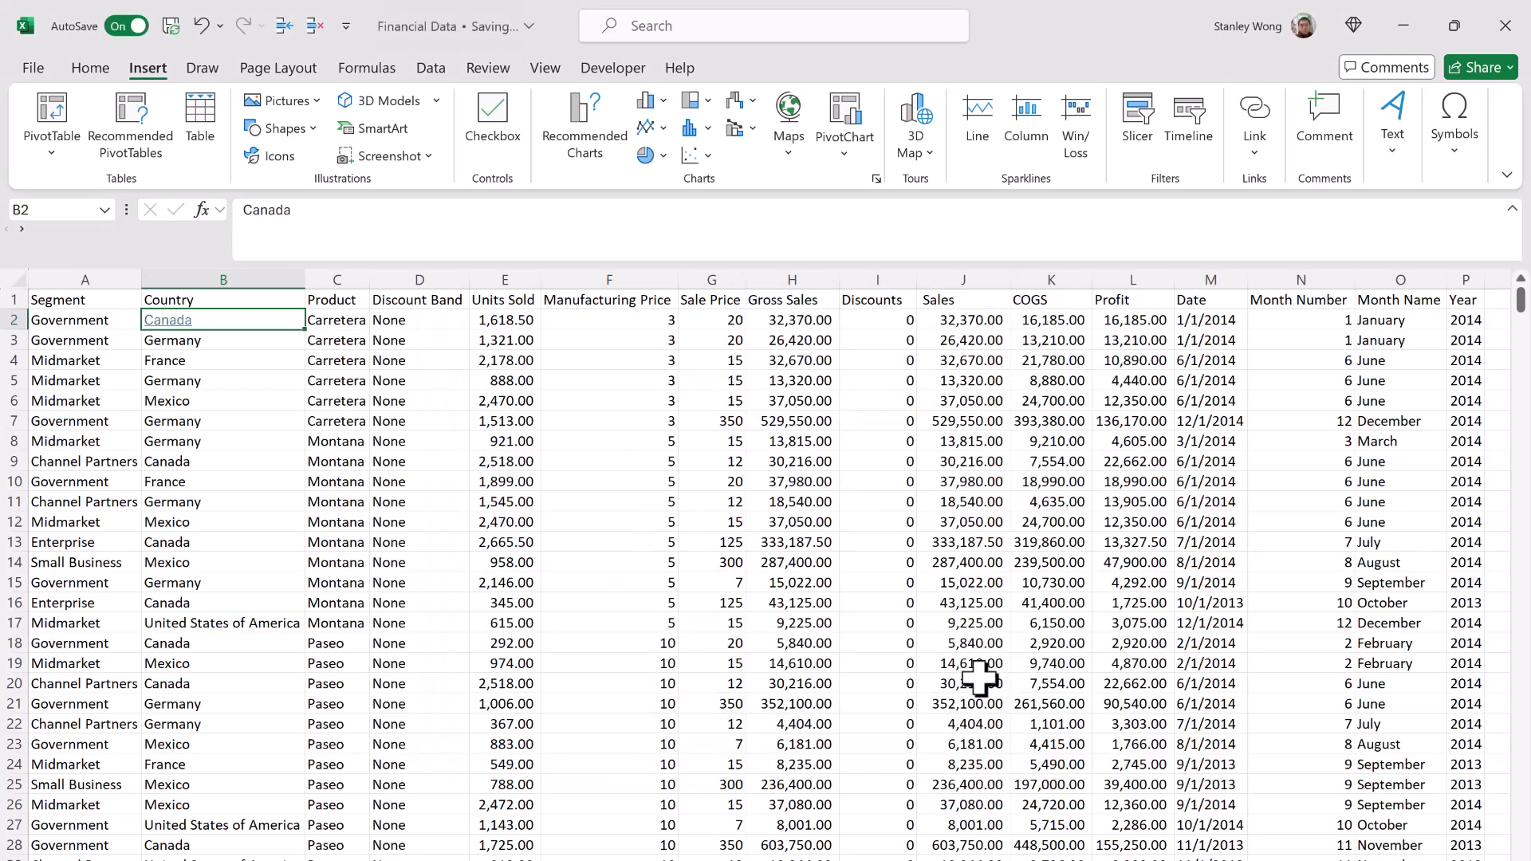
Step: Follow the Canada hyperlink in cell B2 and check the web page it opens in the browser
mouse_move(182, 329)
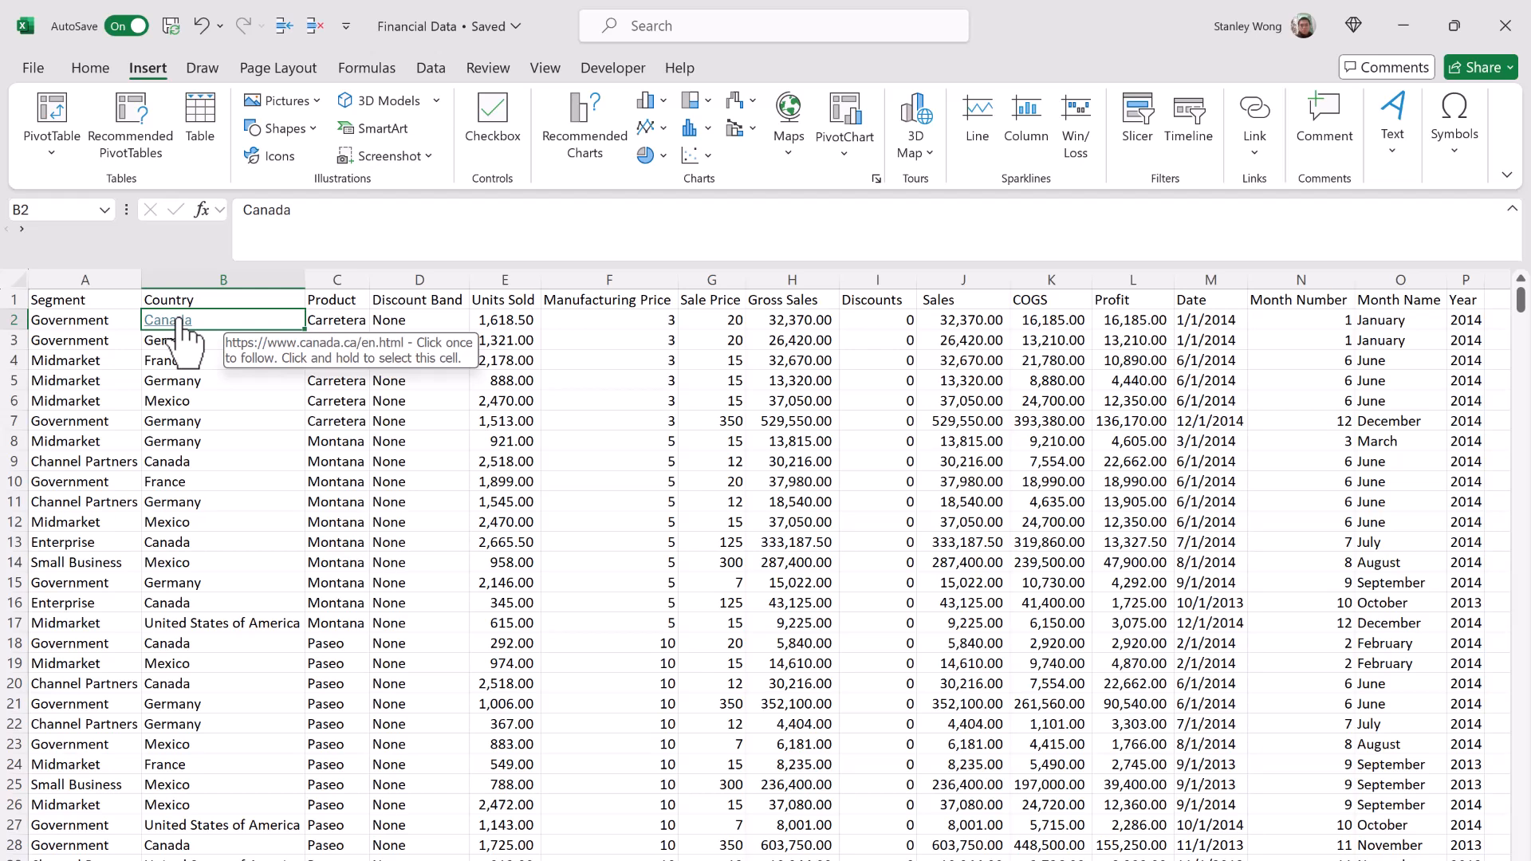
click(180, 321)
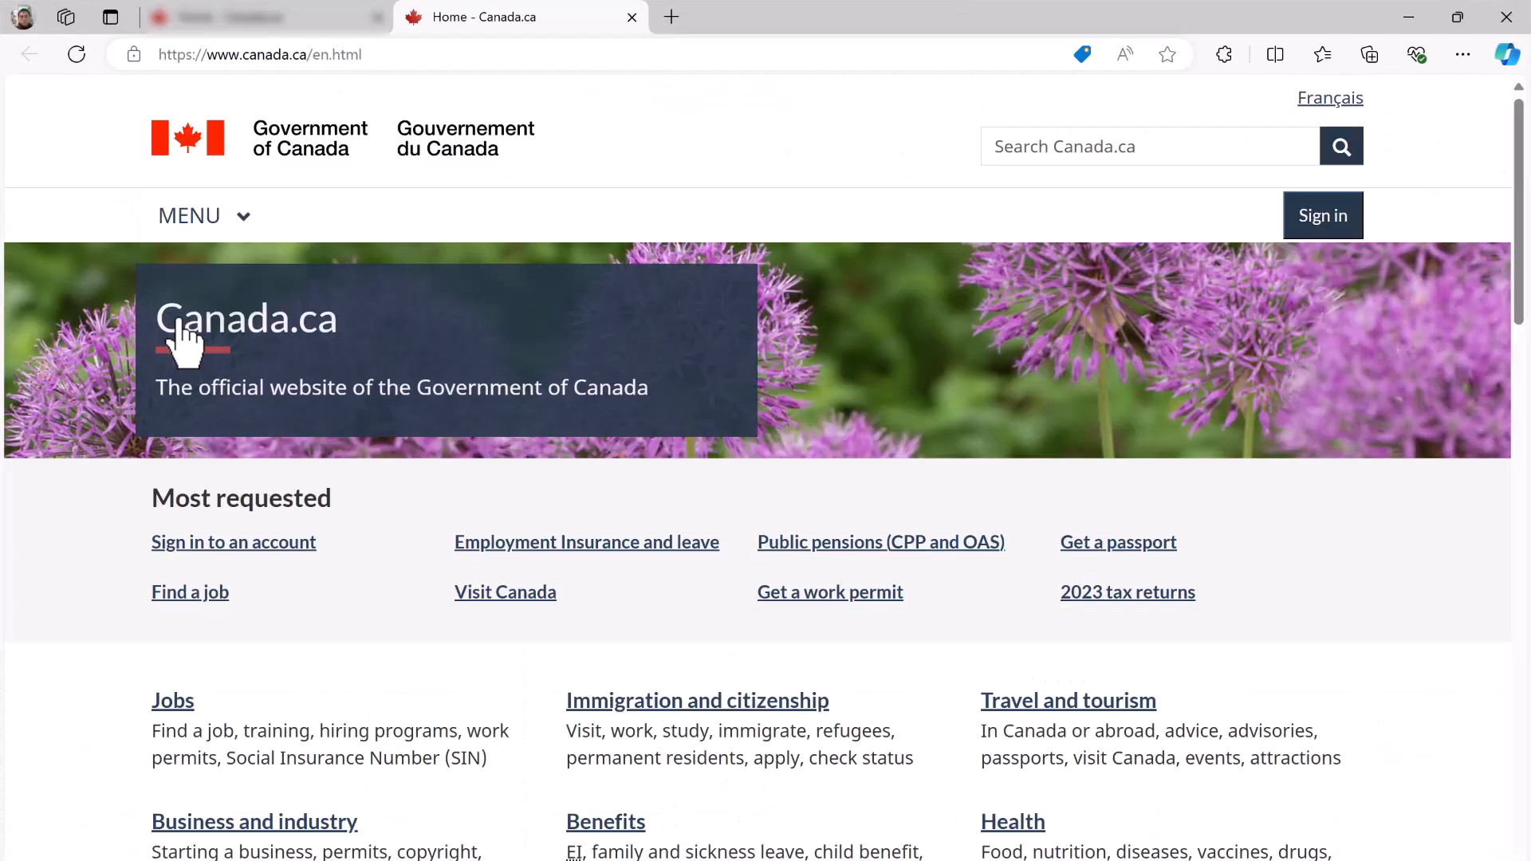
drag(400, 53, 177, 70)
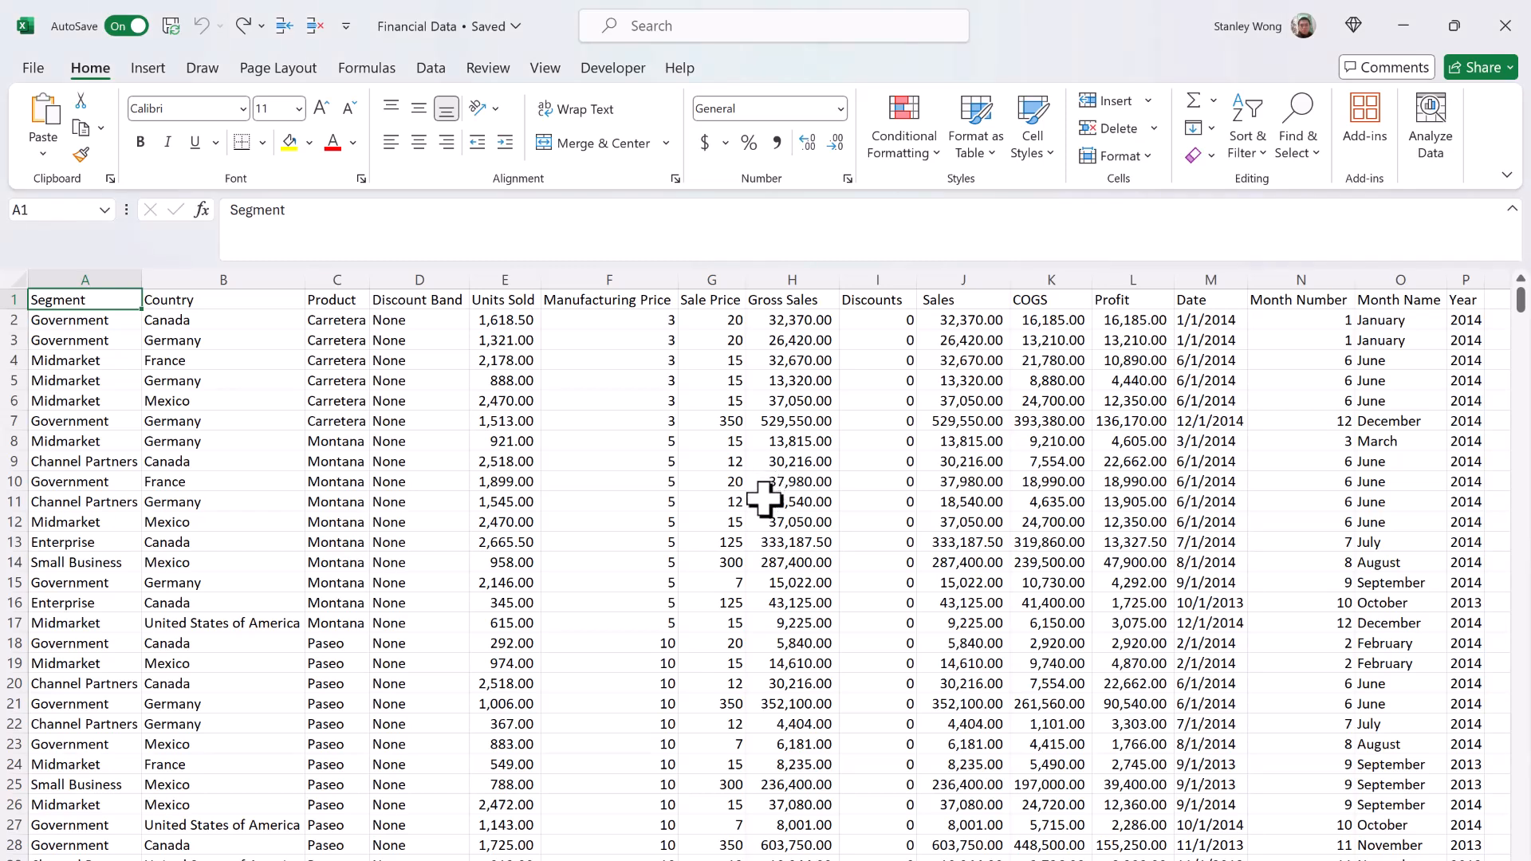
Step: Convert the range A1:P701 into a table with headers, undo it, and create the same table again
click(164, 76)
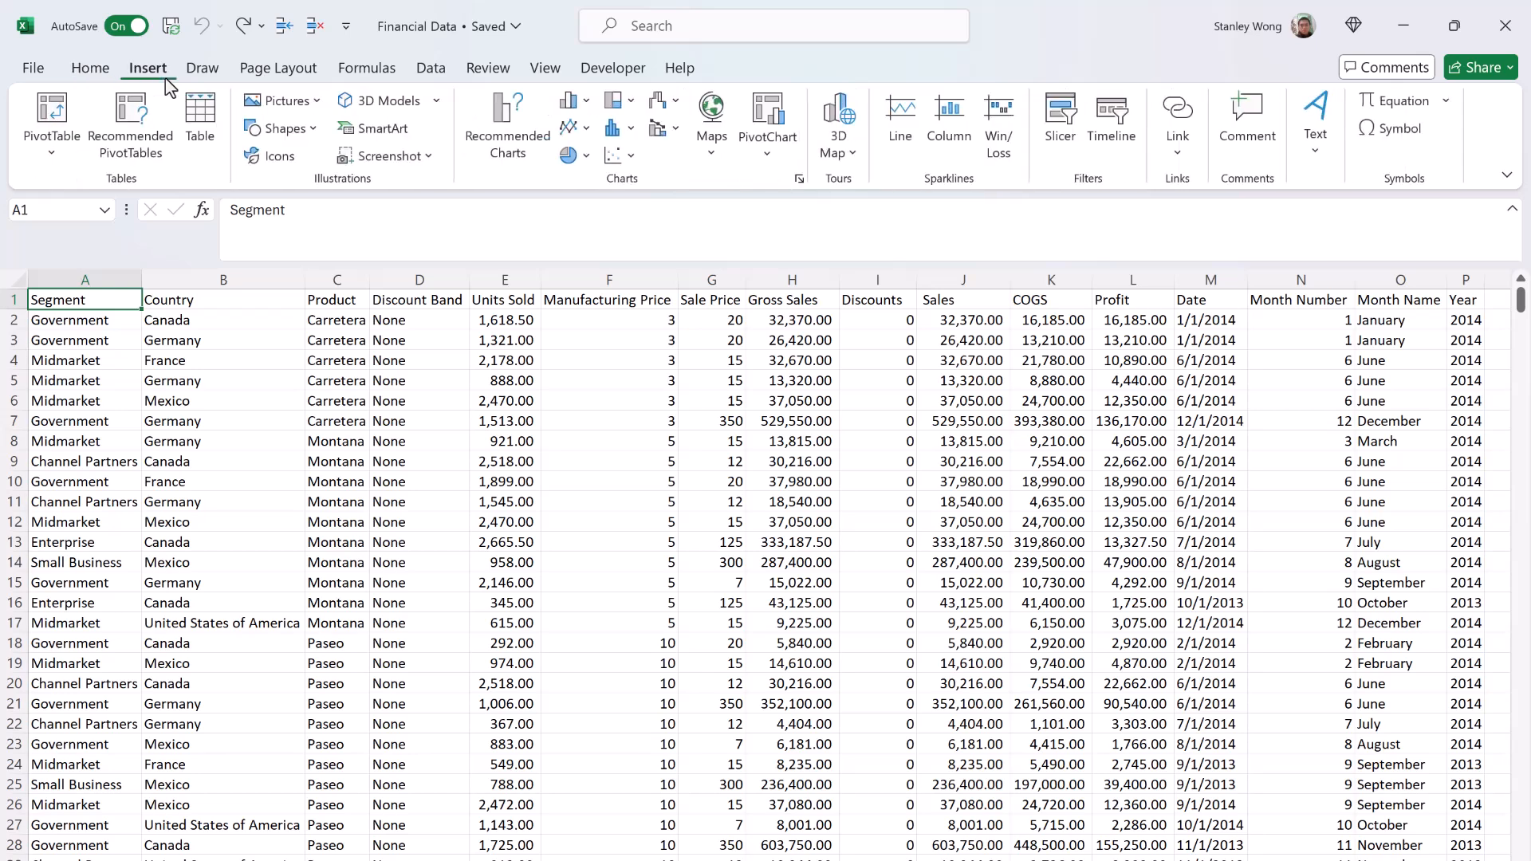
click(200, 131)
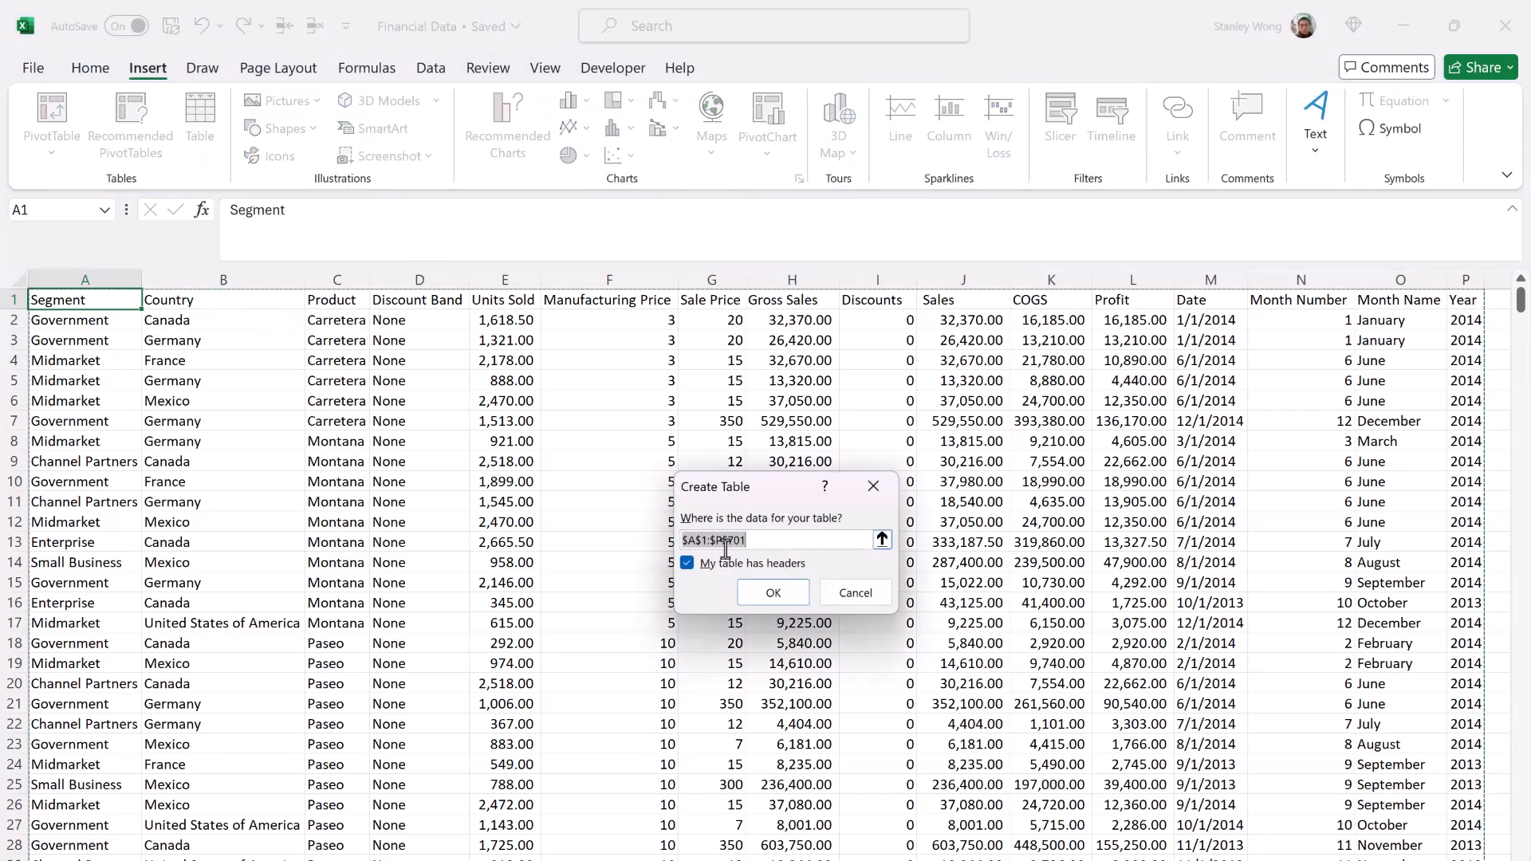
click(801, 603)
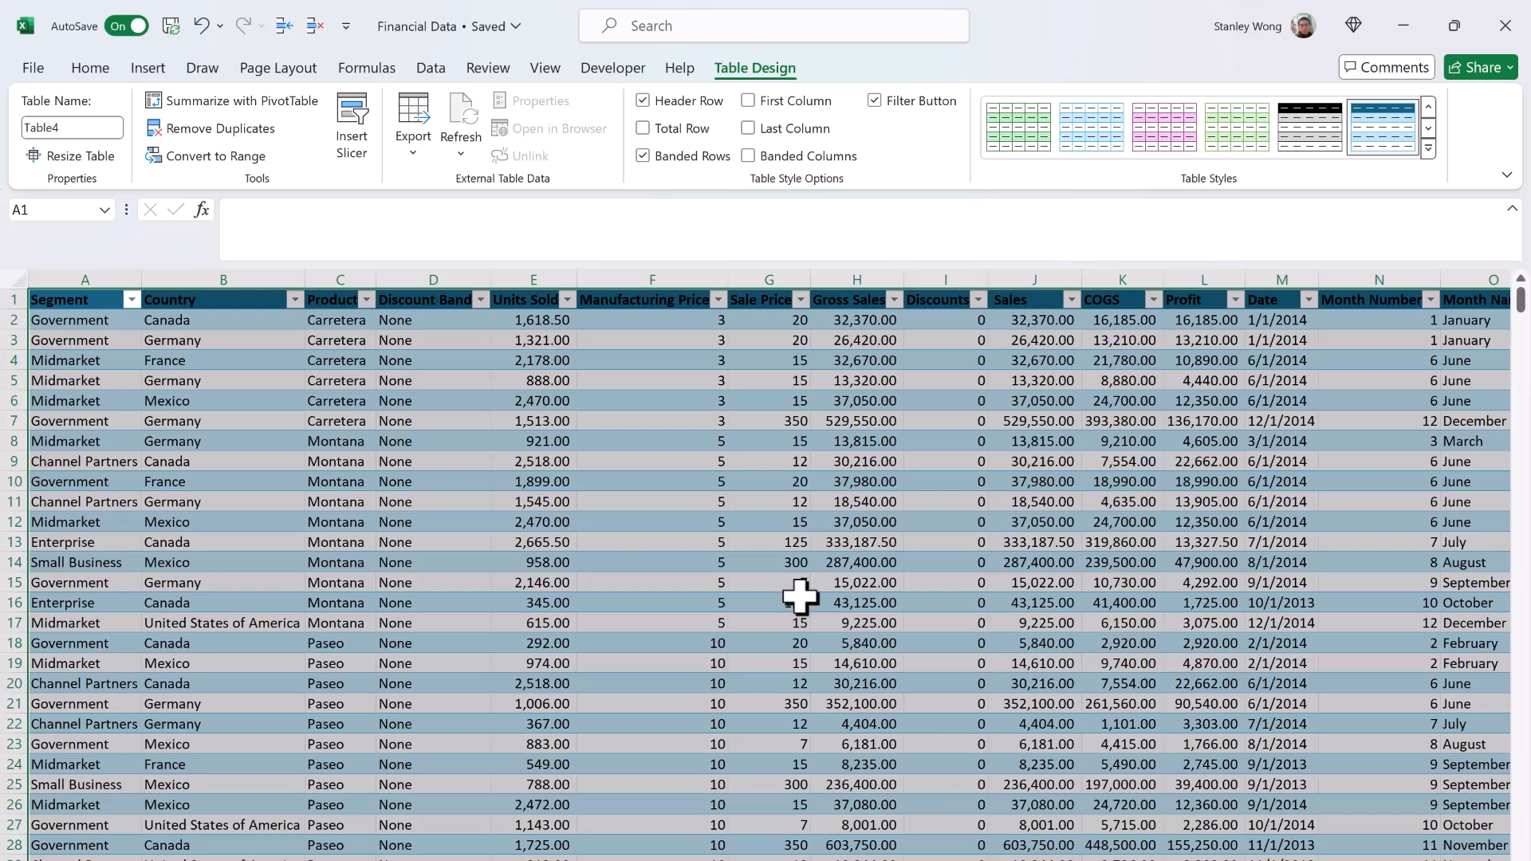
key(ctrl+z)
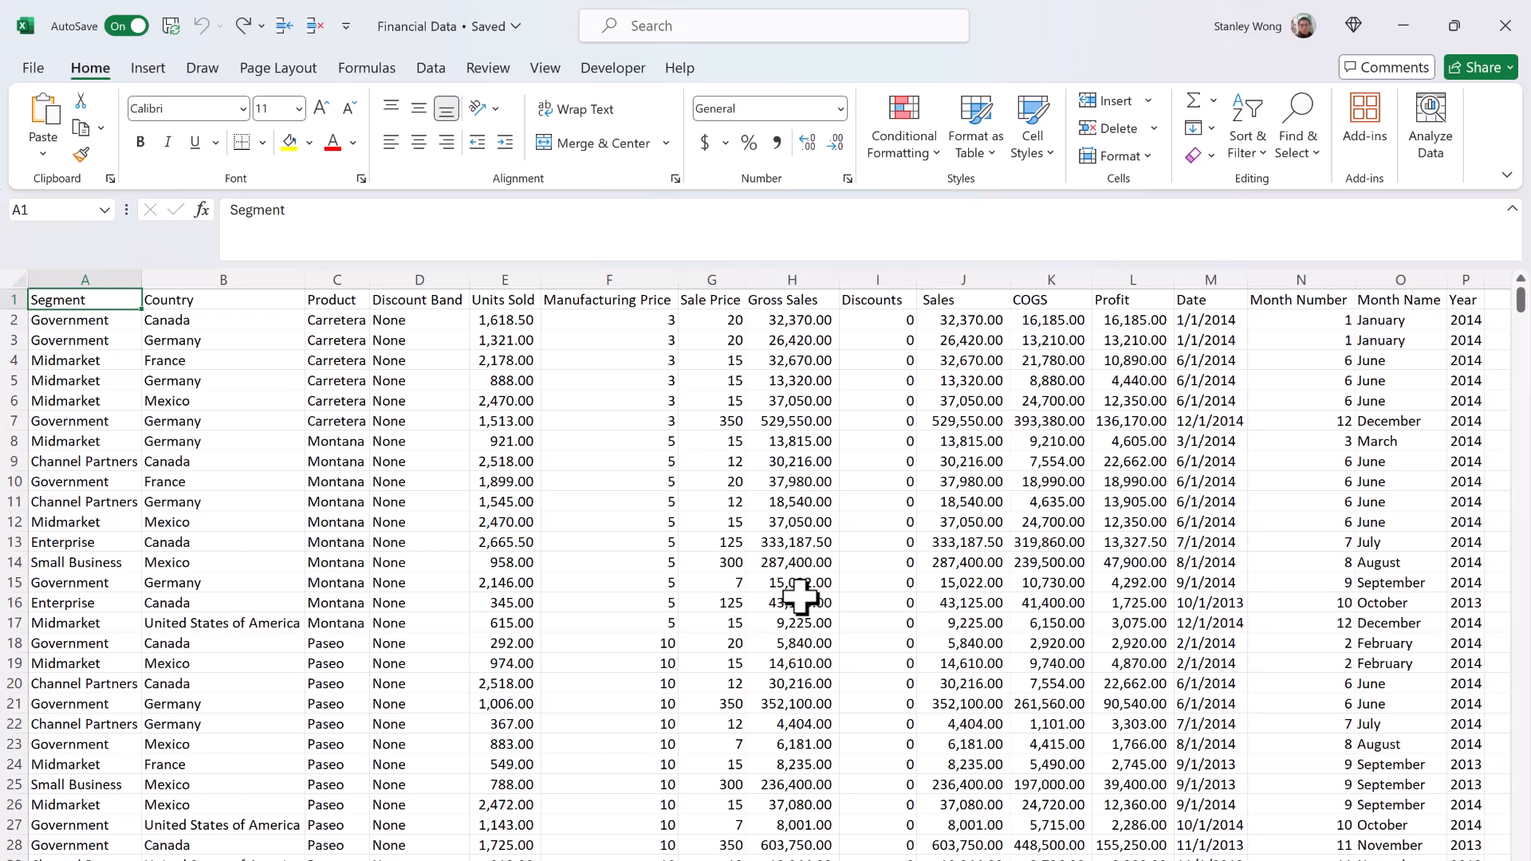
key(ctrl+t)
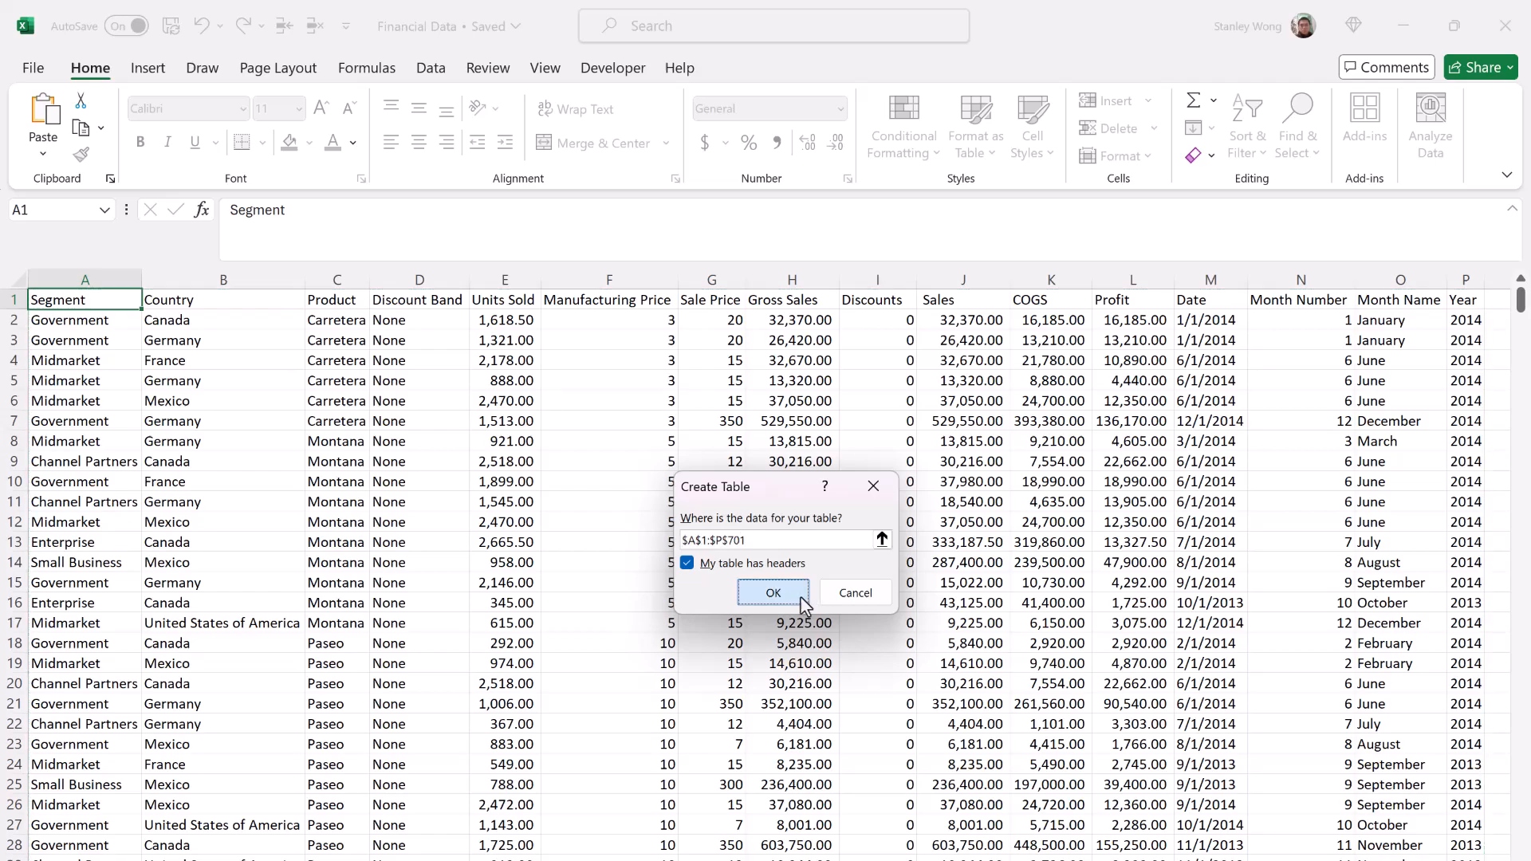
click(801, 599)
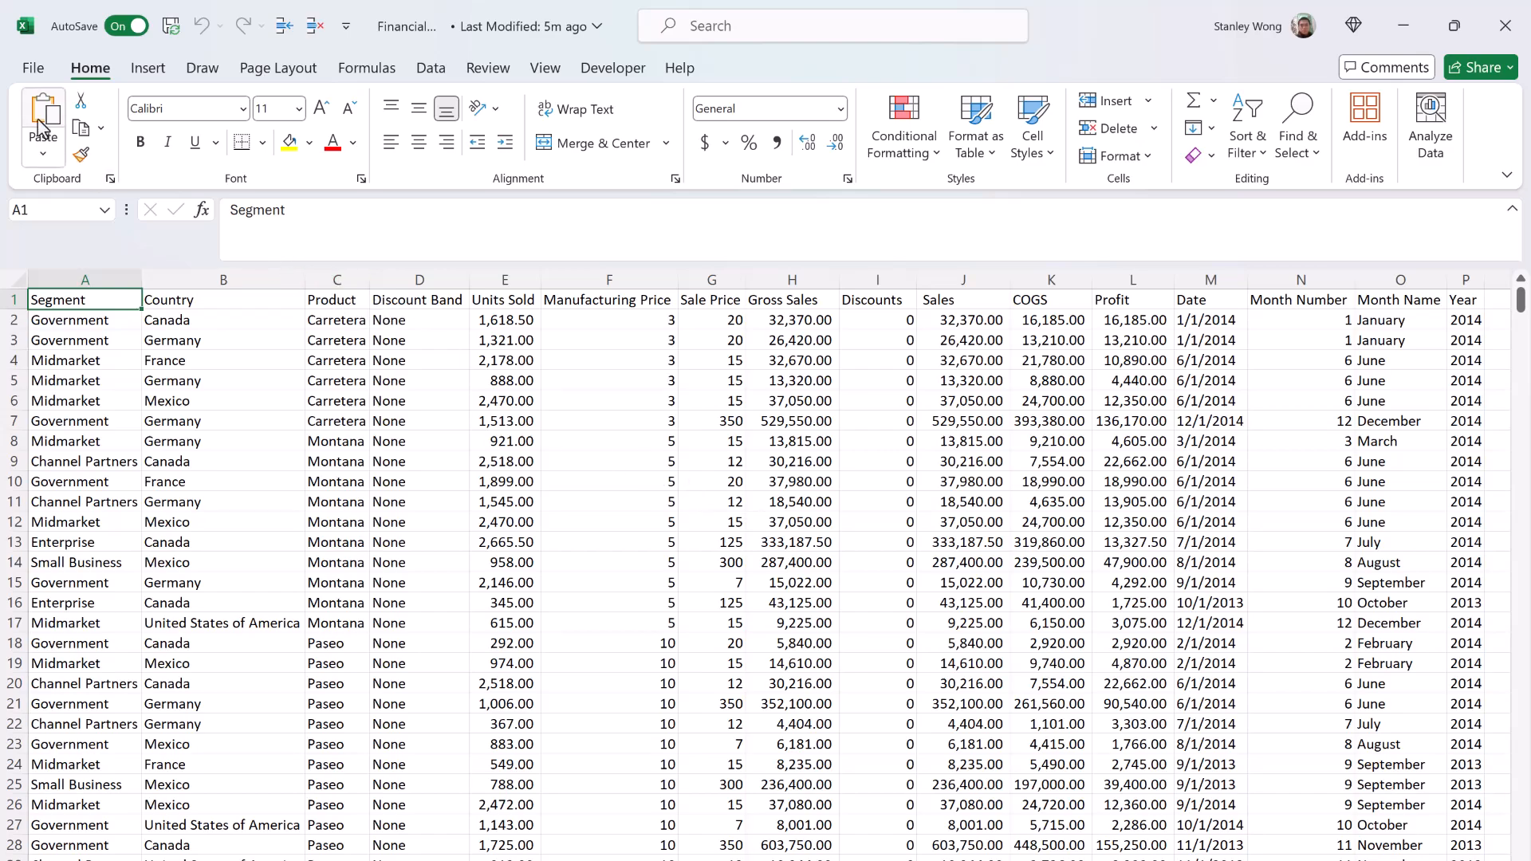
Step: Create a new workbook from the Blank workbook template
click(36, 68)
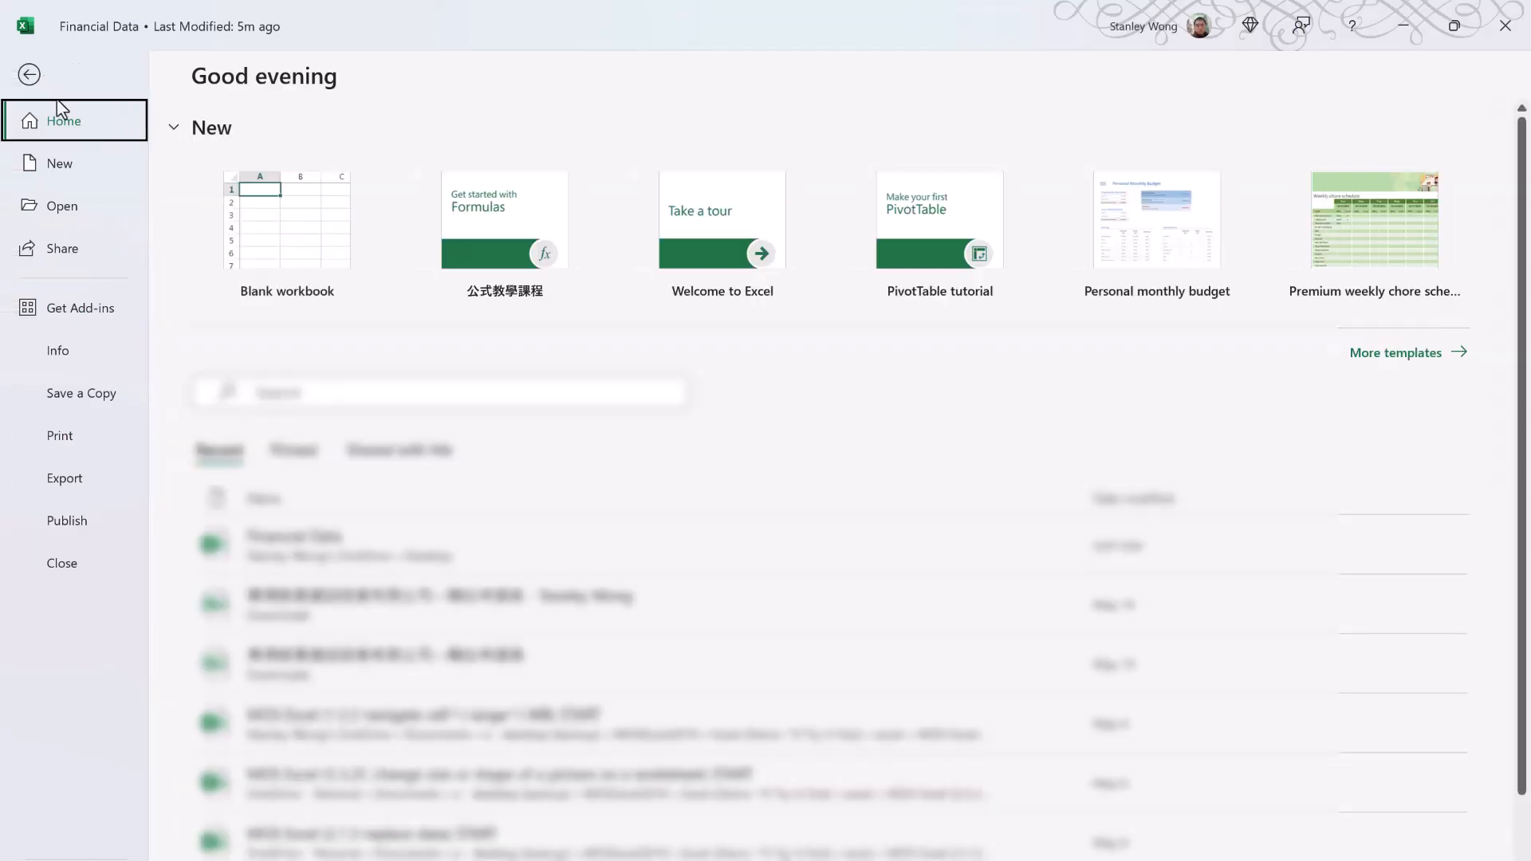
click(96, 176)
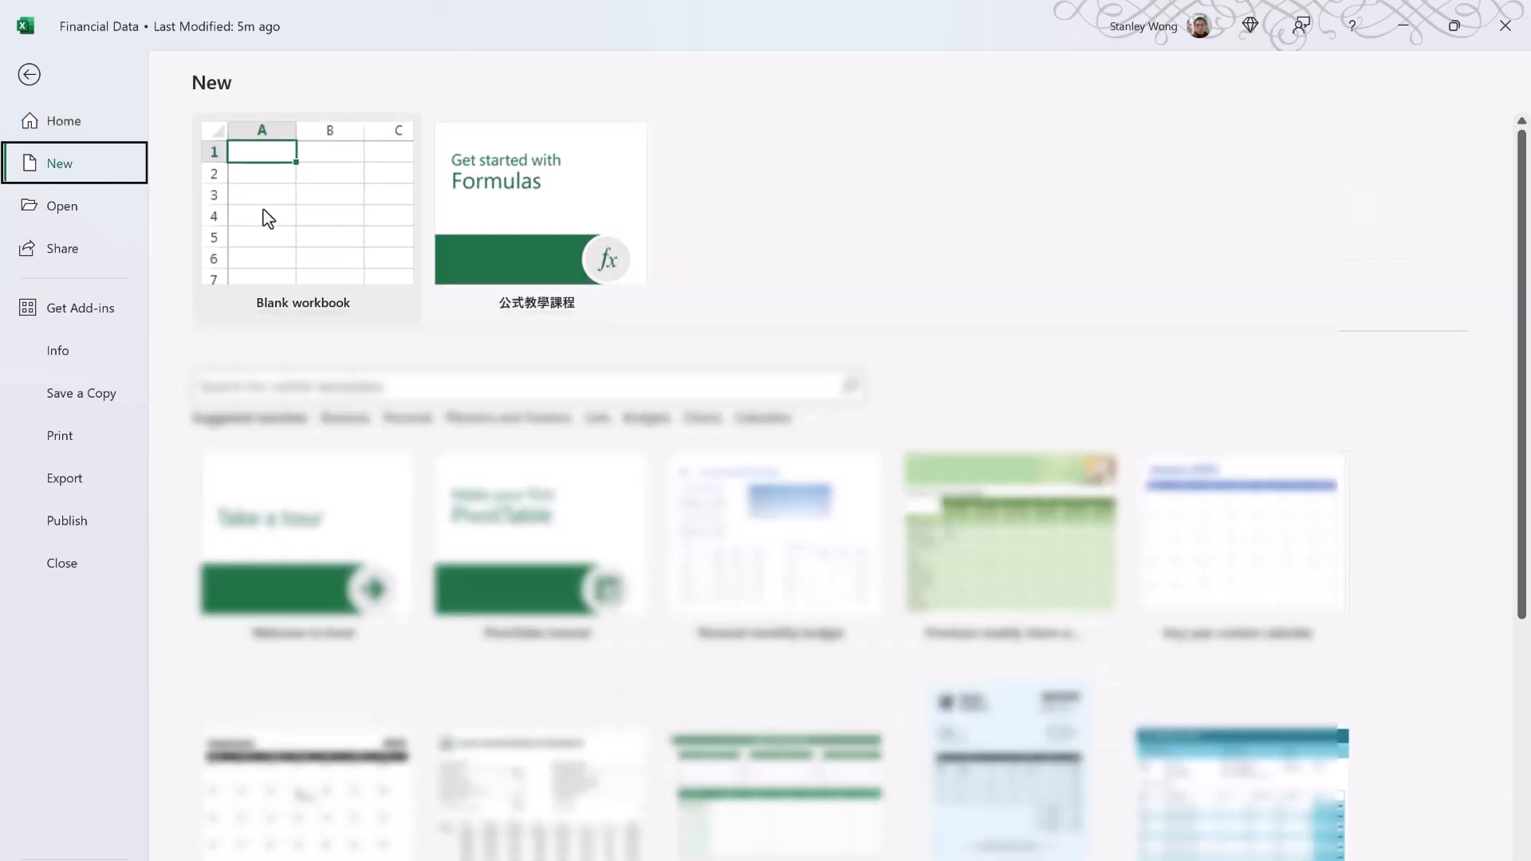
click(301, 226)
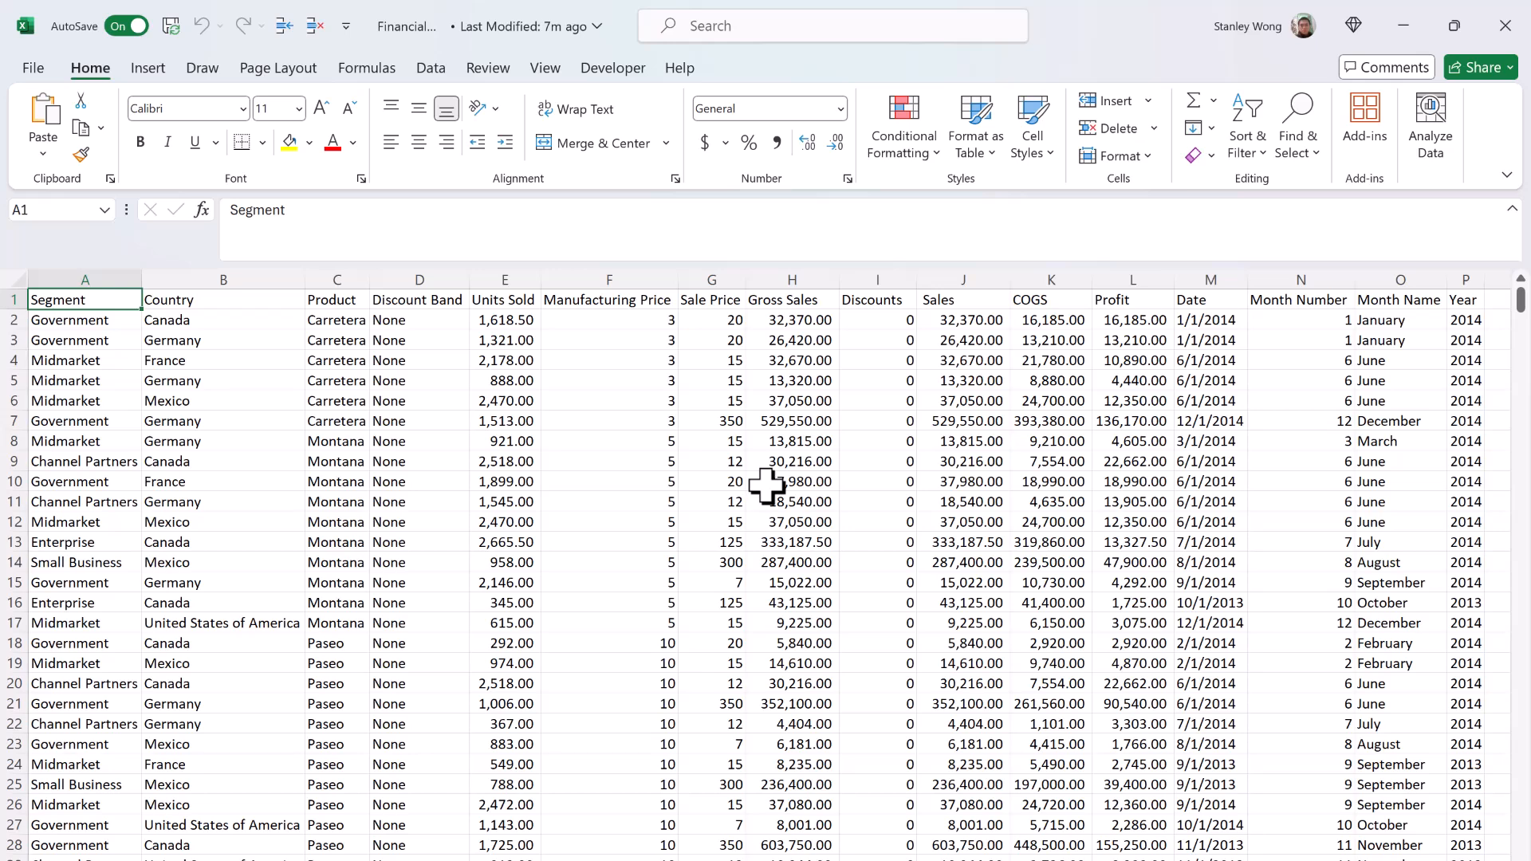
Step: Create several more blank workbooks in a row, starting from the Financial Data workbook
key(ctrl+n)
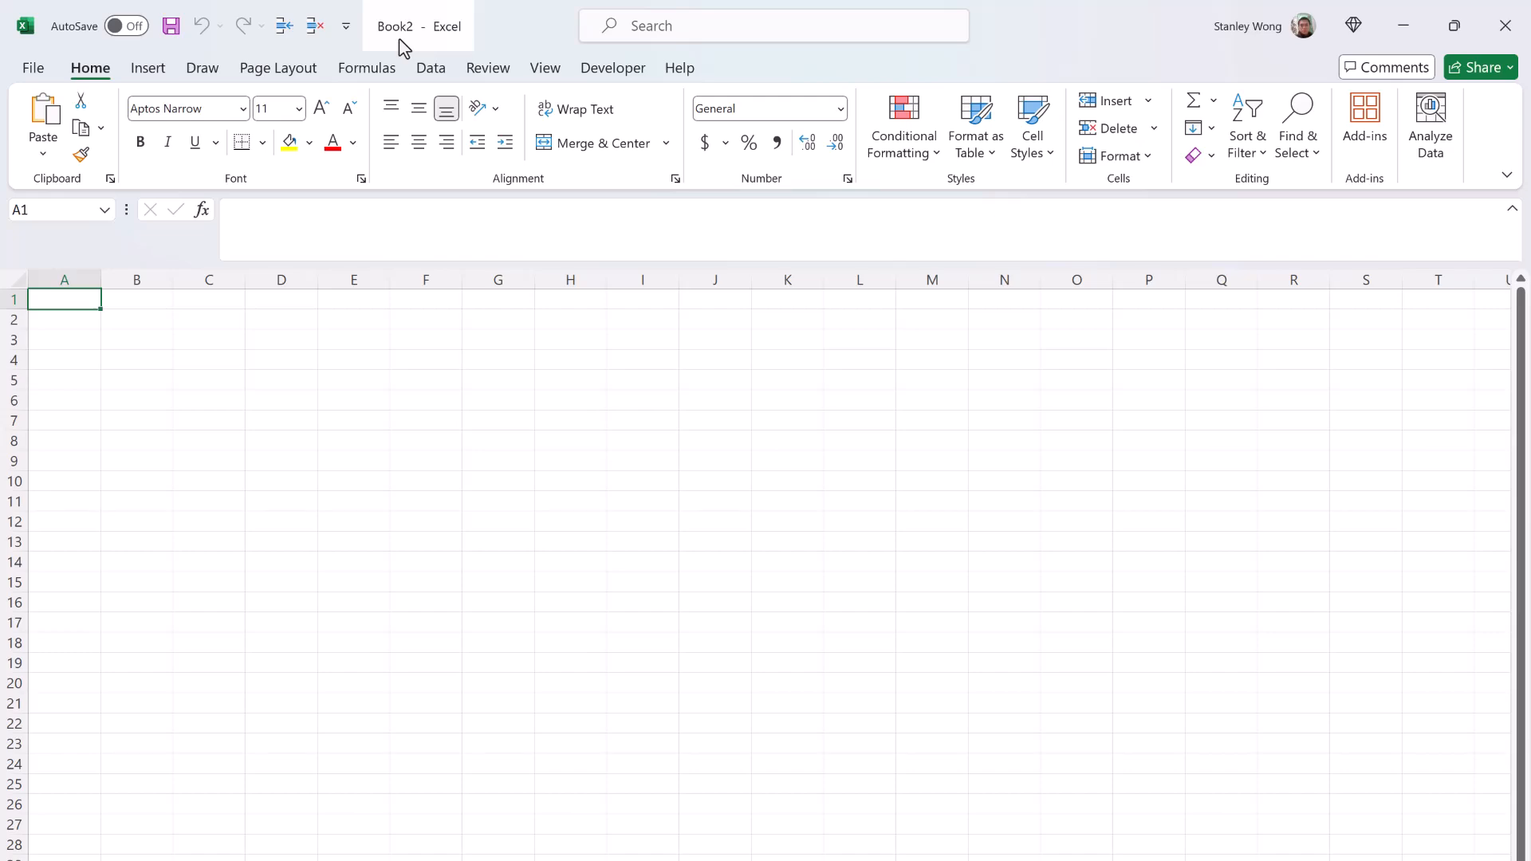
key(ctrl+n)
key(ctrl+n)
key(ctrl+n)
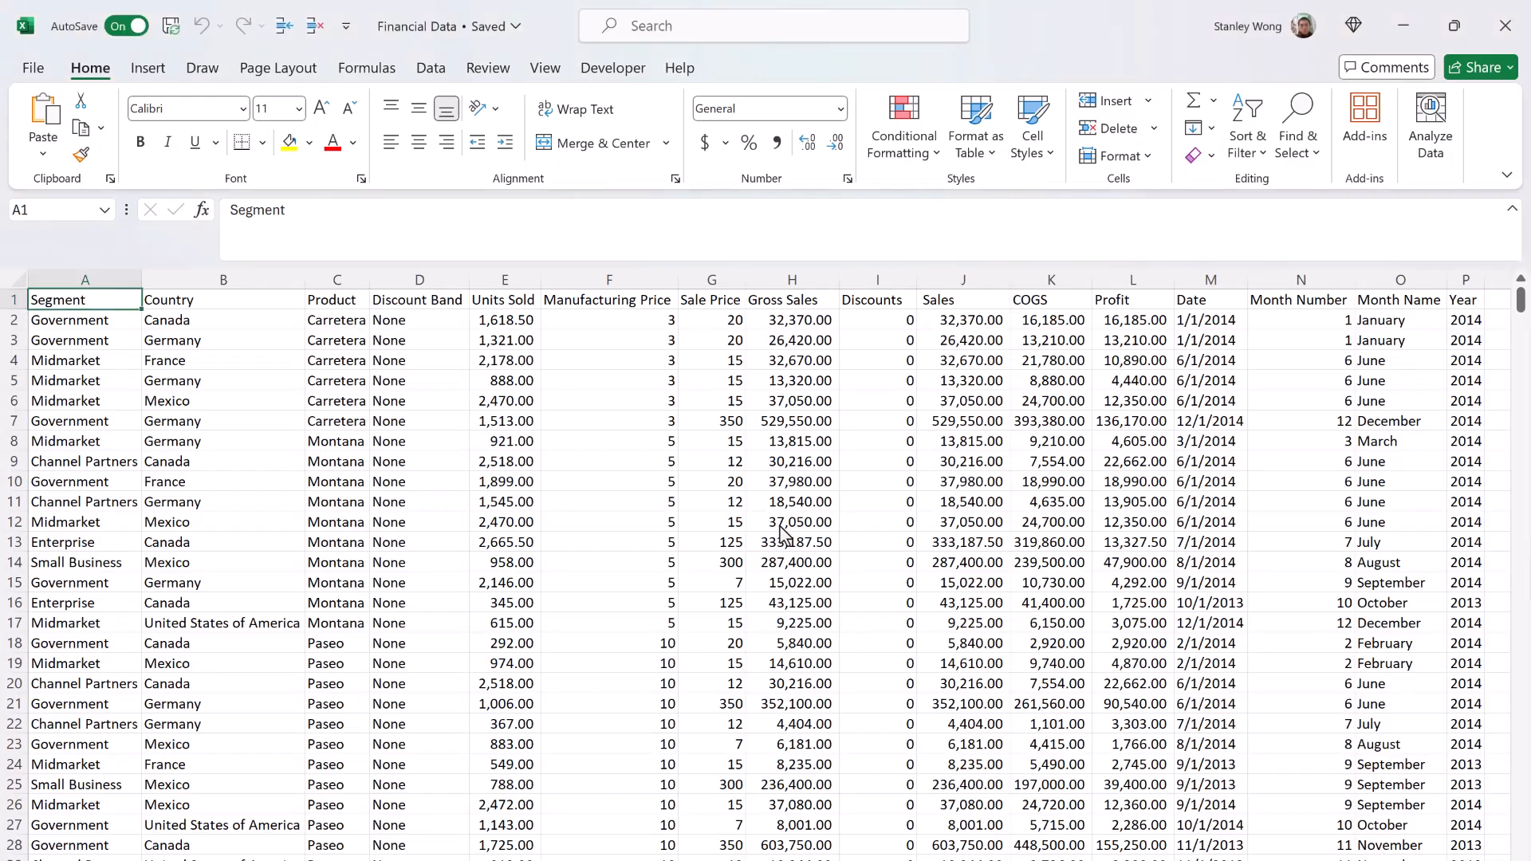
Step: View the Open page with the recent workbooks, leave it, and bring it up again
click(53, 72)
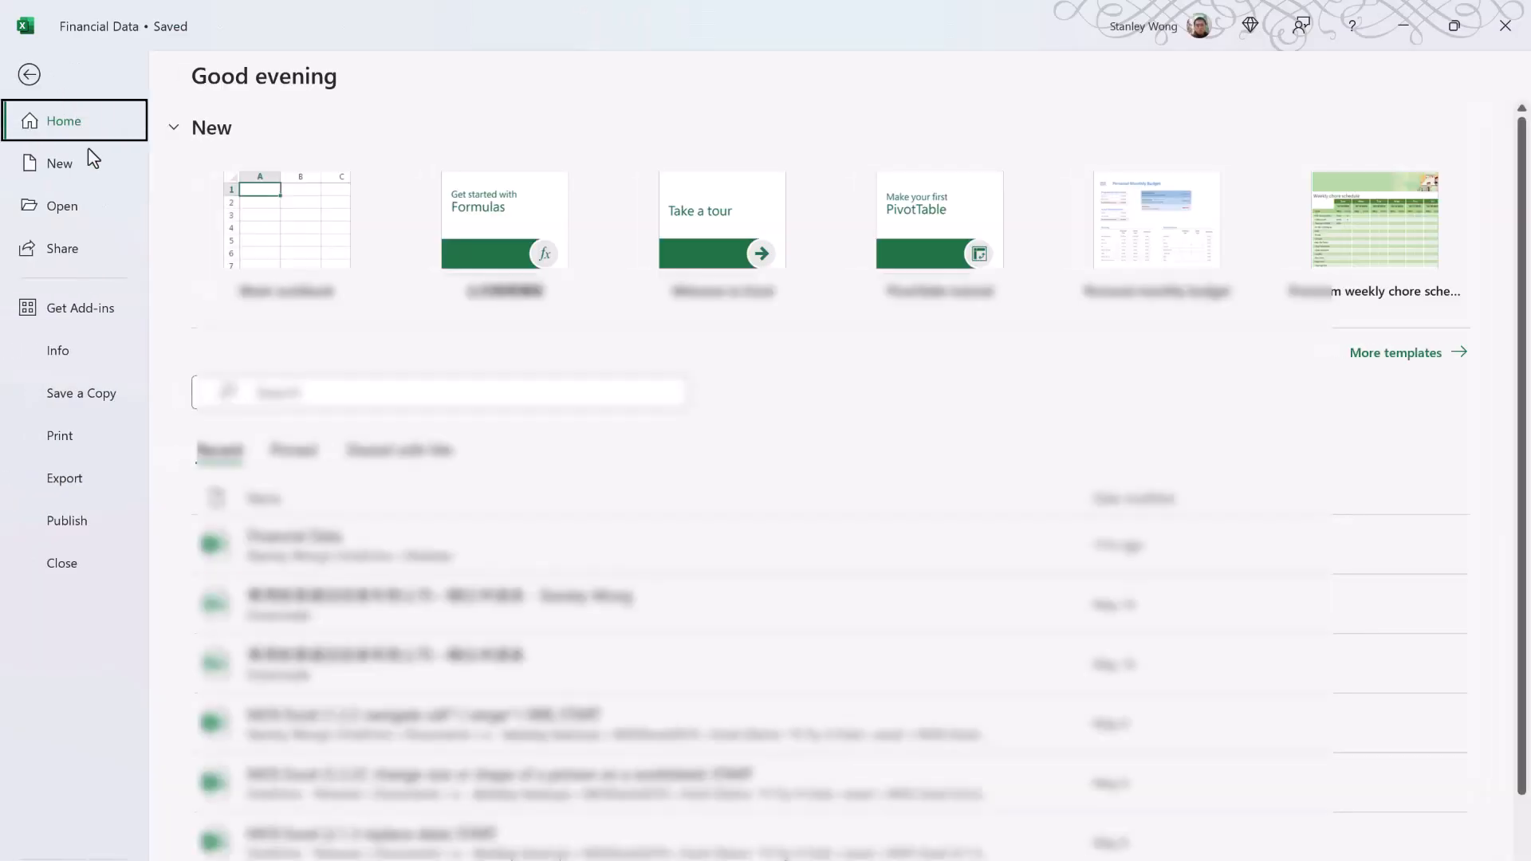
click(63, 205)
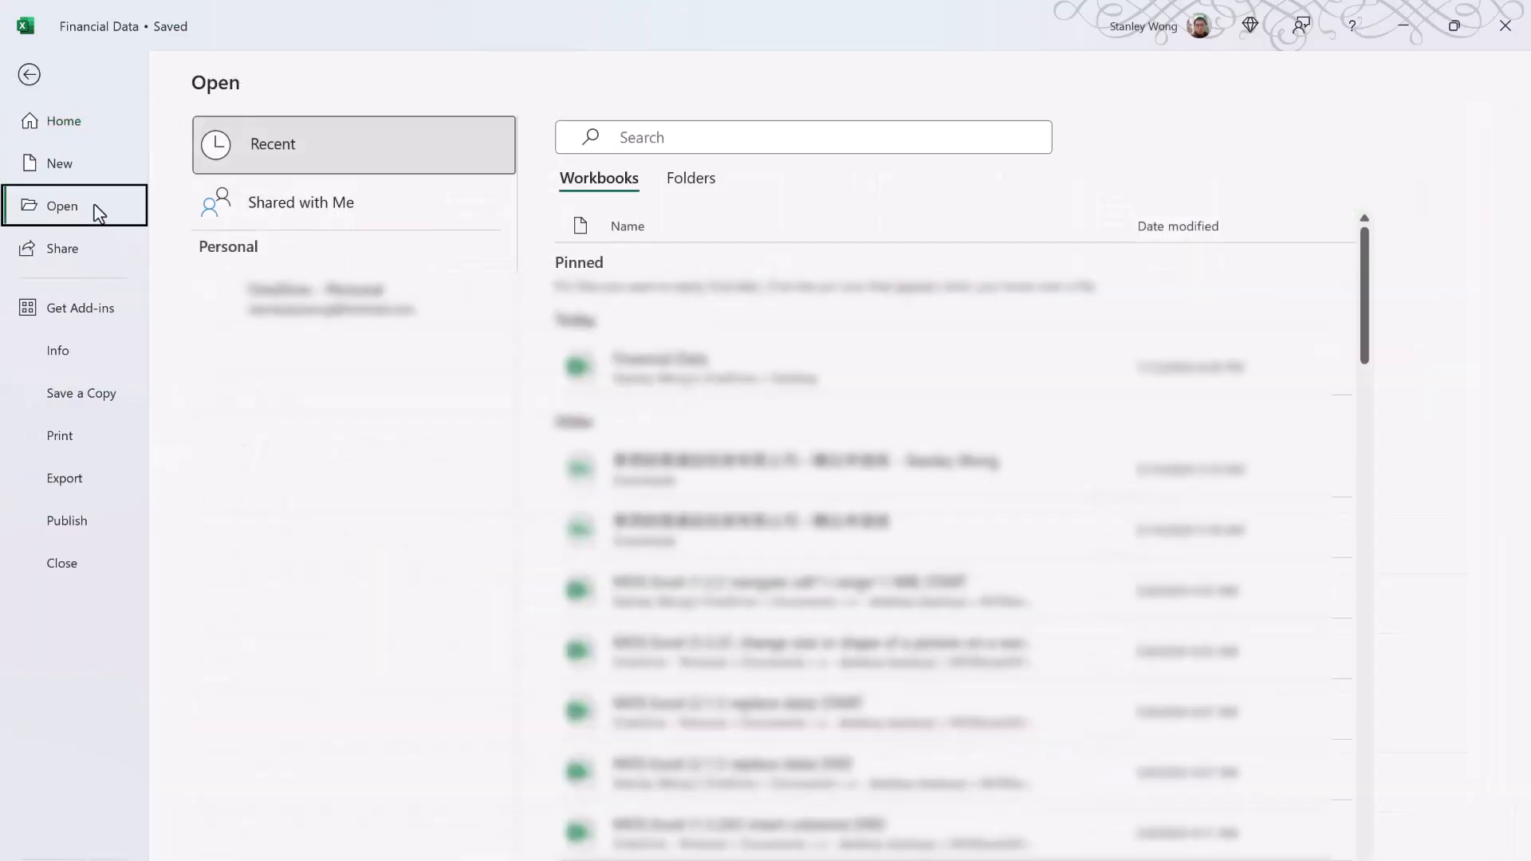
key(Escape)
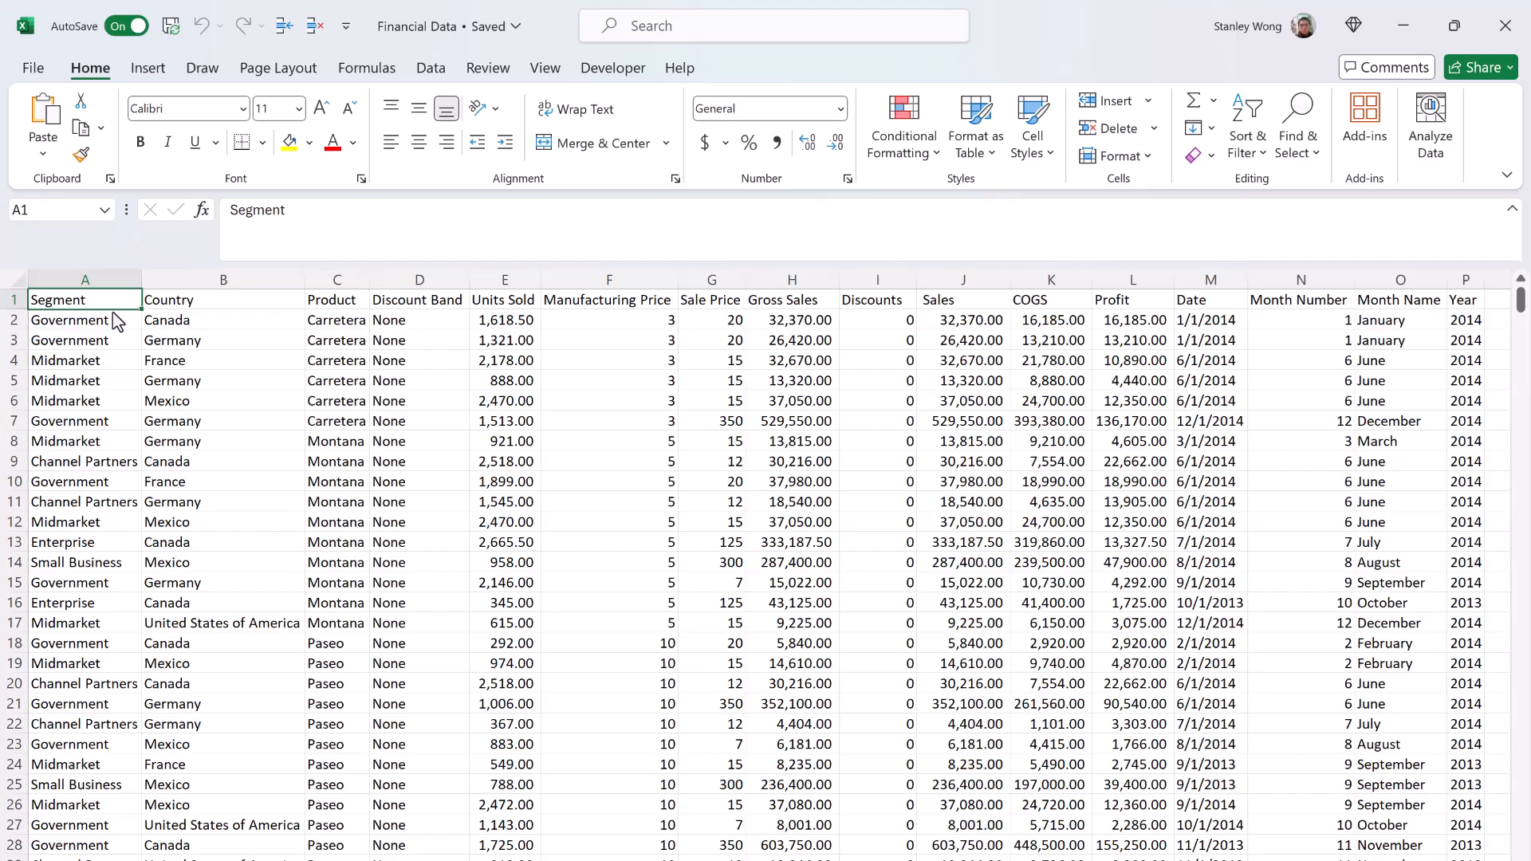
key(ctrl+o)
Step: Print the active sheet with Microsoft Print to PDF, cancel saving the output file, and bring up the print settings again
click(45, 75)
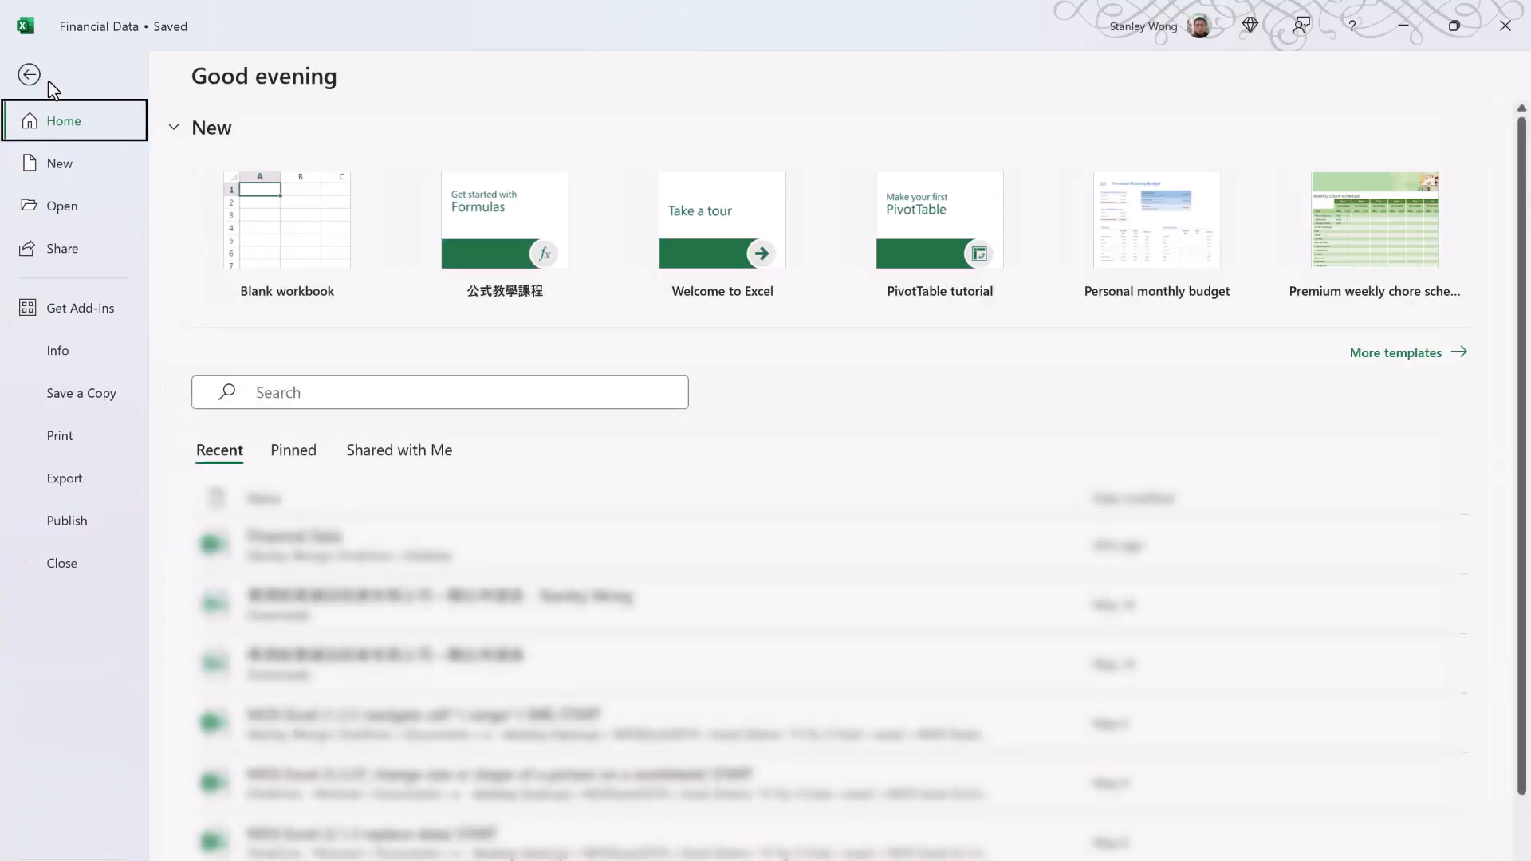
click(97, 441)
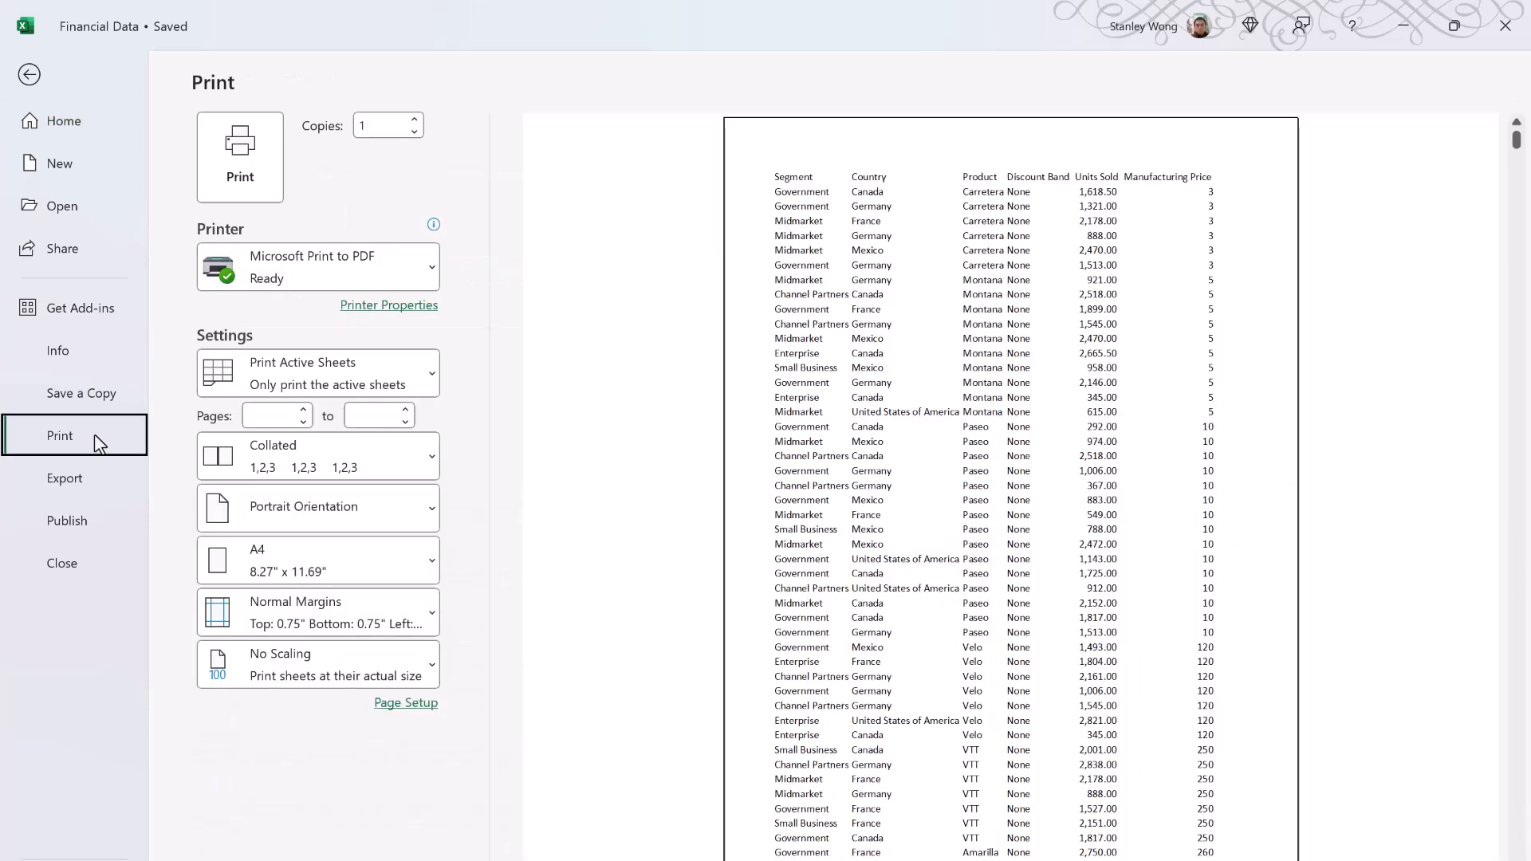
click(259, 173)
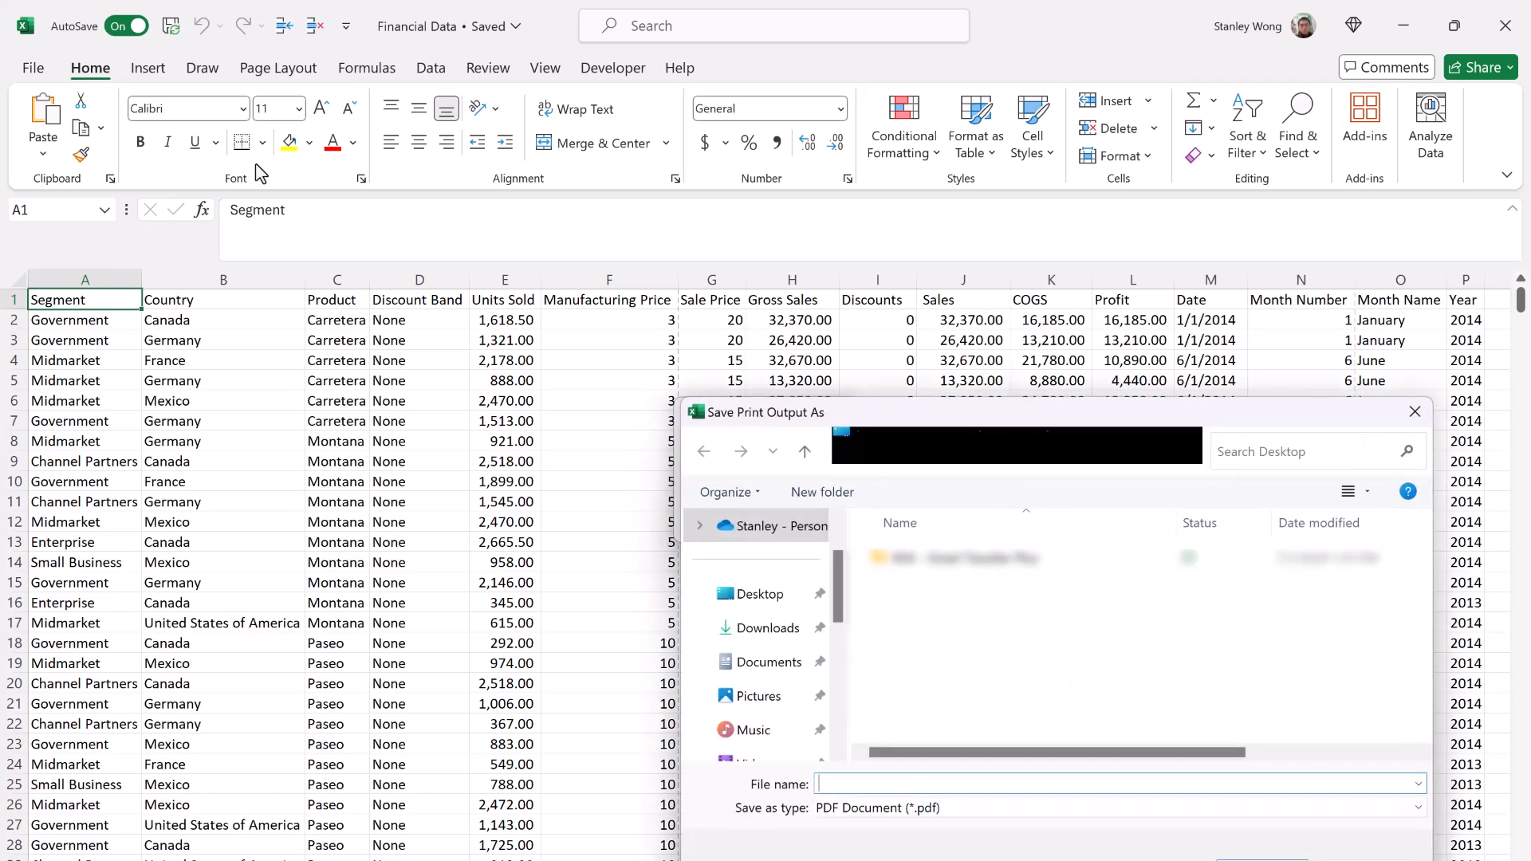
key(Escape)
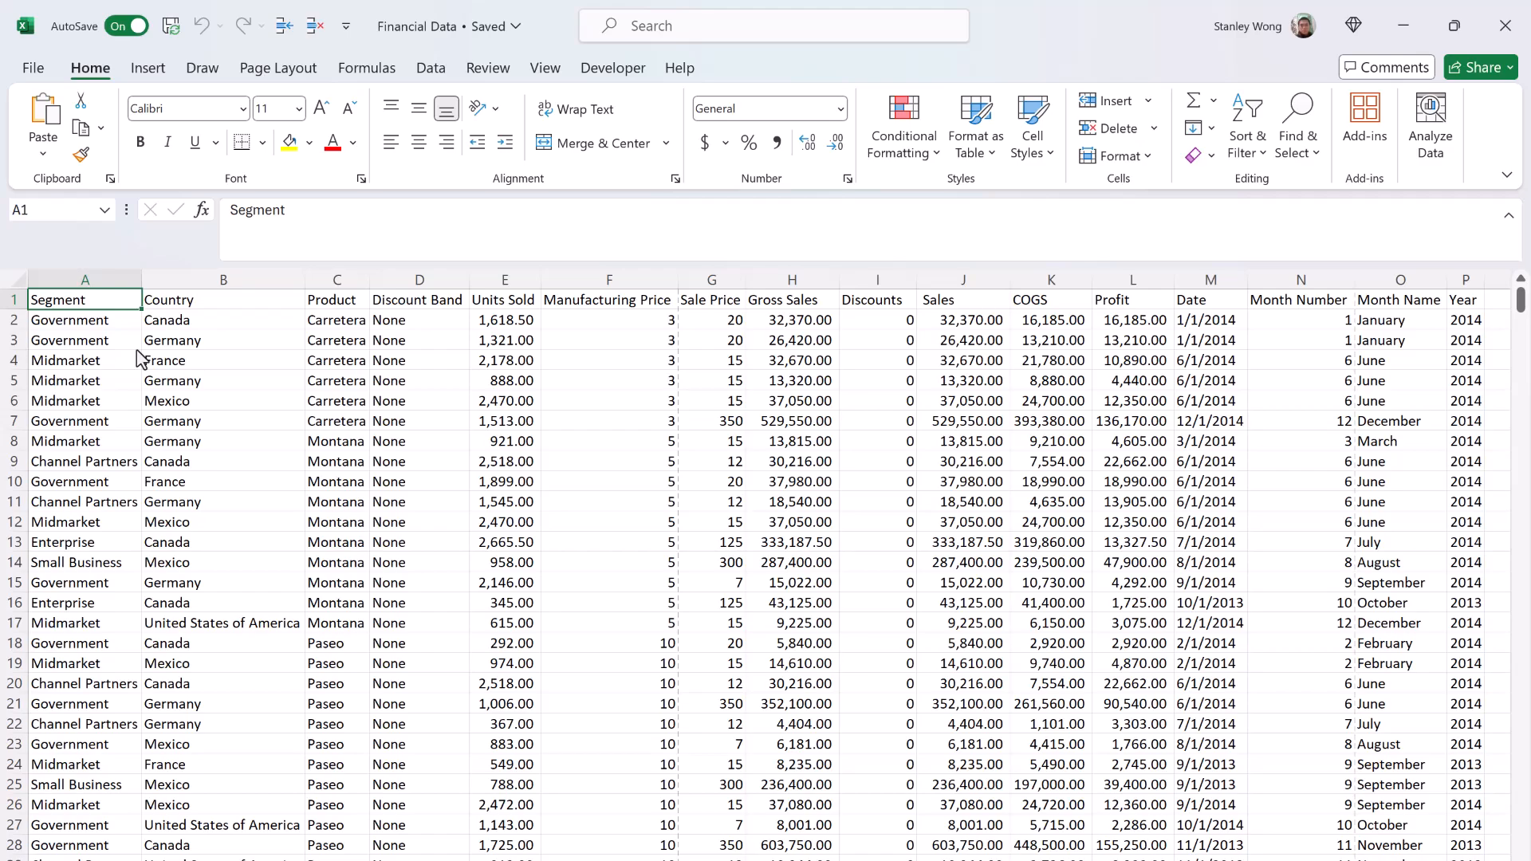
key(ctrl+p)
Step: Apply data bars to the financial data through Quick Analysis
key(ctrl+q)
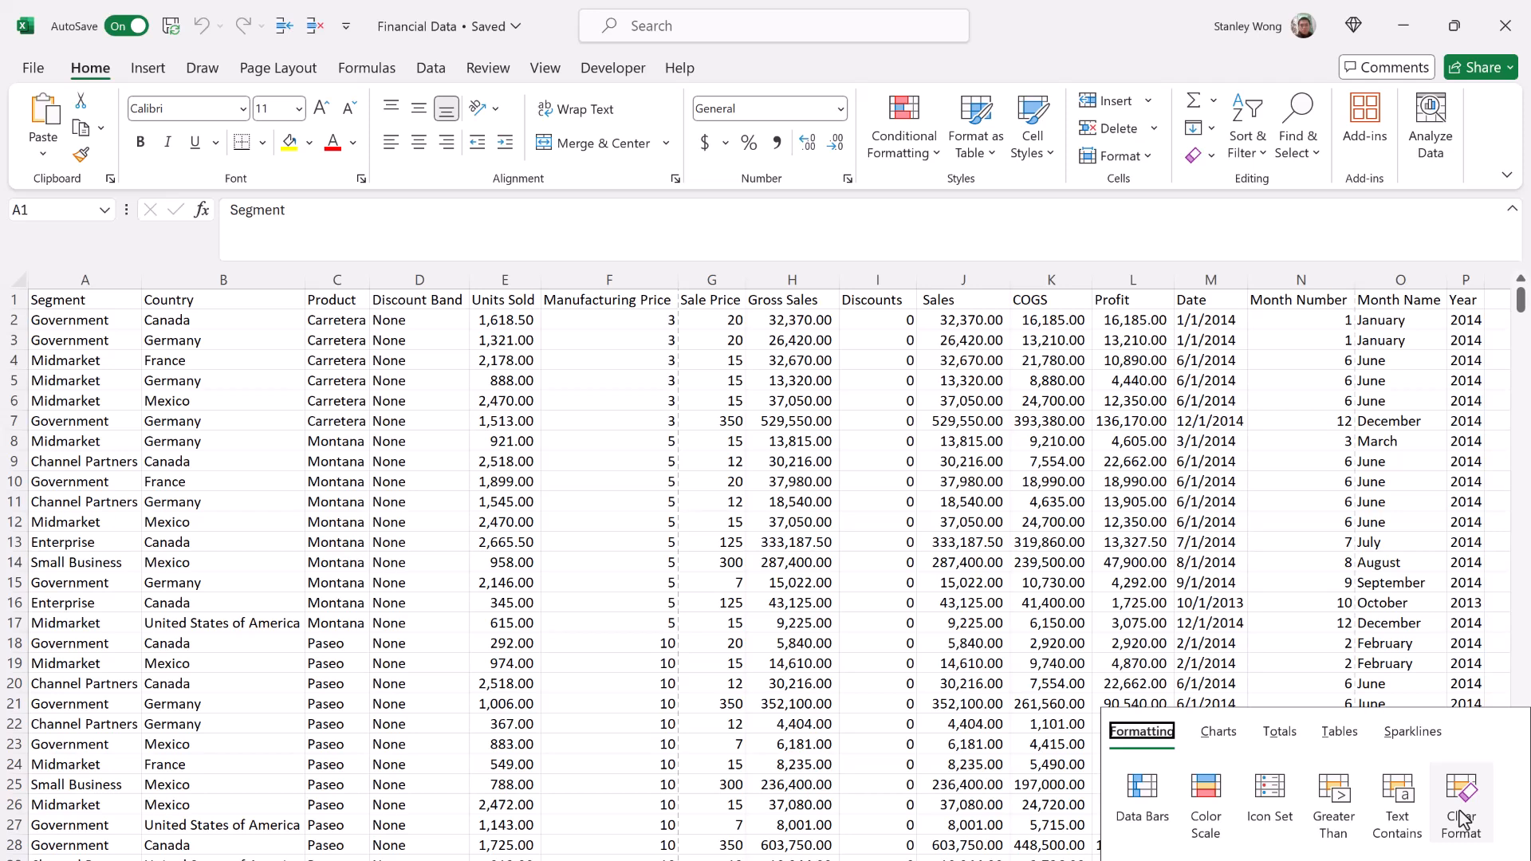
click(1151, 817)
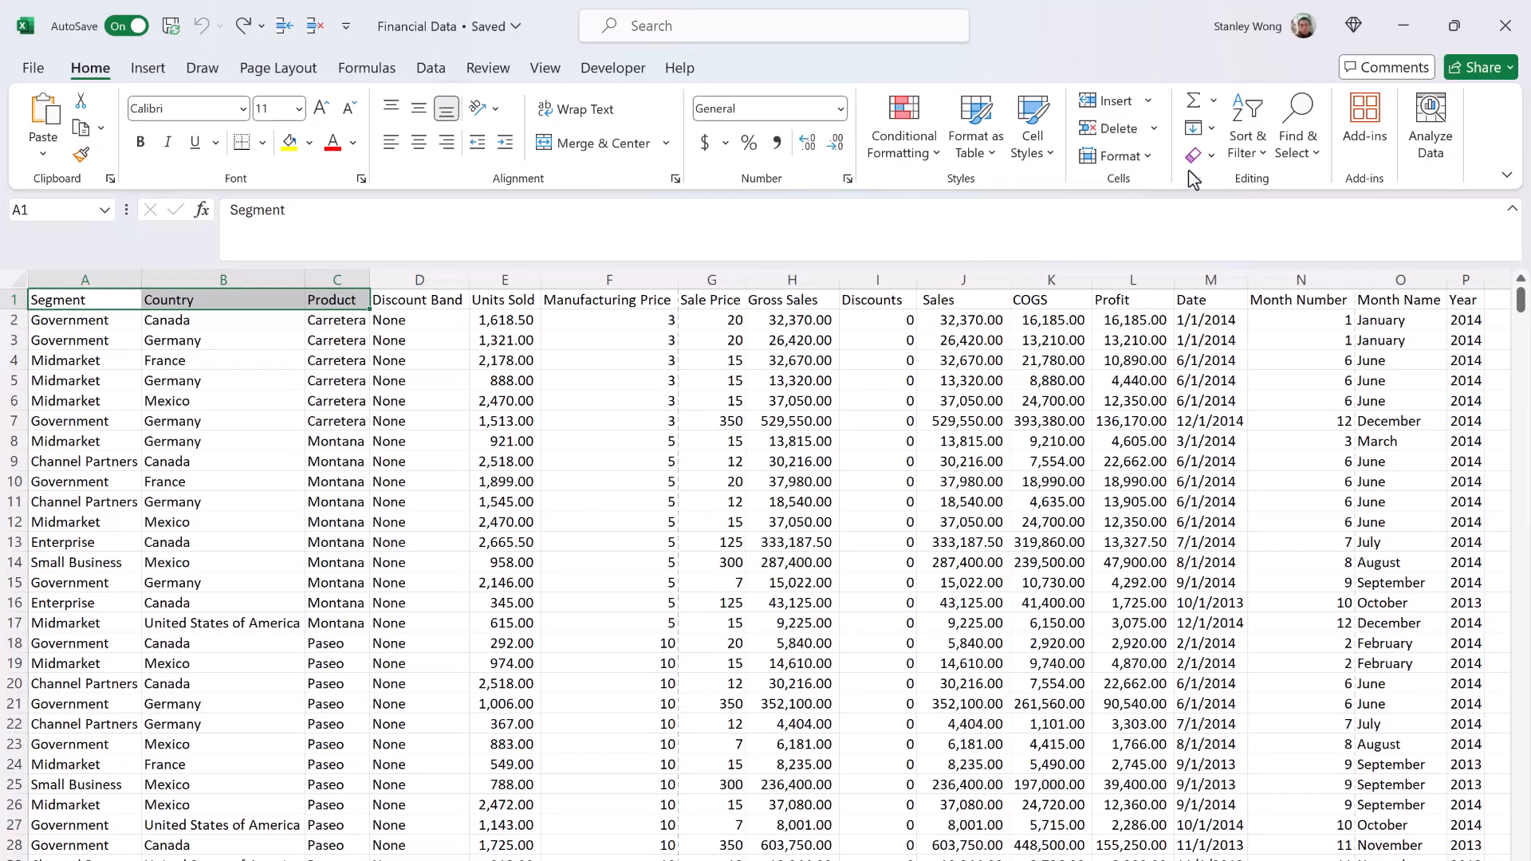
Step: Fill the Segment heading right across A1:C1, undo it, and repeat the fill
click(1212, 131)
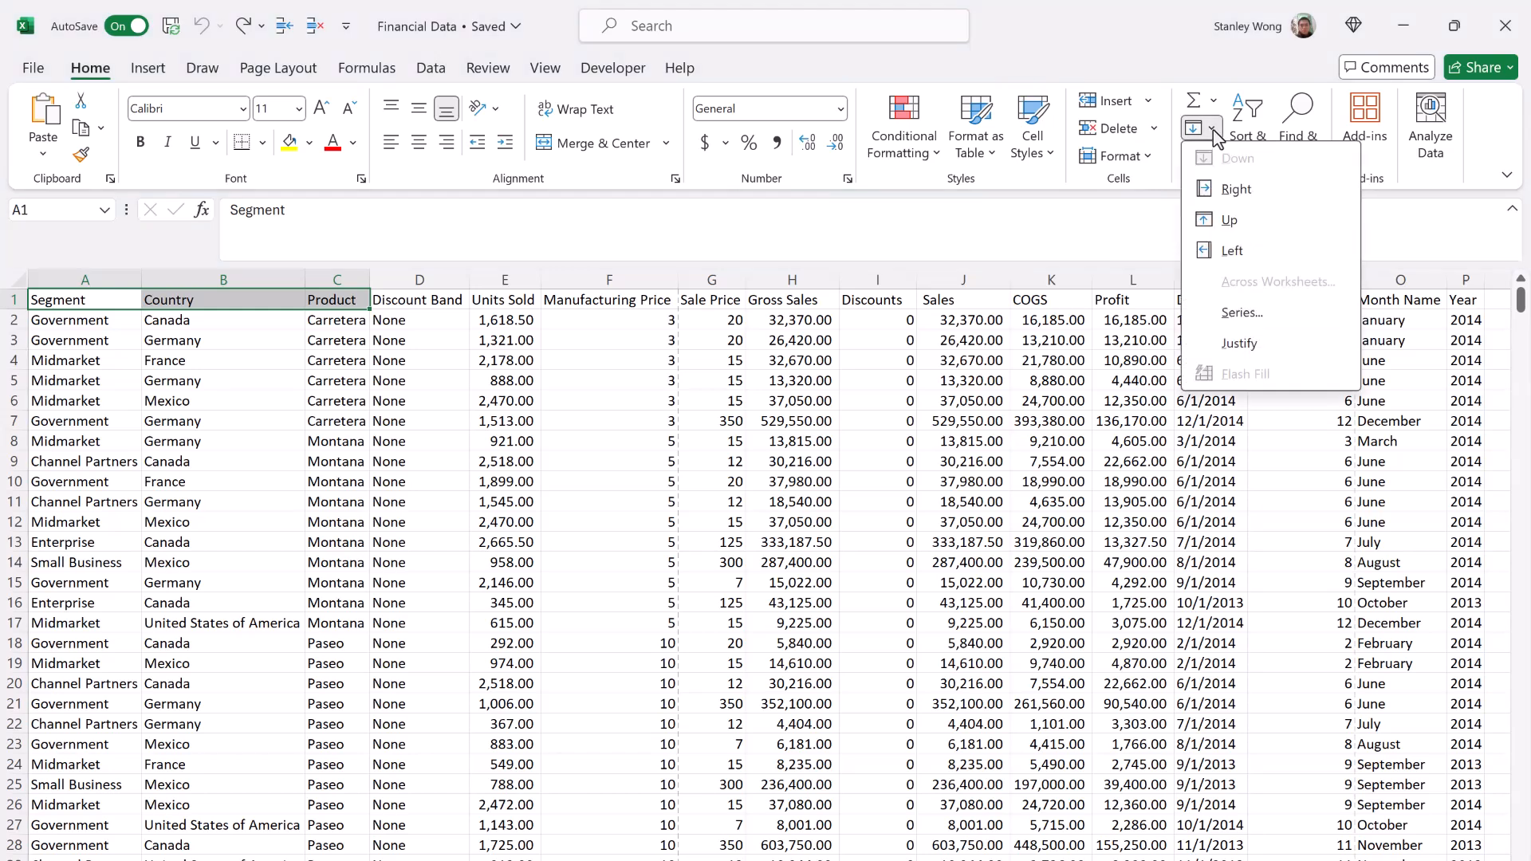
click(1302, 194)
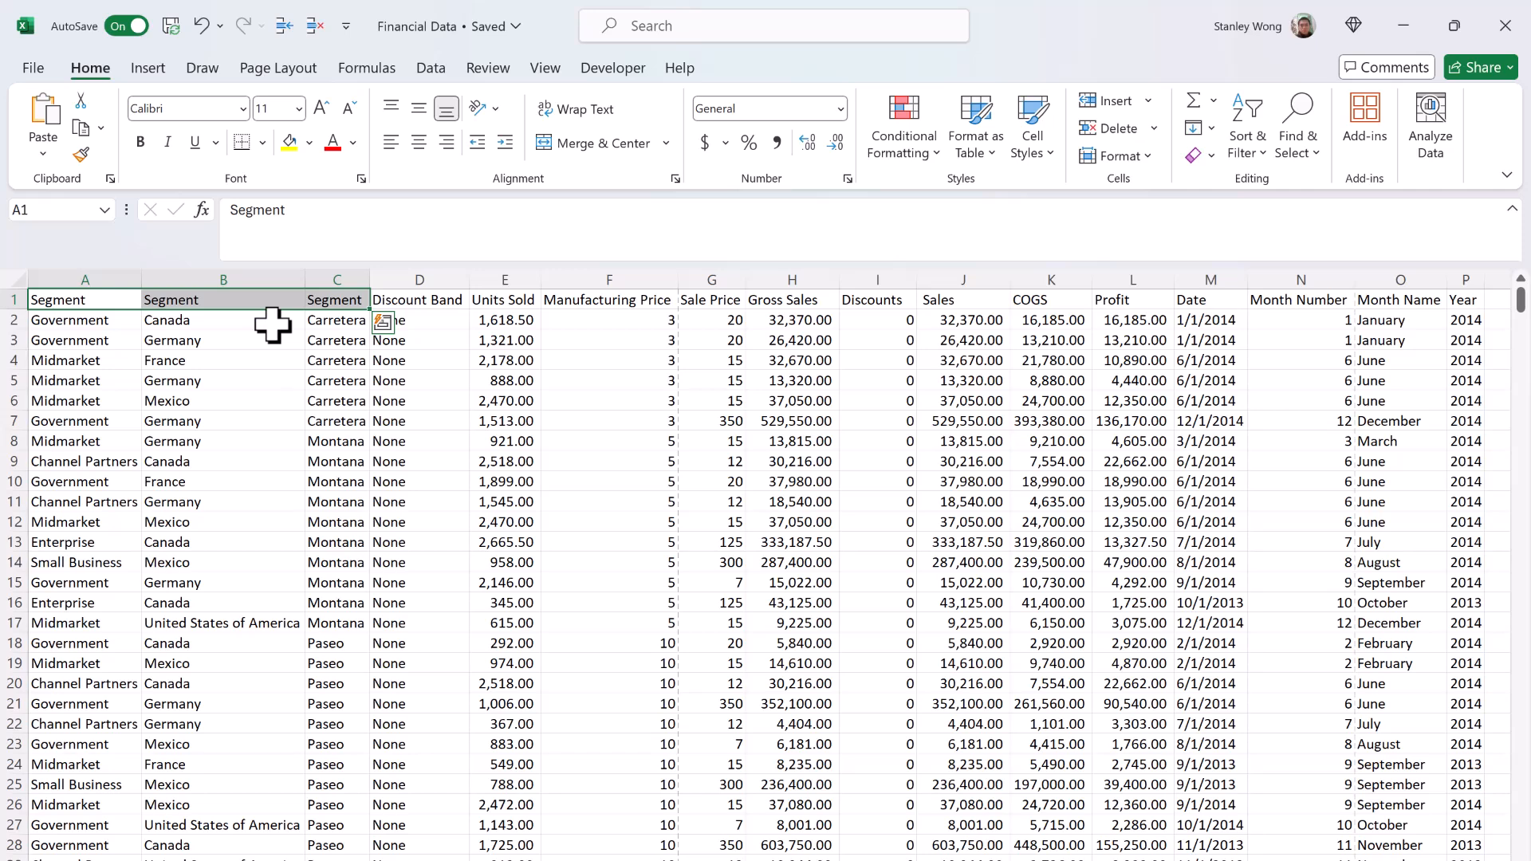
key(ctrl+z)
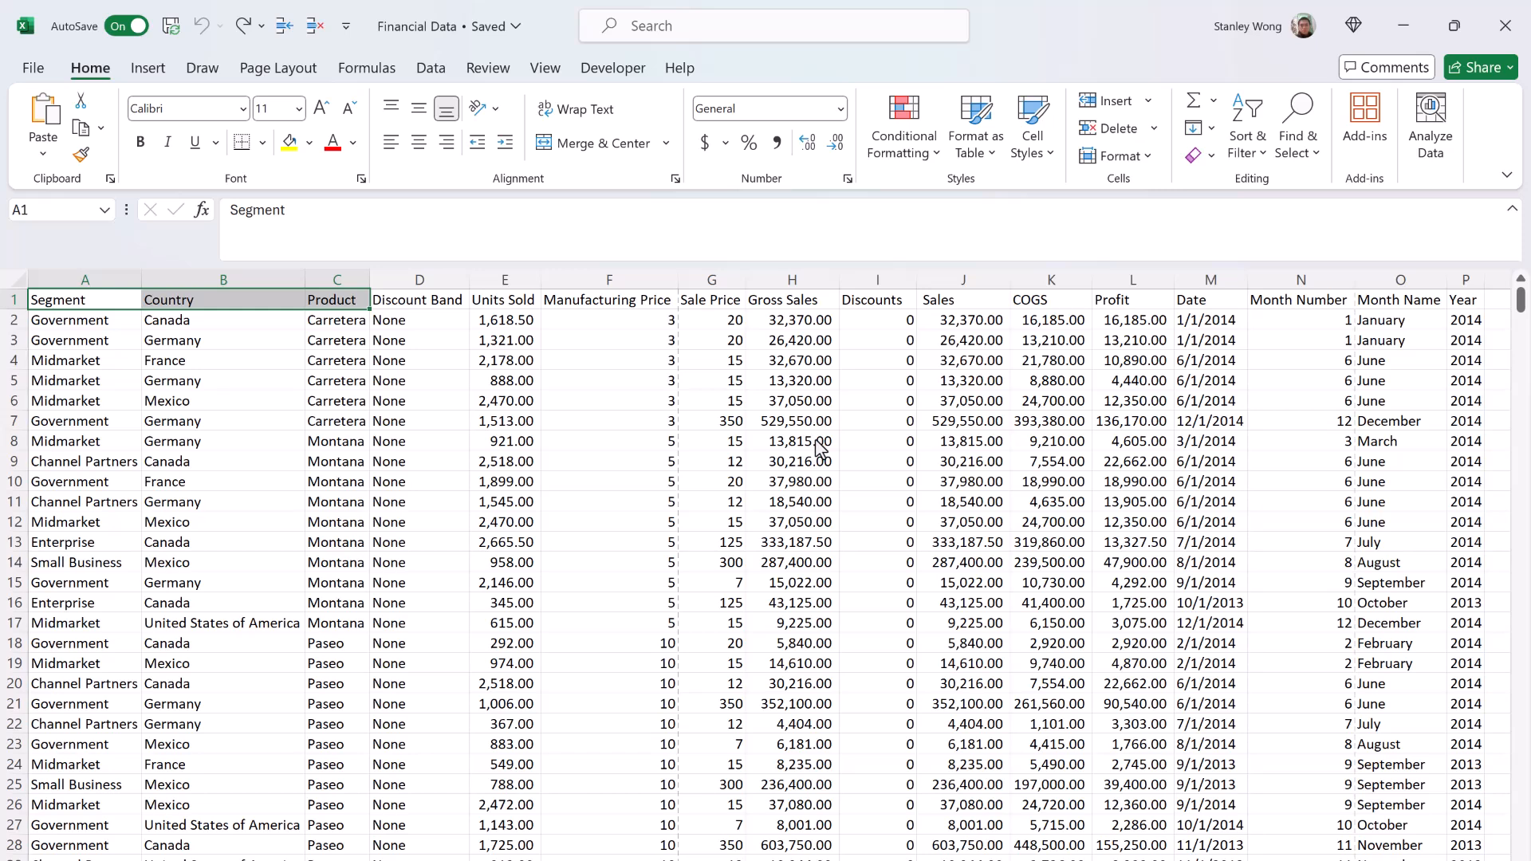
key(ctrl+y)
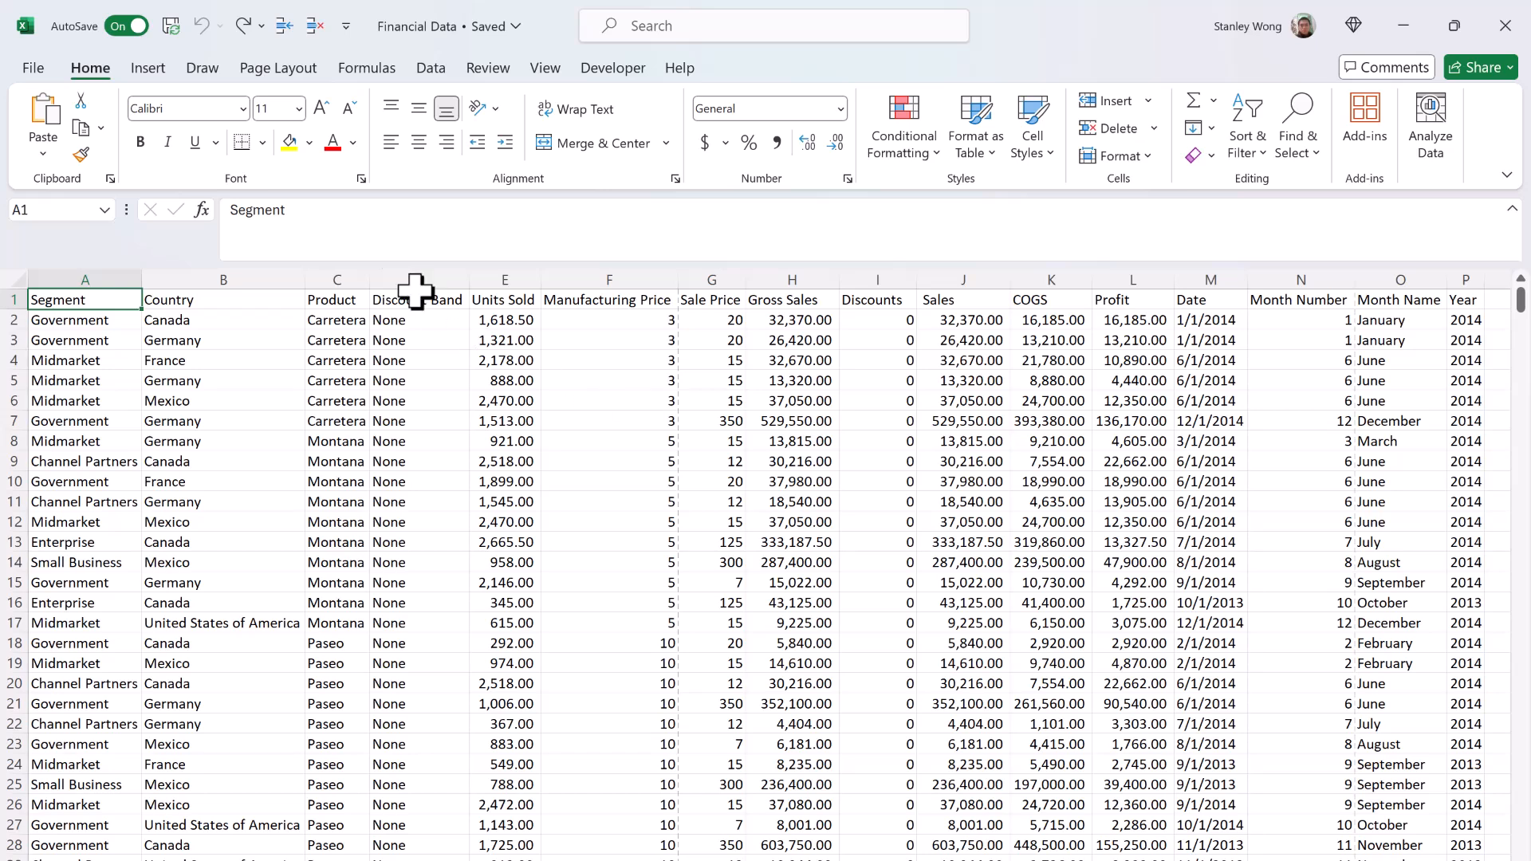
Step: Save the Financial Data workbook
click(179, 36)
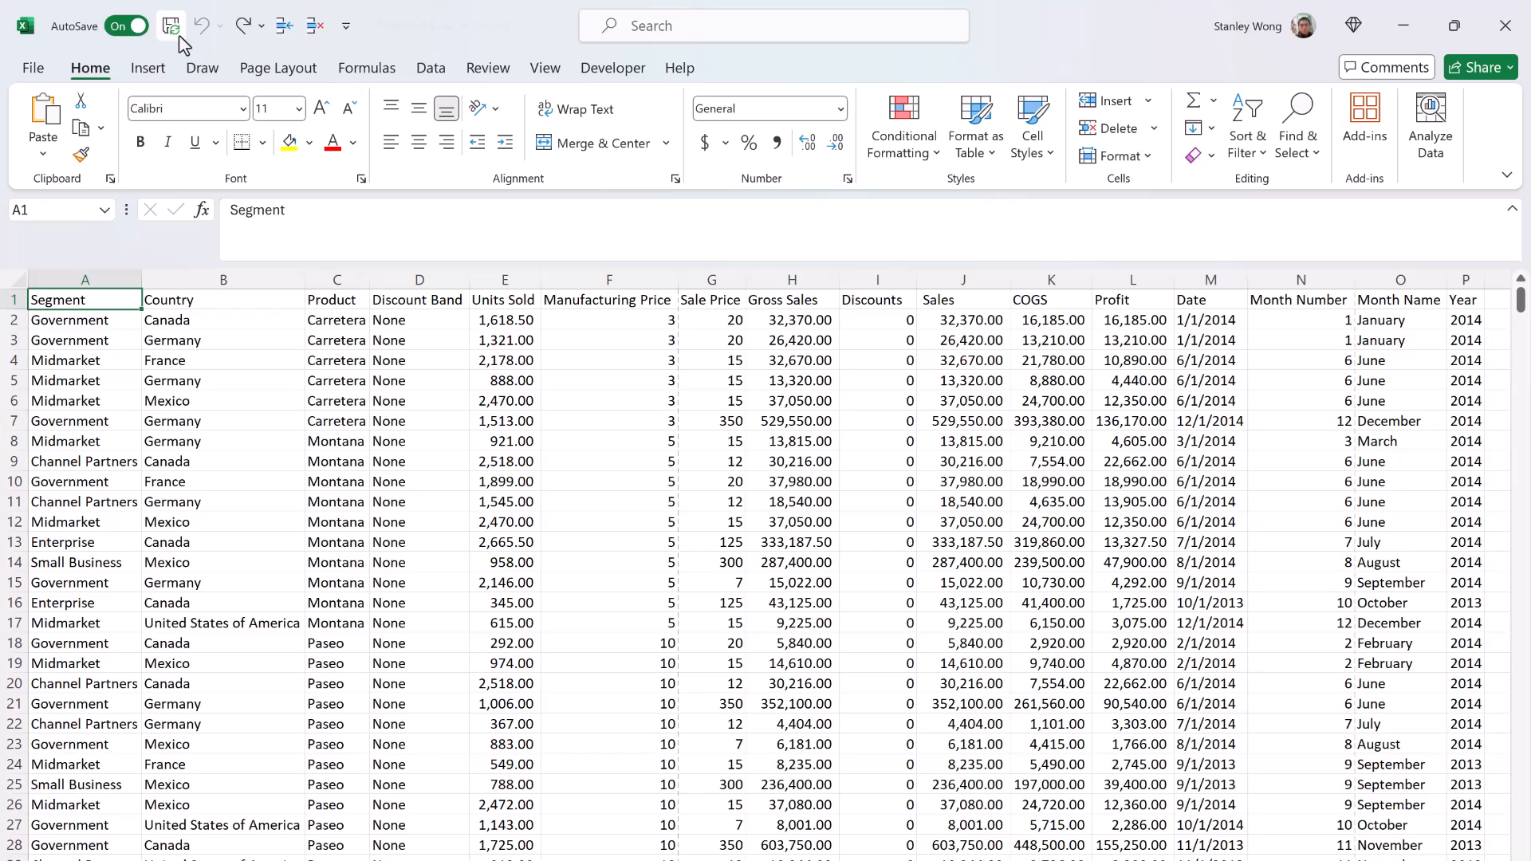
mouse_move(485, 48)
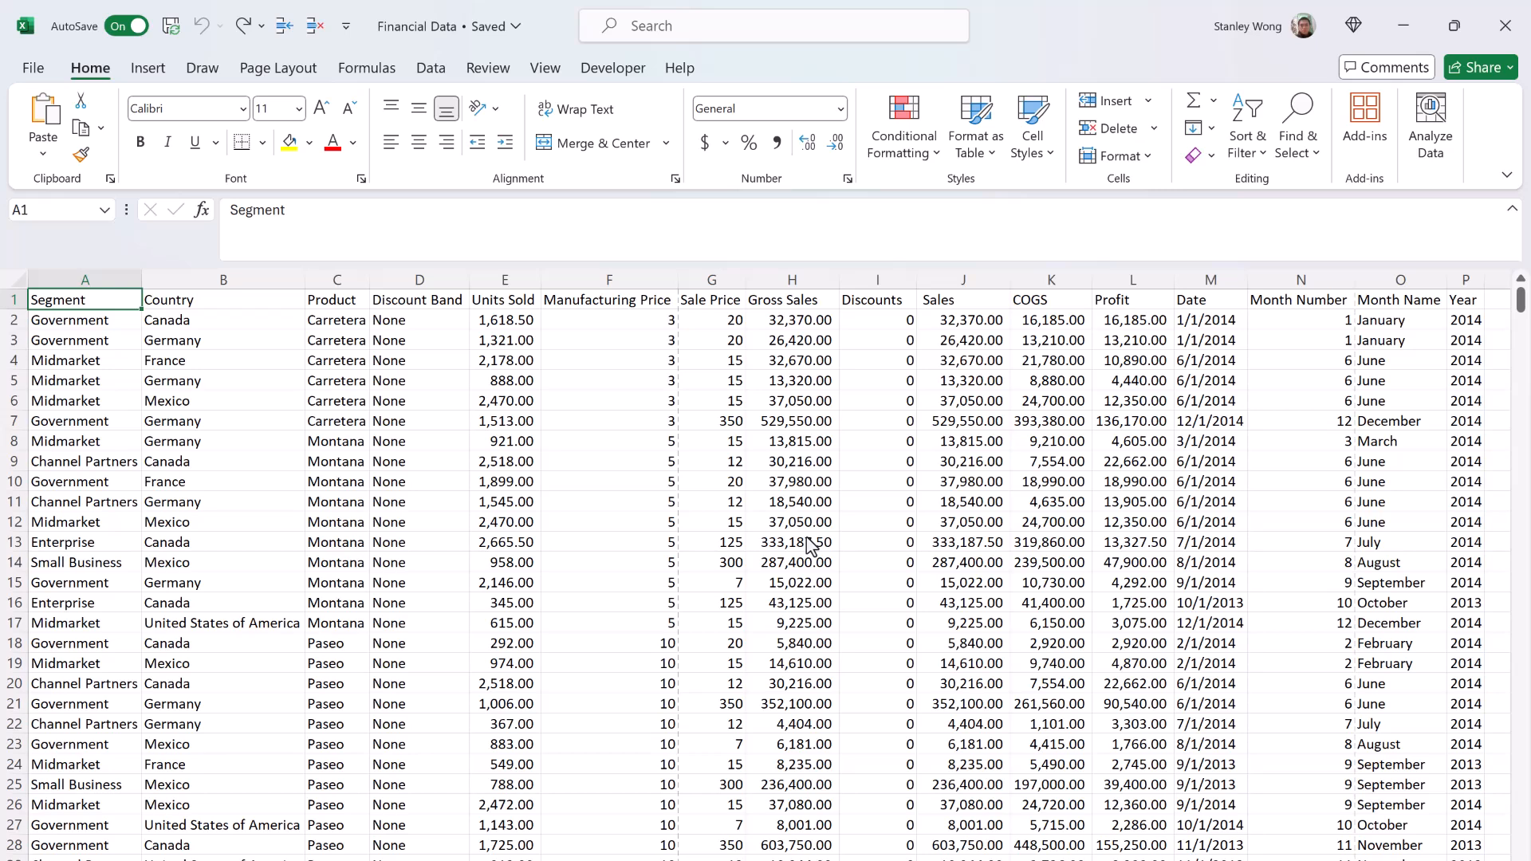
Step: Create a table with headers from the range A1:P701
key(ctrl+t)
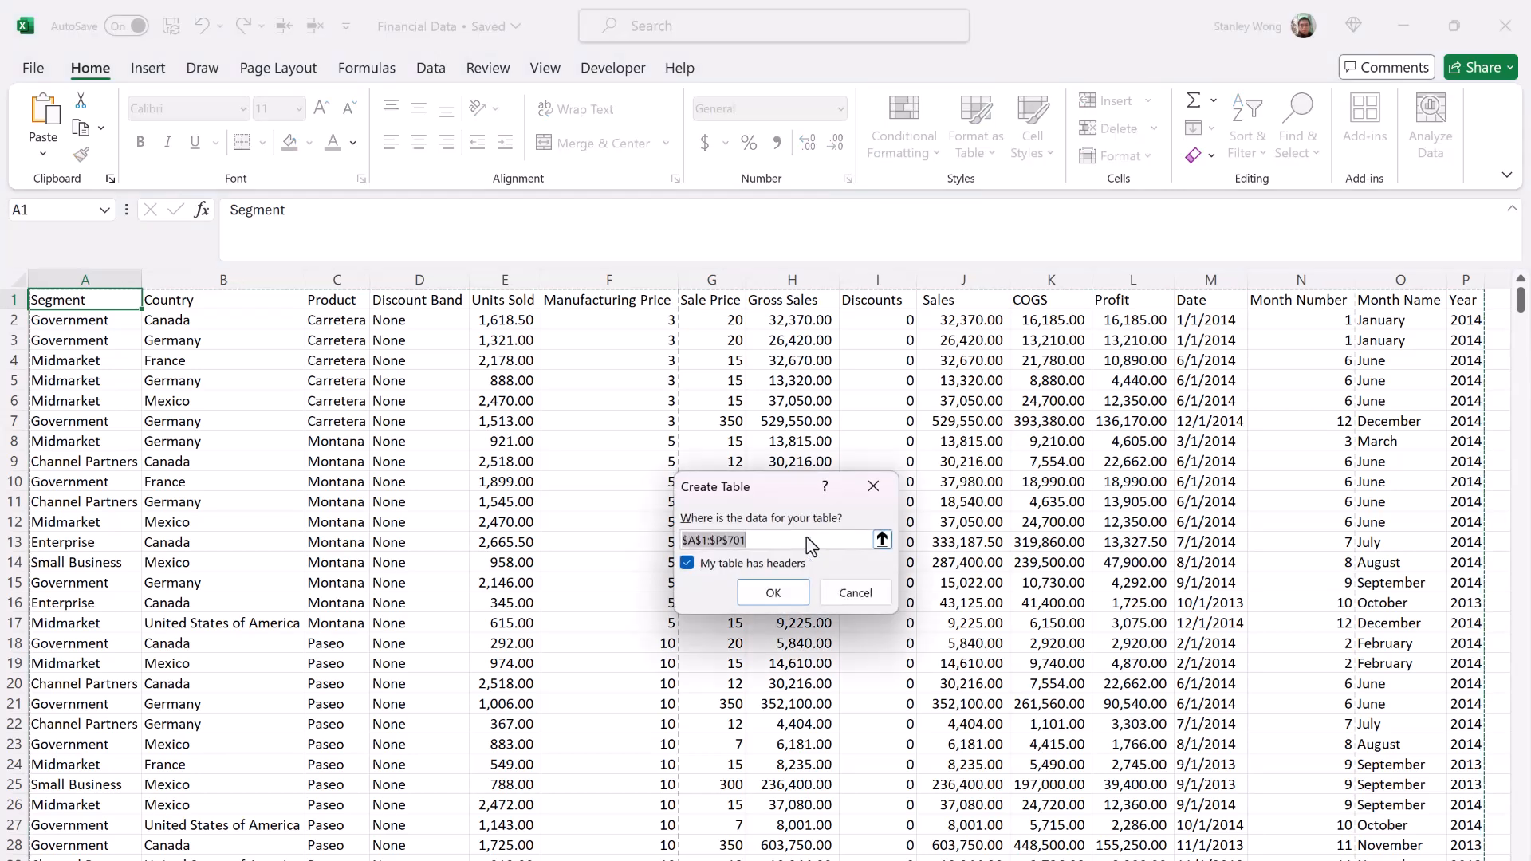
click(789, 596)
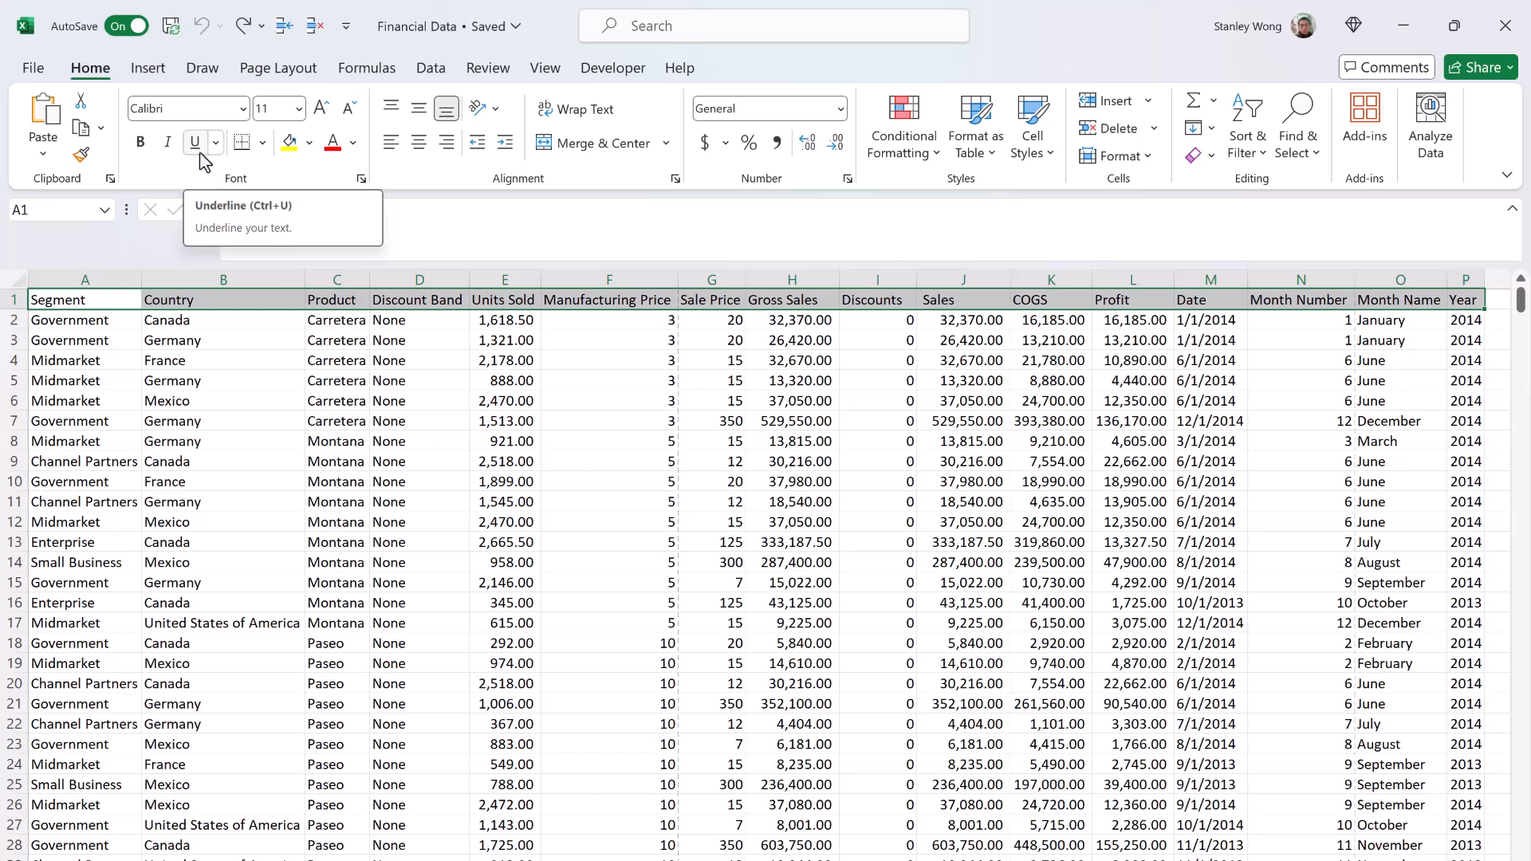
Step: Underline the header row A1:P1, undo the underline, and apply it again
click(201, 159)
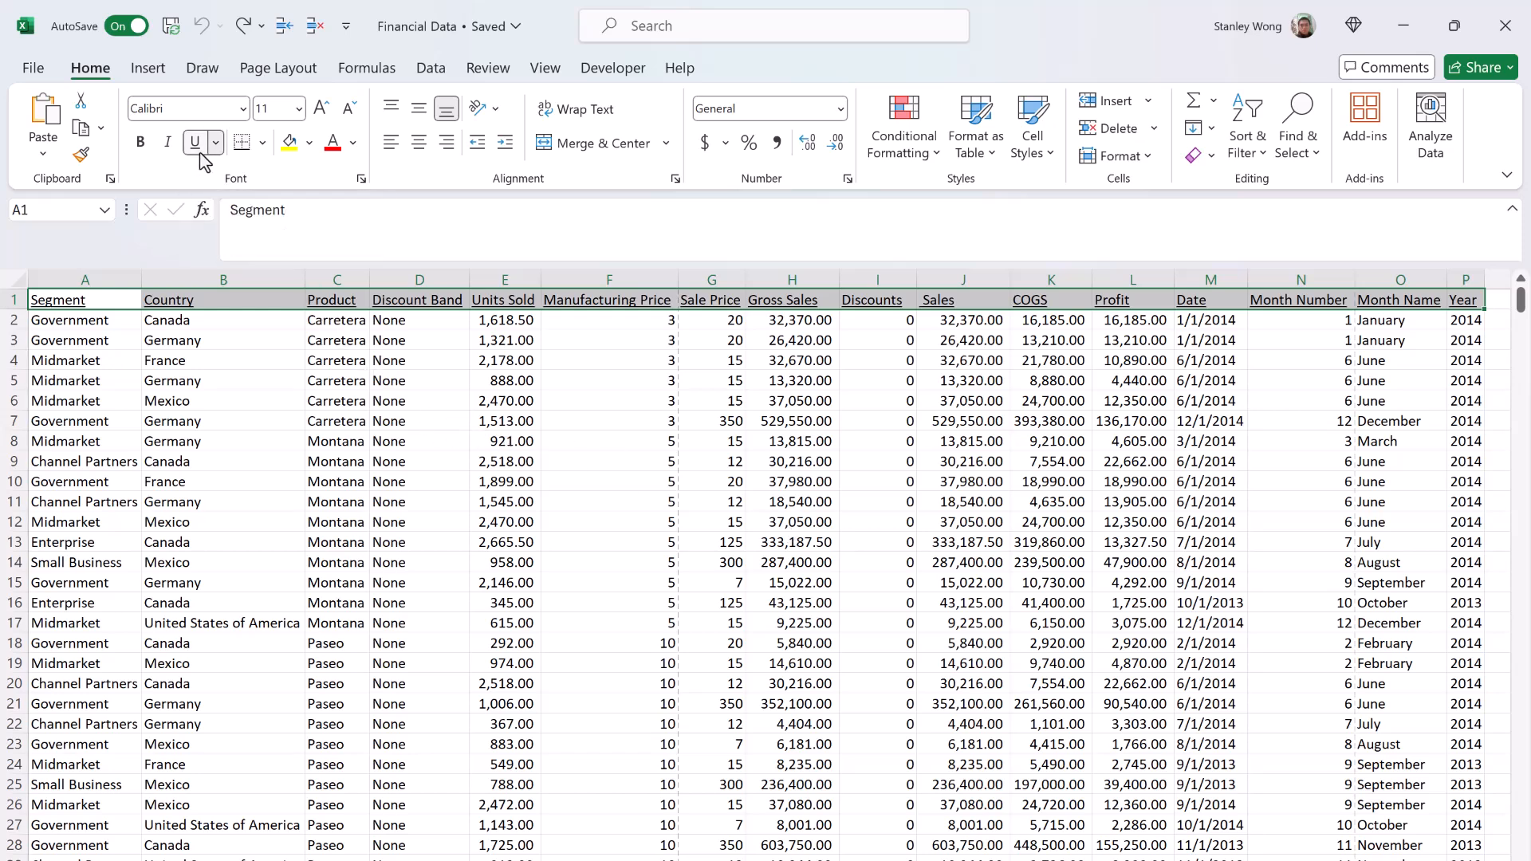
key(ctrl+z)
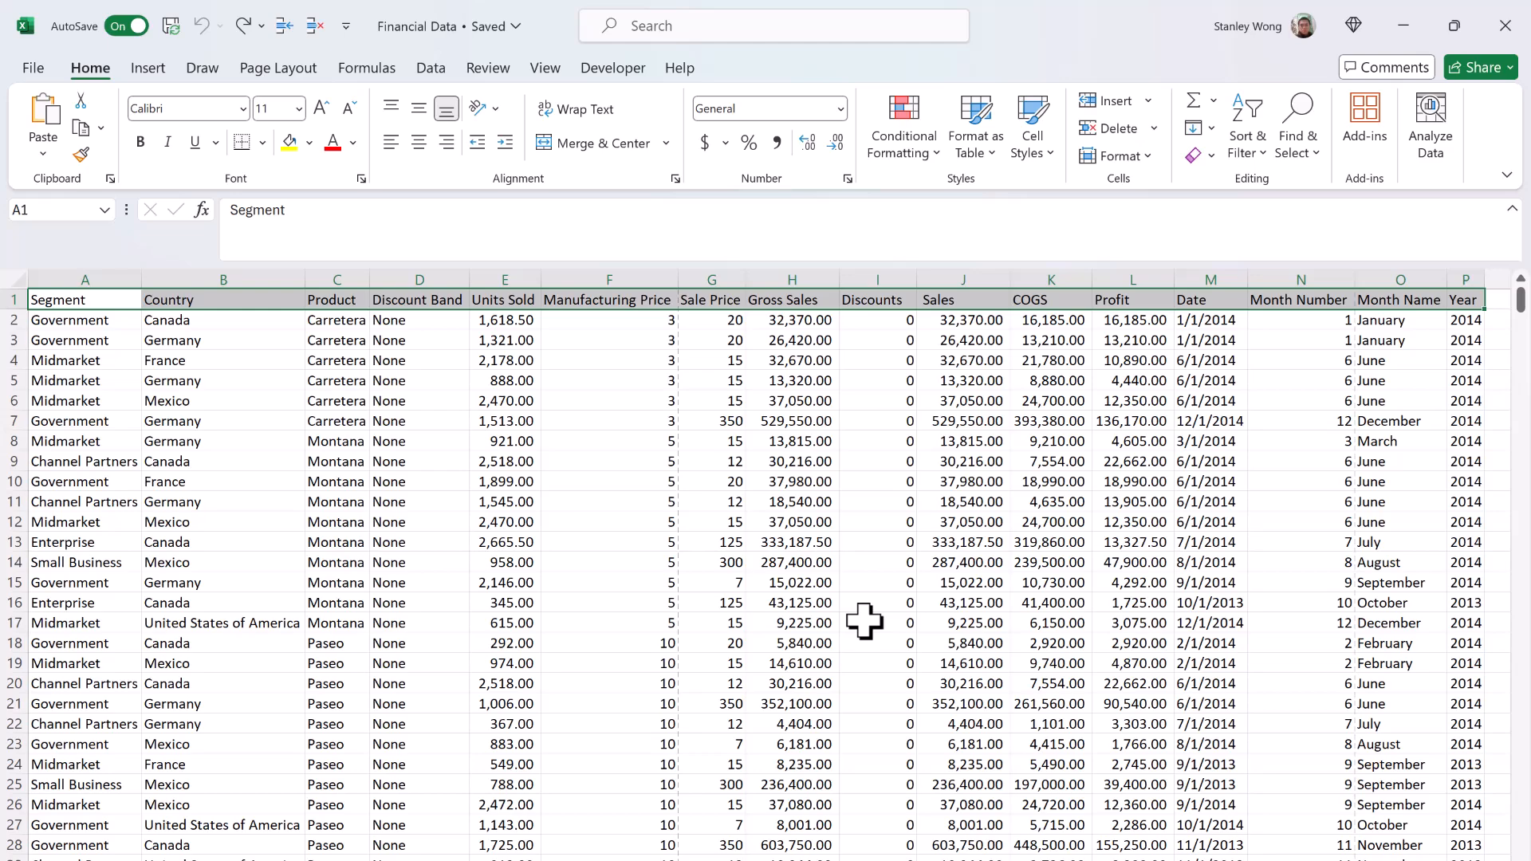
key(ctrl+y)
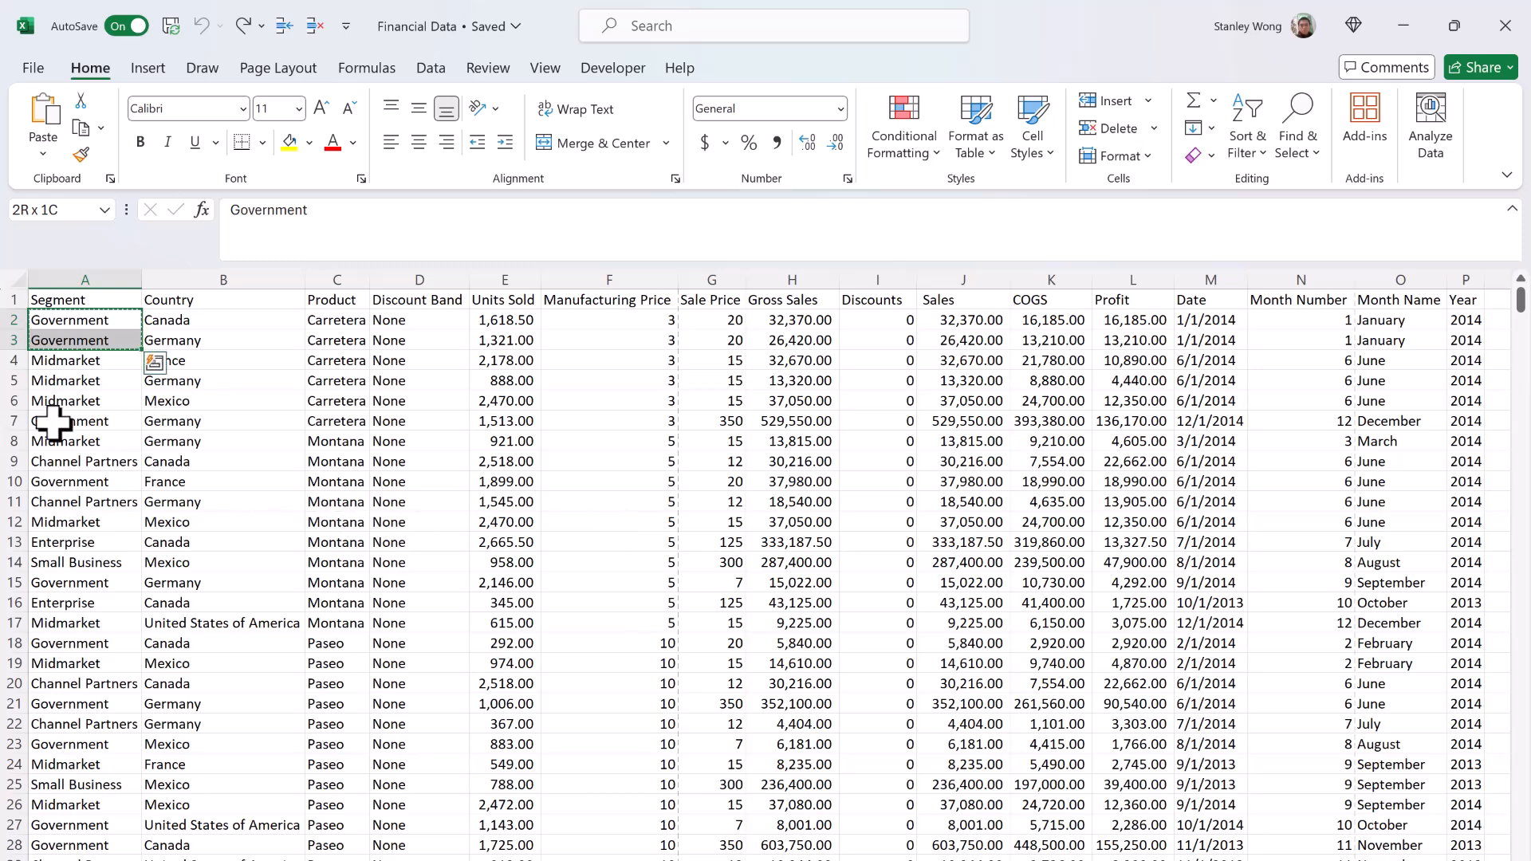
Step: Paste the copied cells A2:A3 at A7, A10 and A15, and undo all three pastes
click(80, 416)
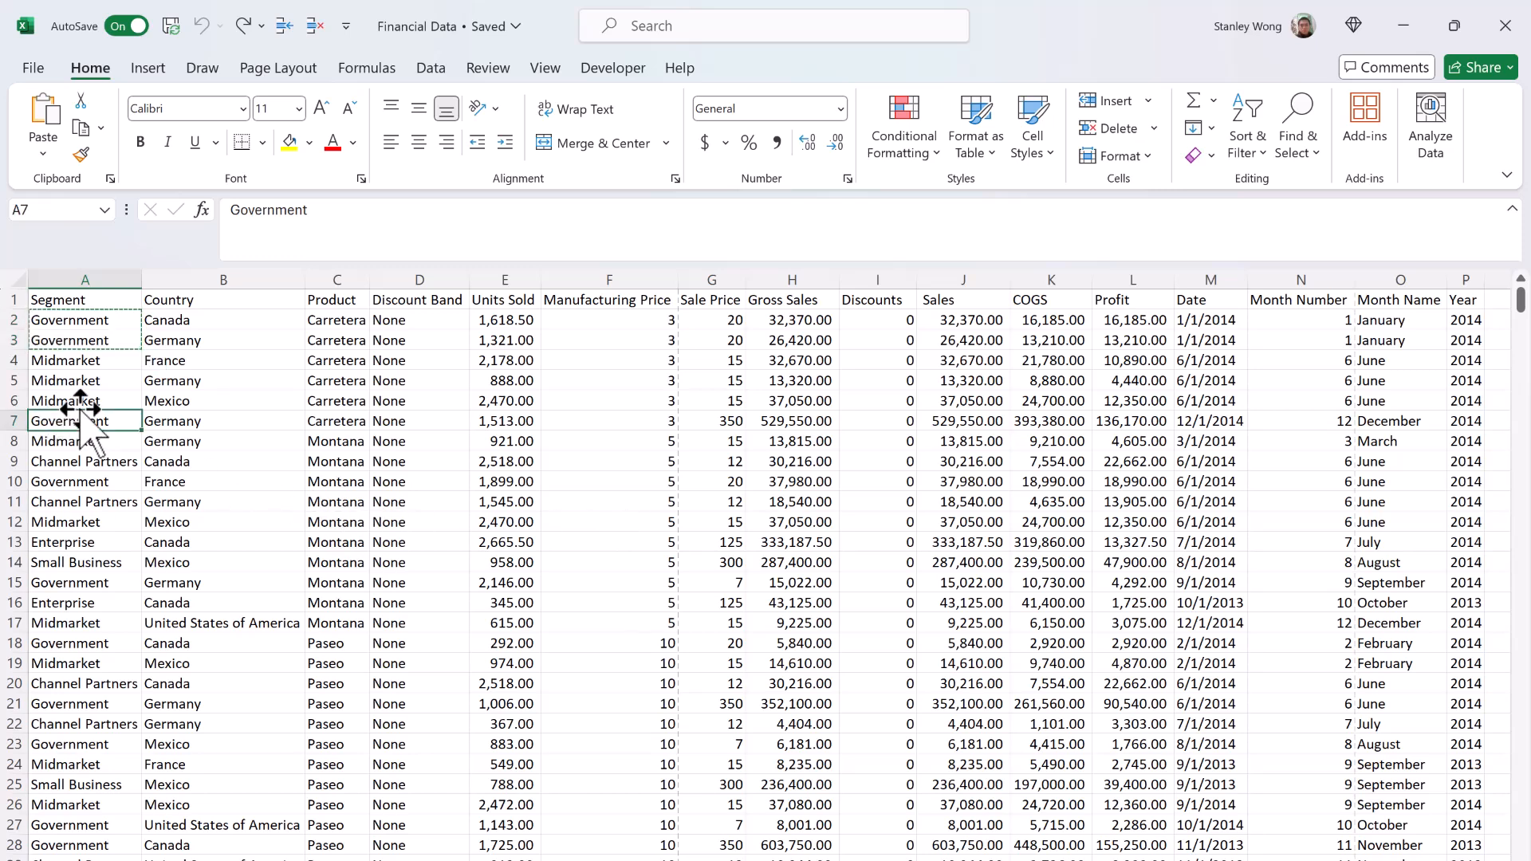
click(64, 121)
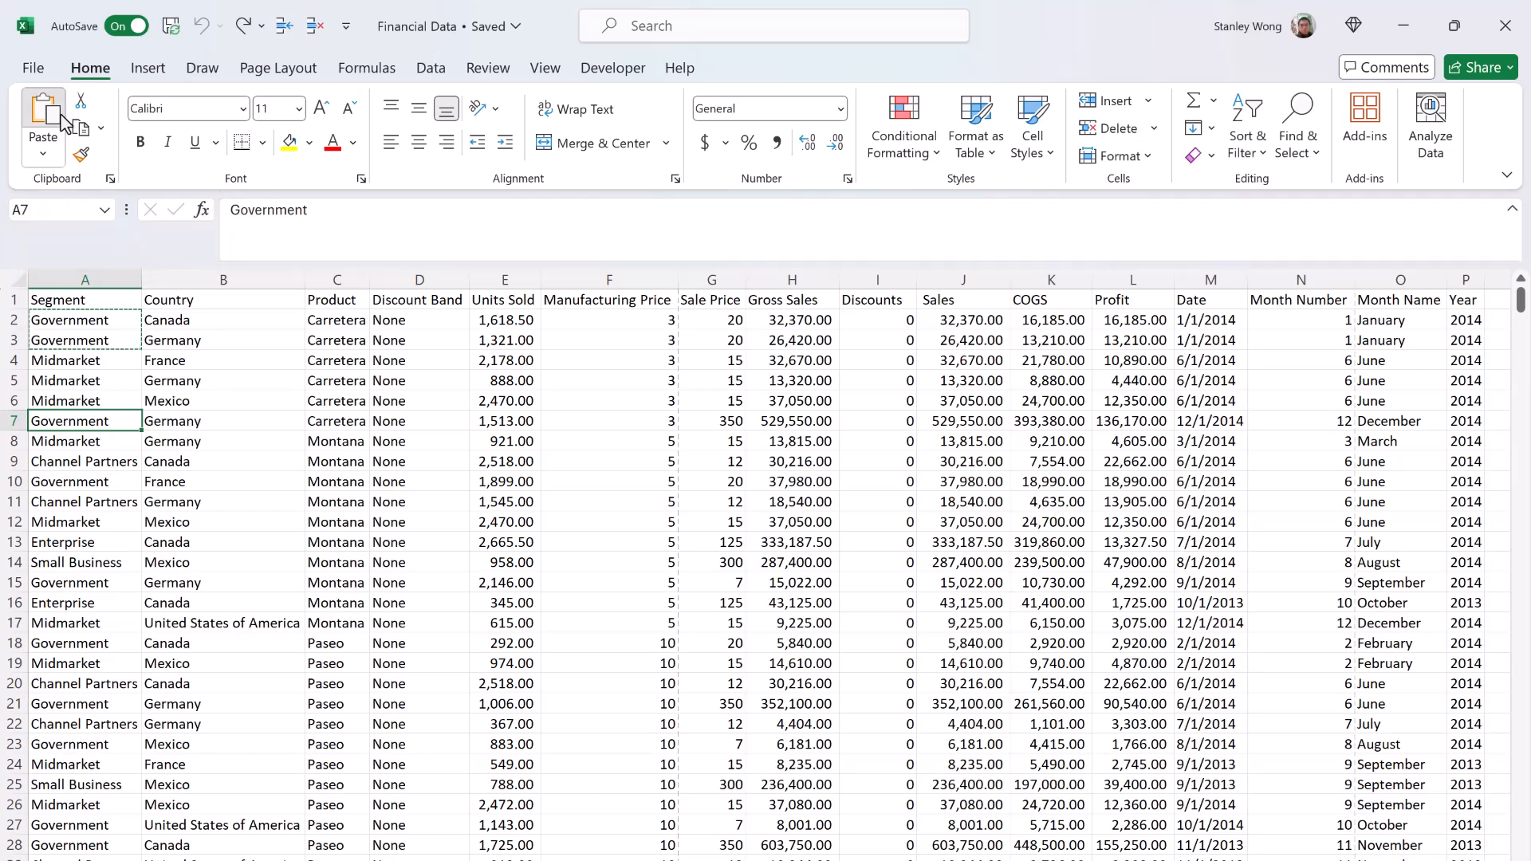
click(65, 485)
click(48, 113)
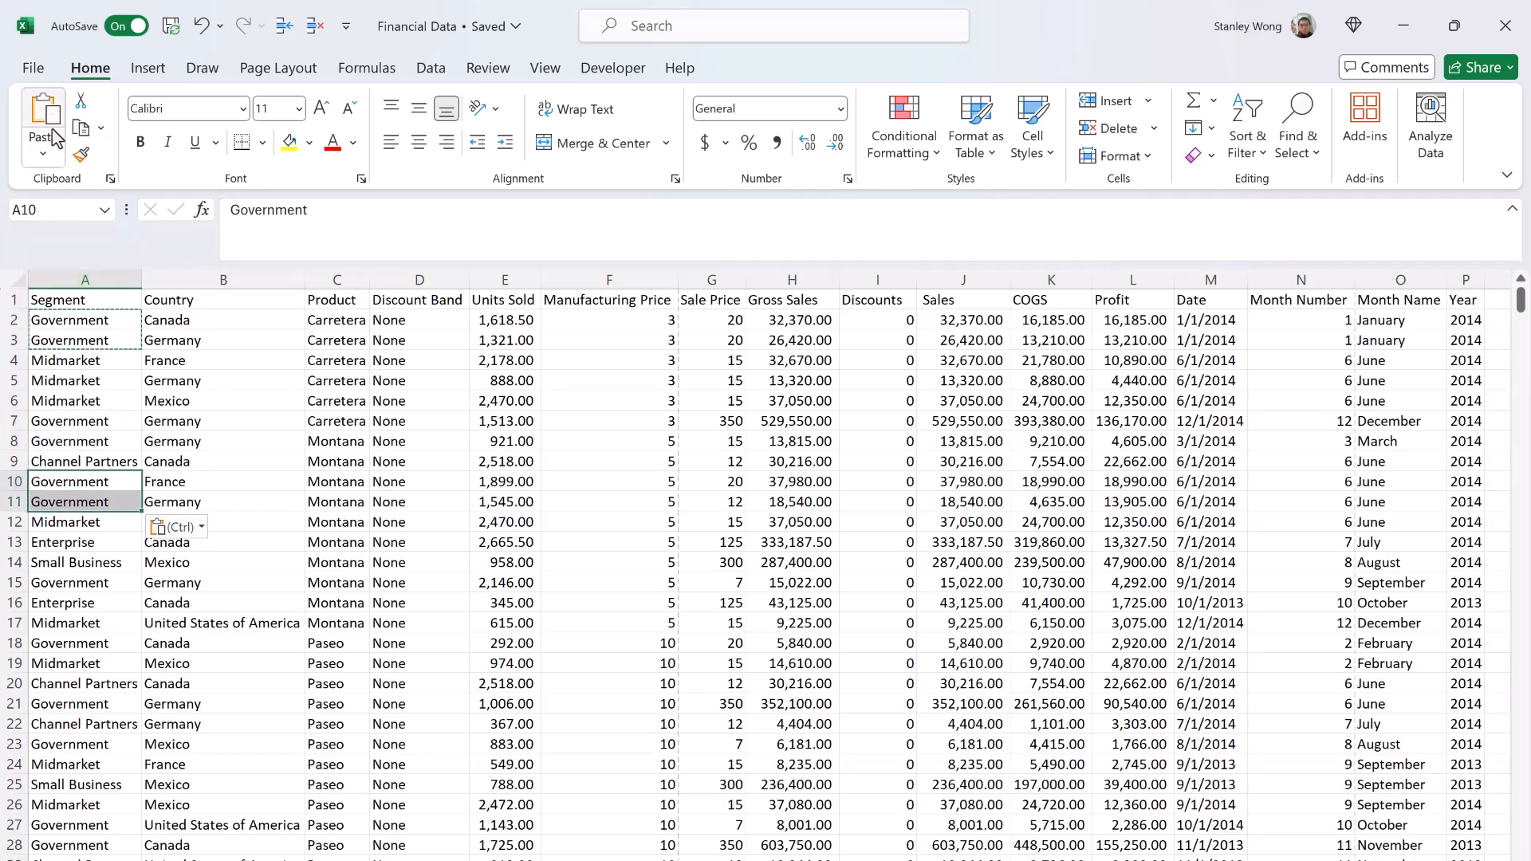
click(70, 585)
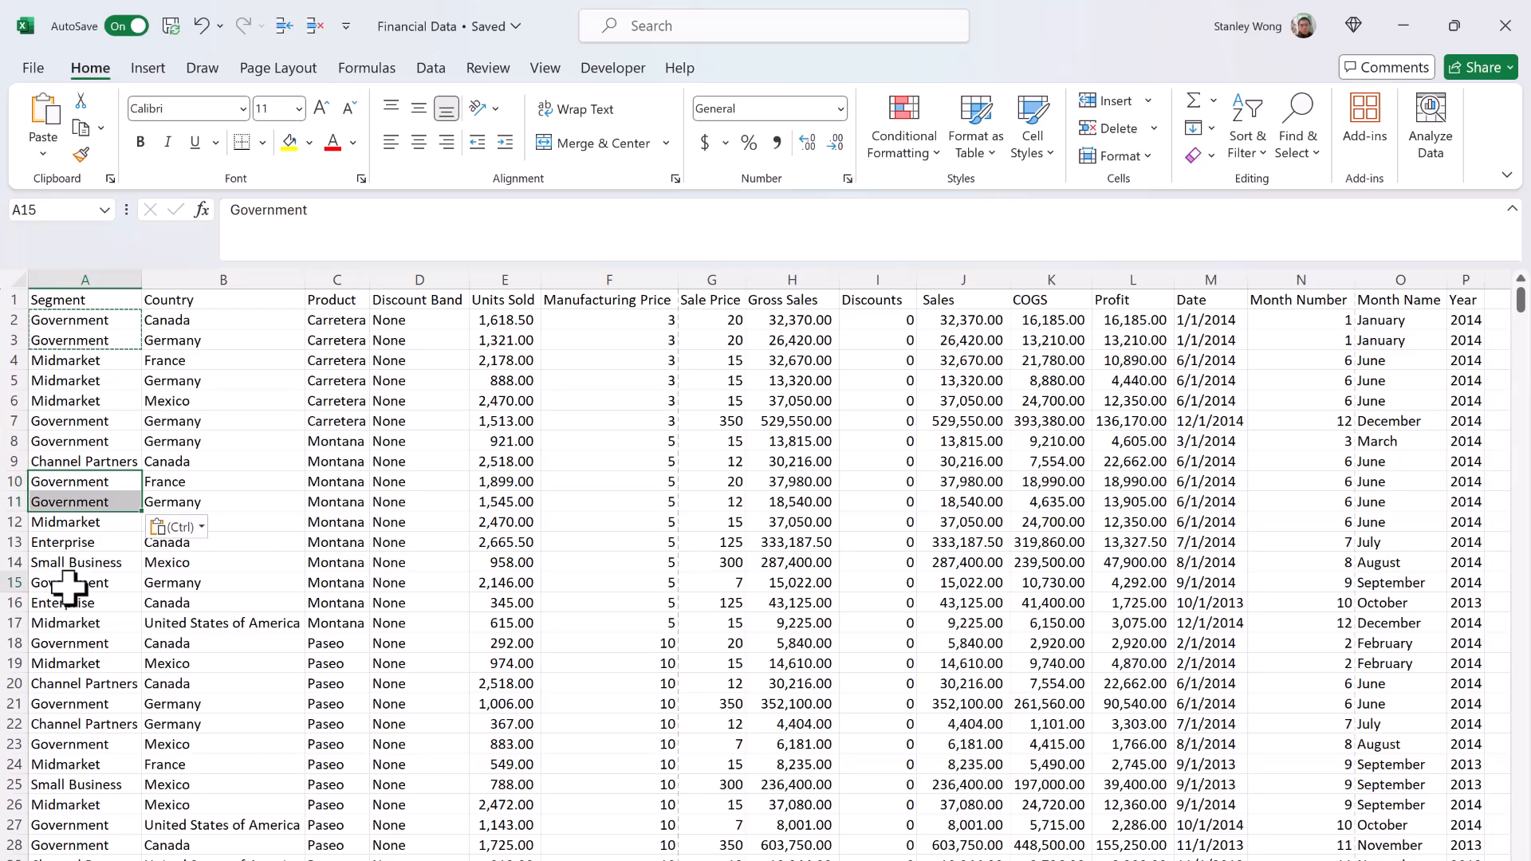
click(50, 118)
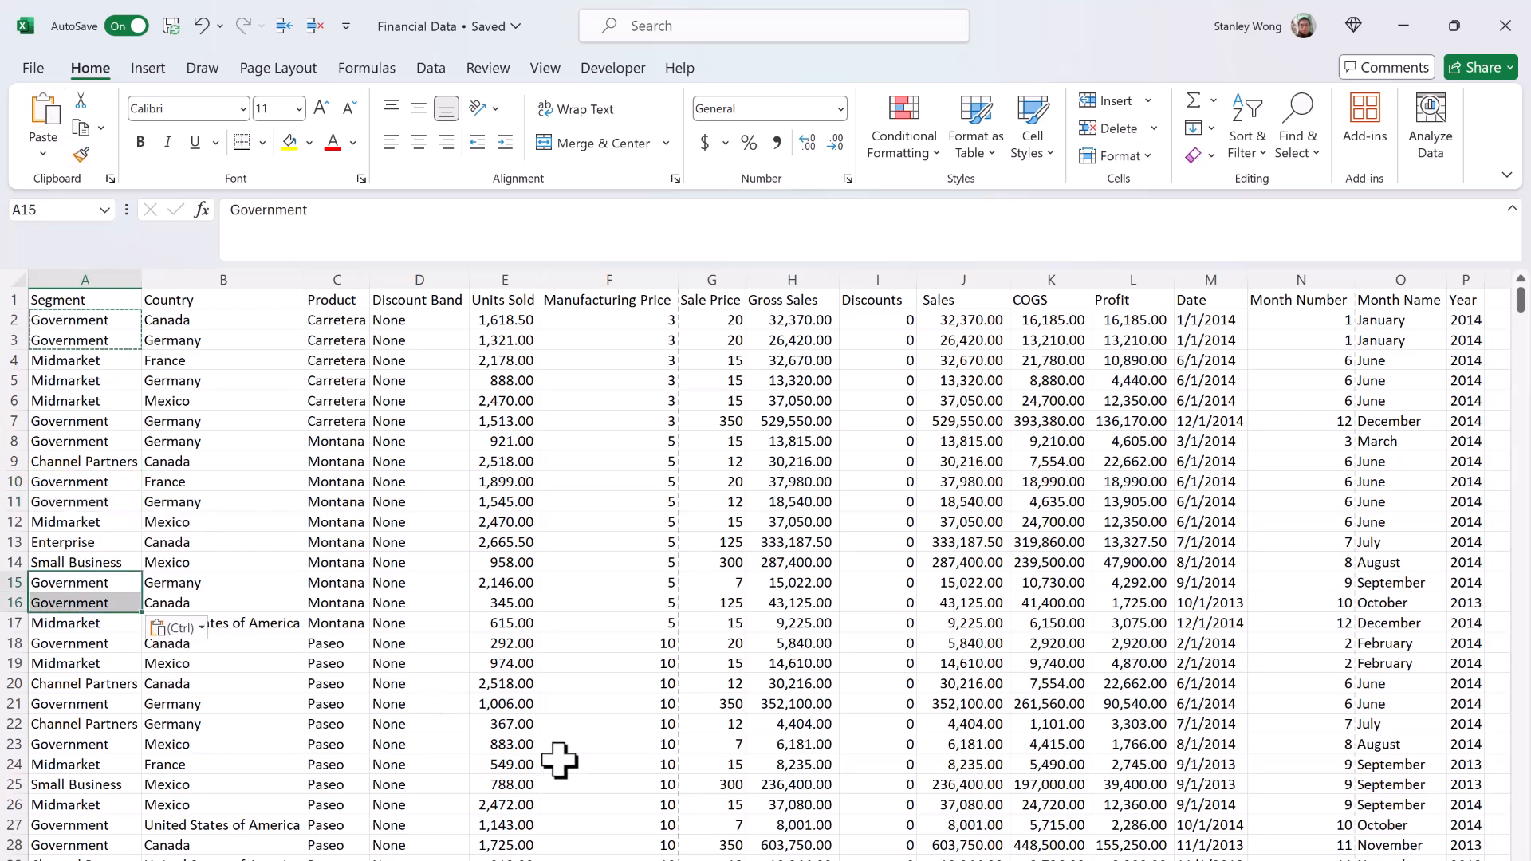
key(ctrl+z)
key(ctrl+z)
key(ctrl+z)
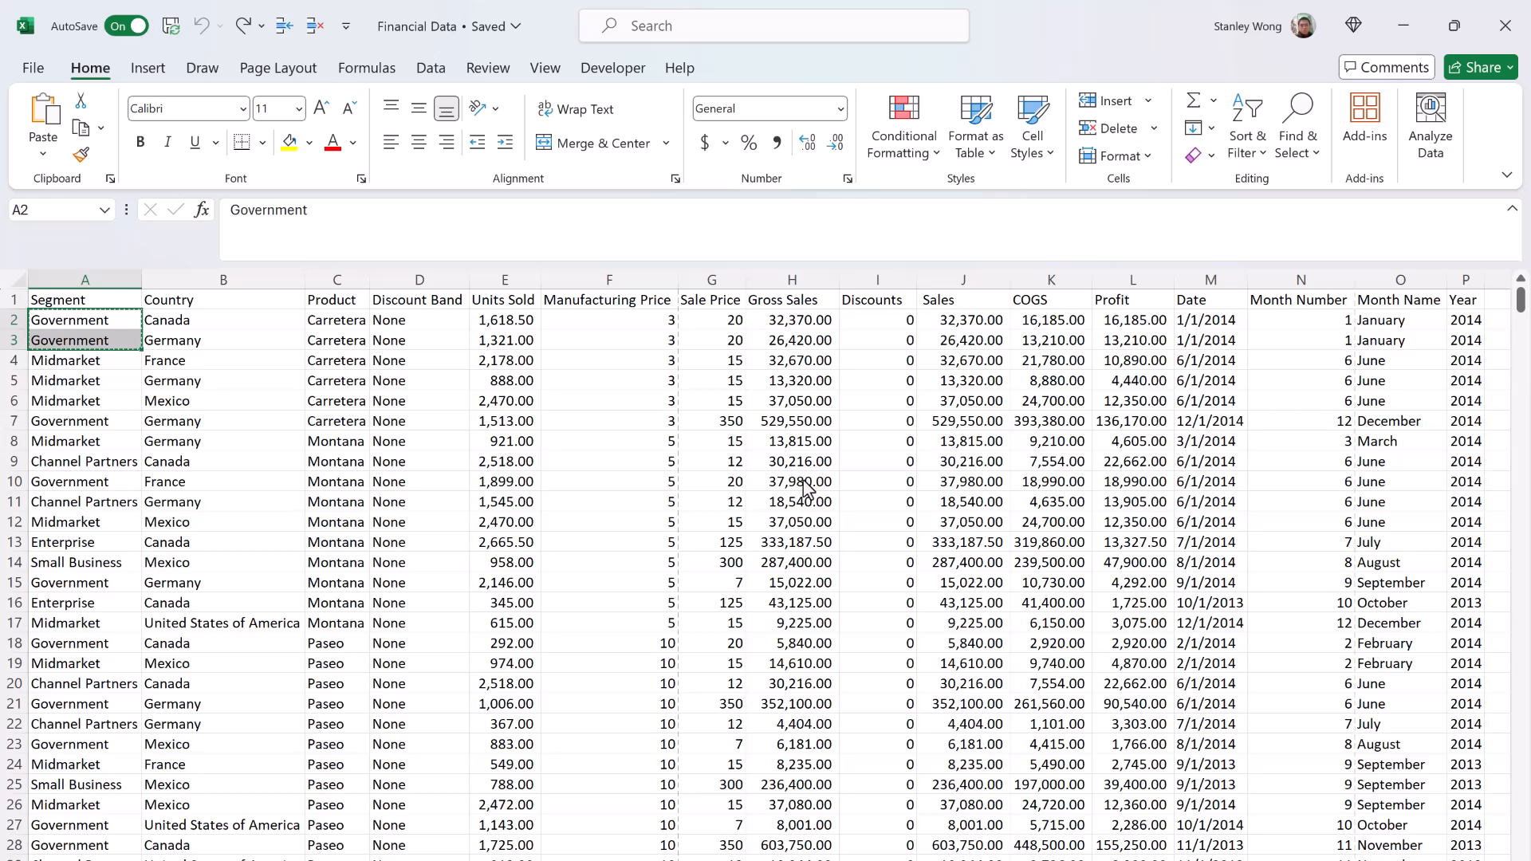
Step: Paste the copied Government cells from A2:A3 once more at A7, A10 and A15
click(112, 422)
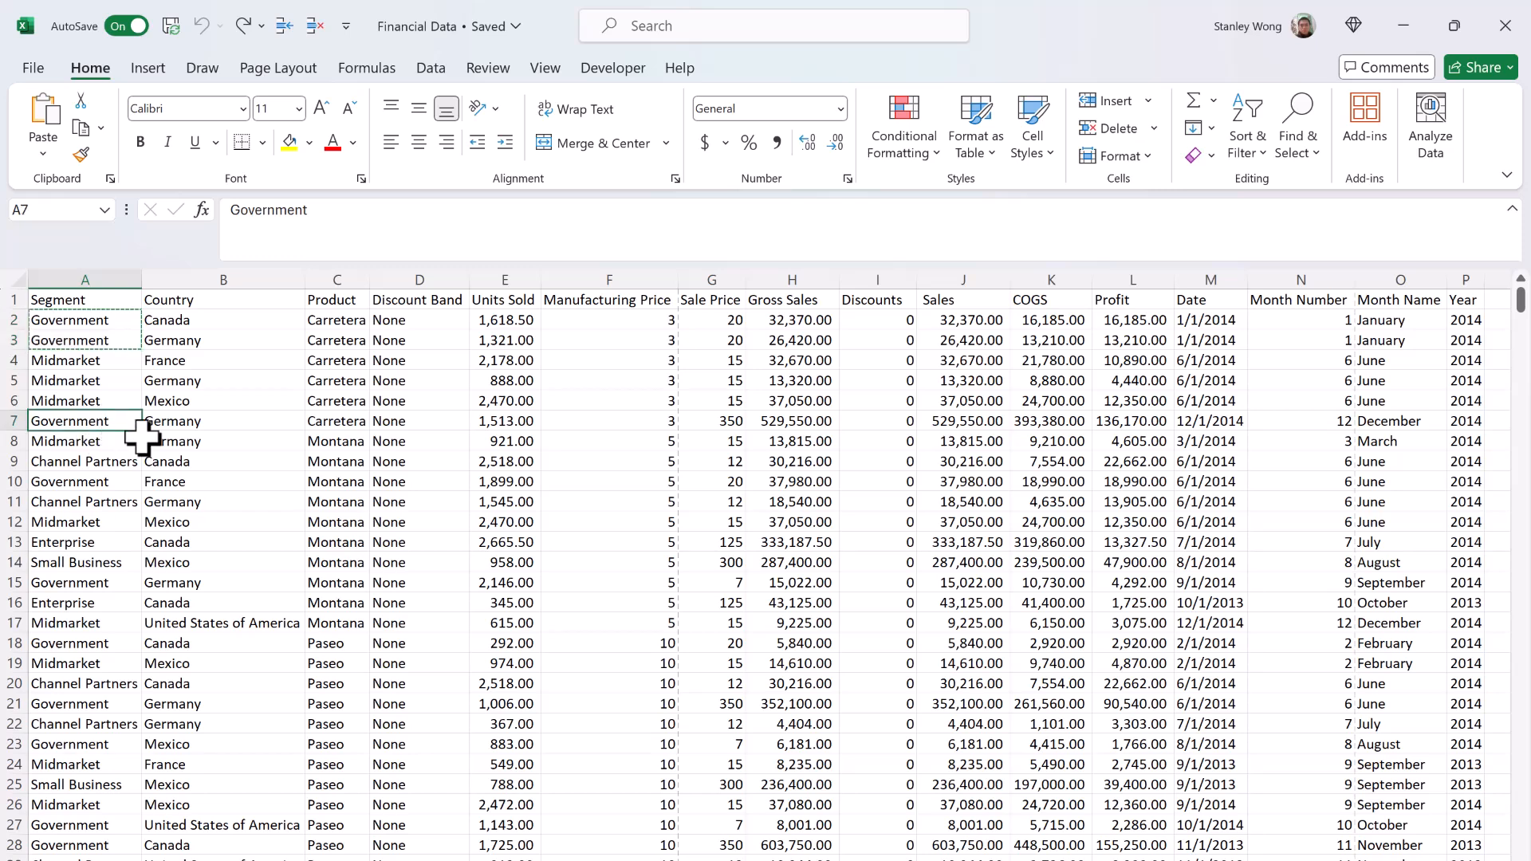
key(ctrl+v)
click(104, 481)
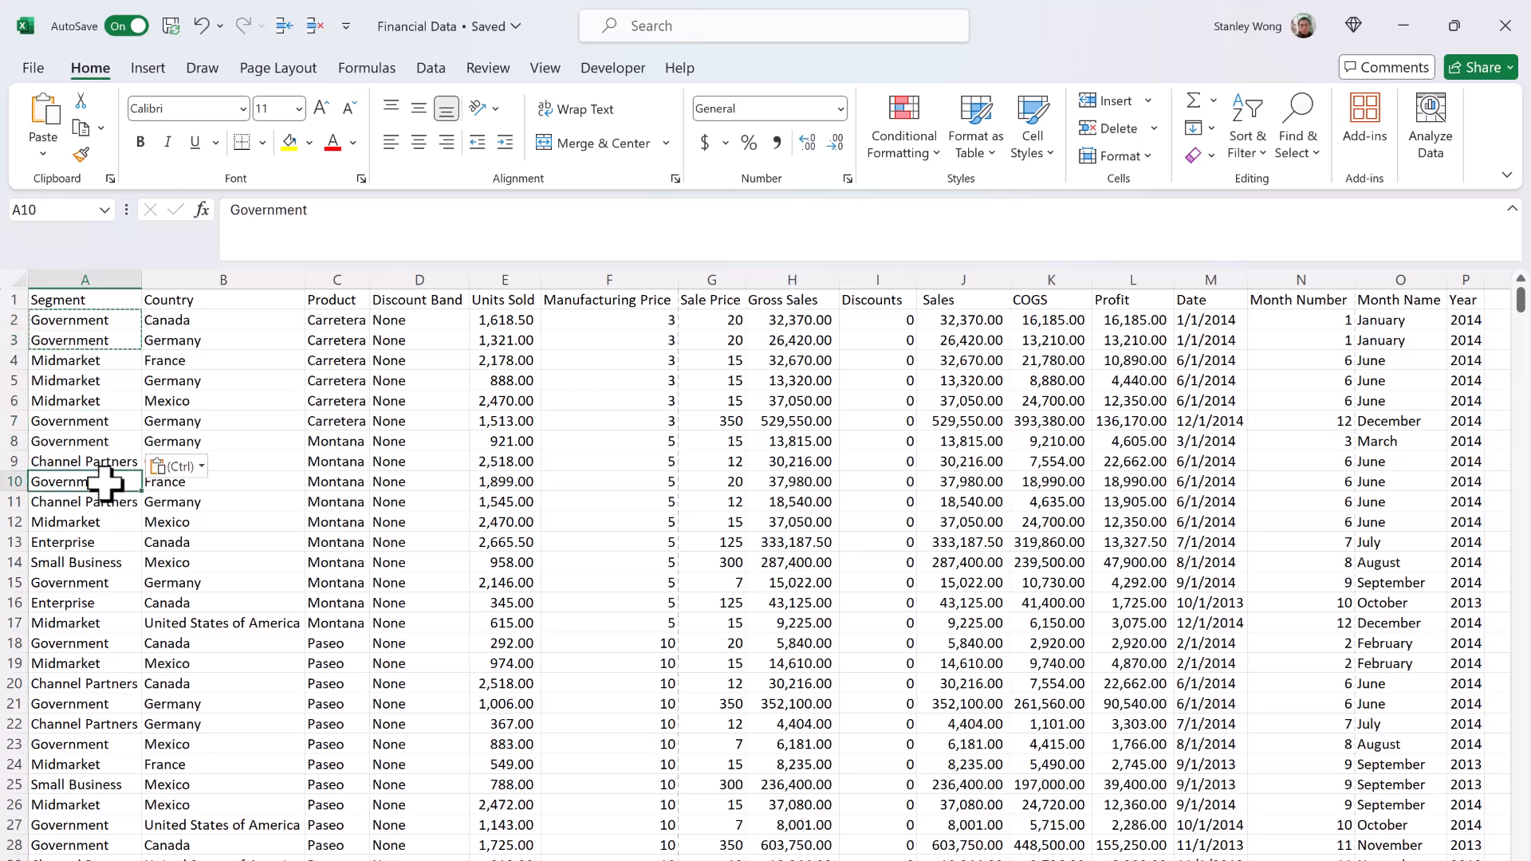
key(ctrl+v)
click(77, 582)
key(ctrl+v)
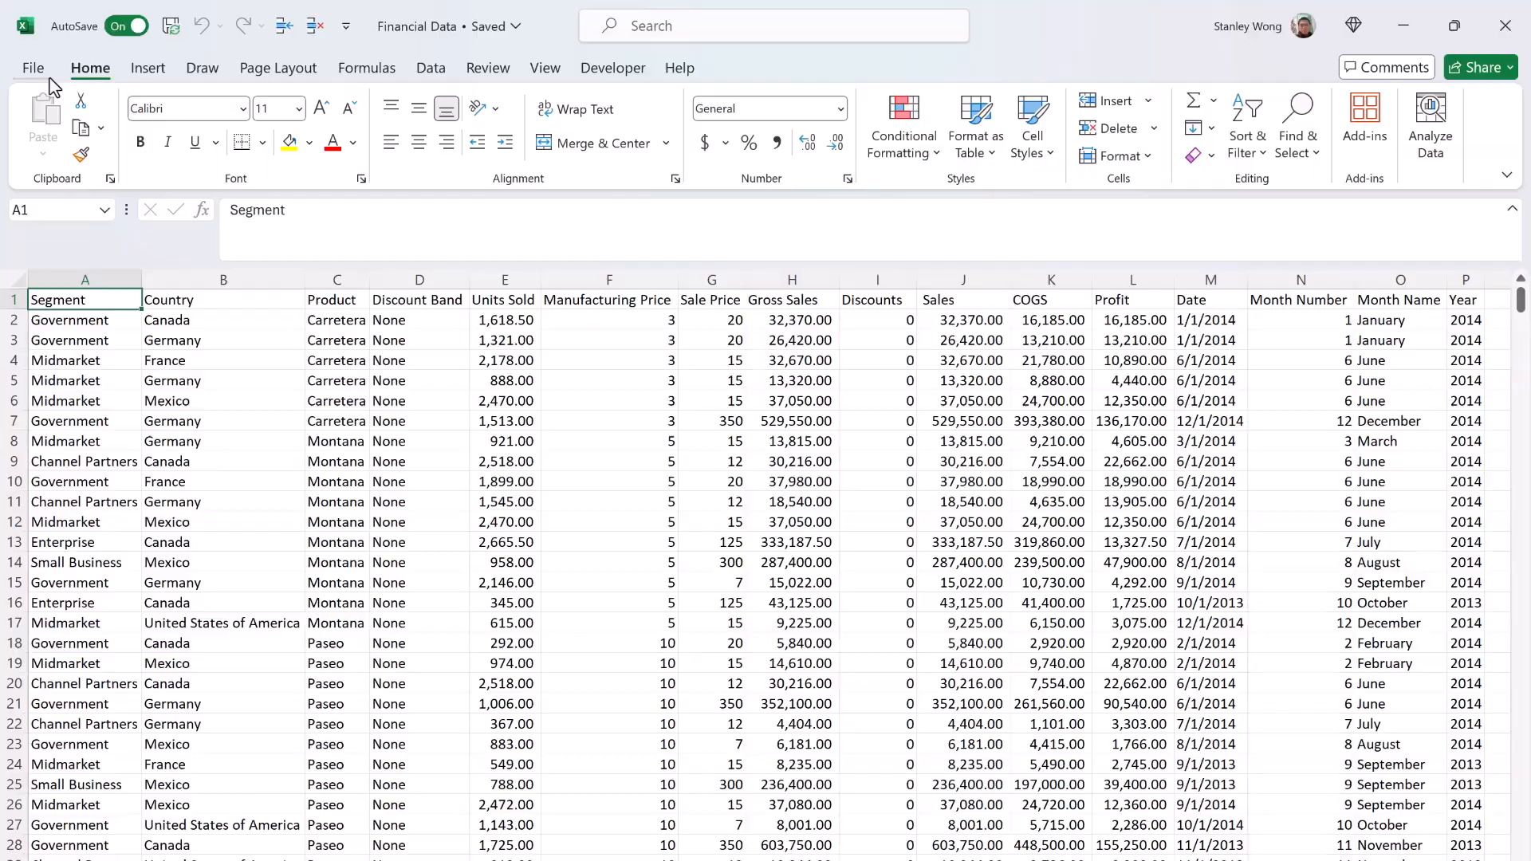
Step: Close the Financial Data workbook
click(50, 78)
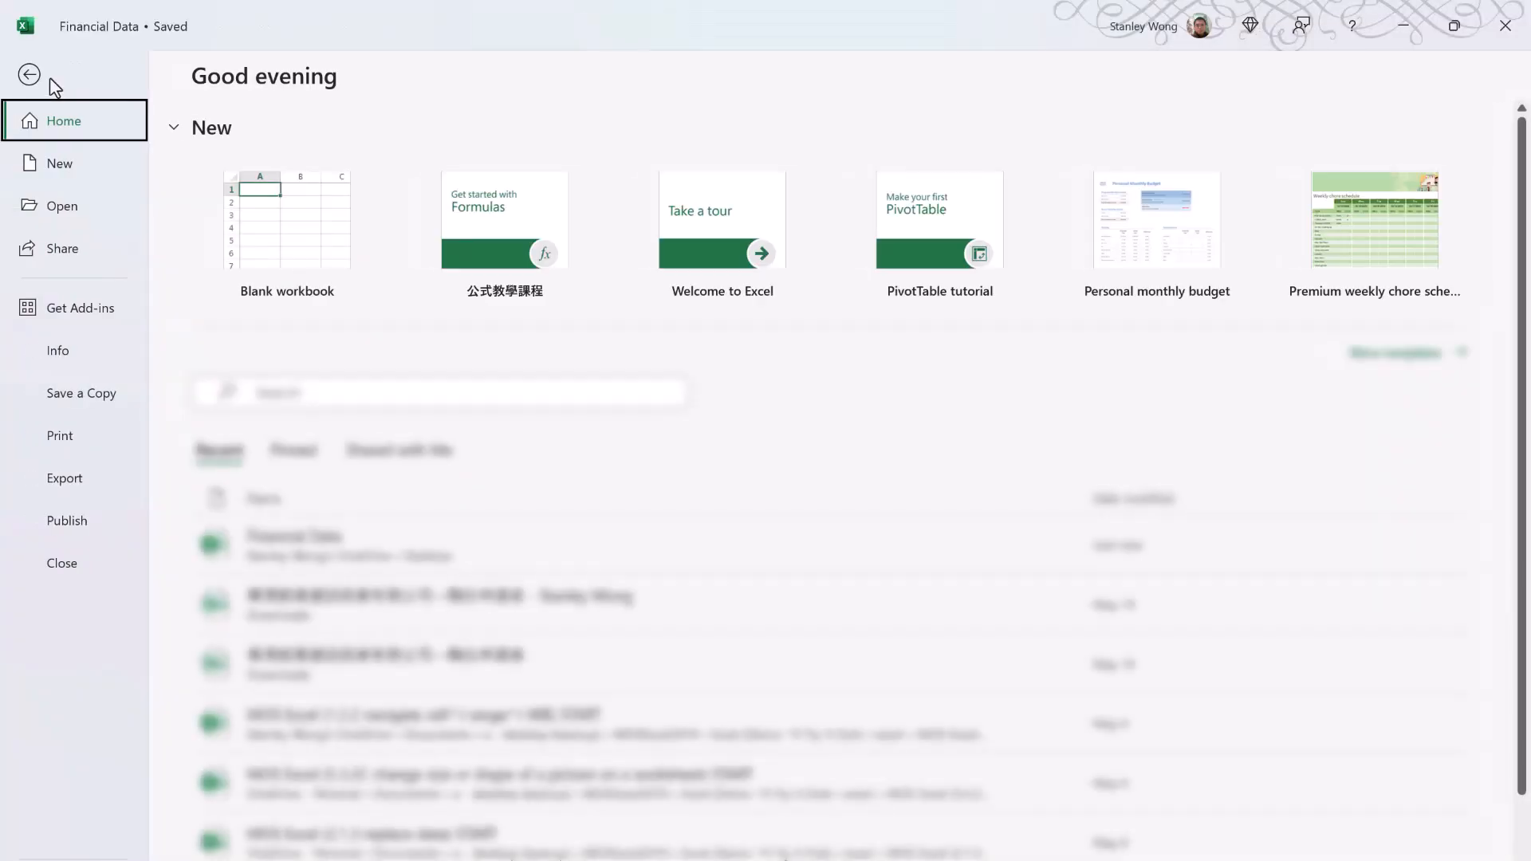
click(84, 564)
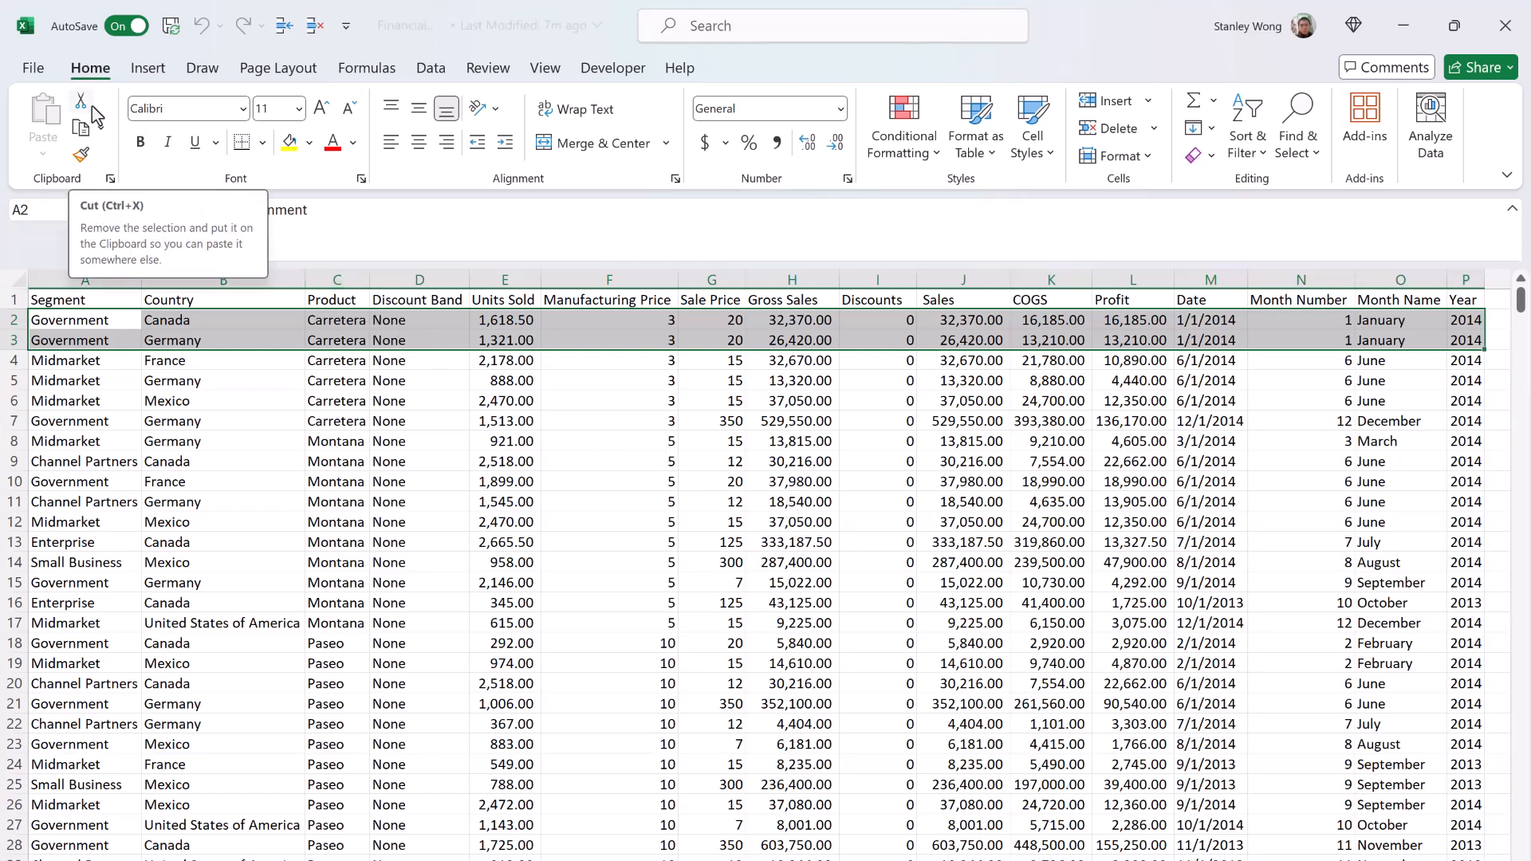
Step: Cut the range A2:P3, paste it at A4, and undo the paste
click(92, 106)
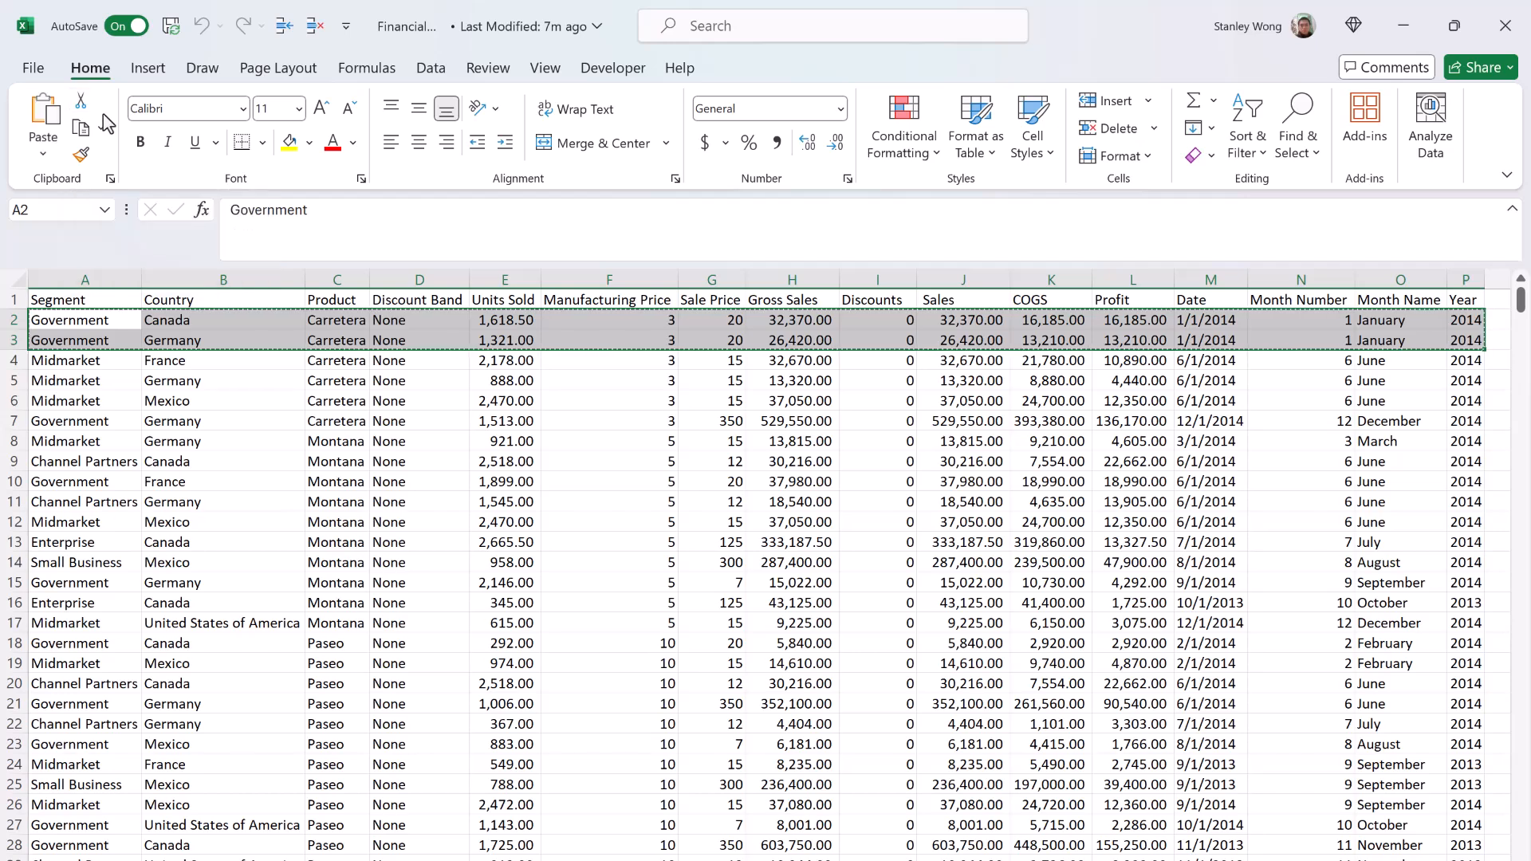
click(98, 362)
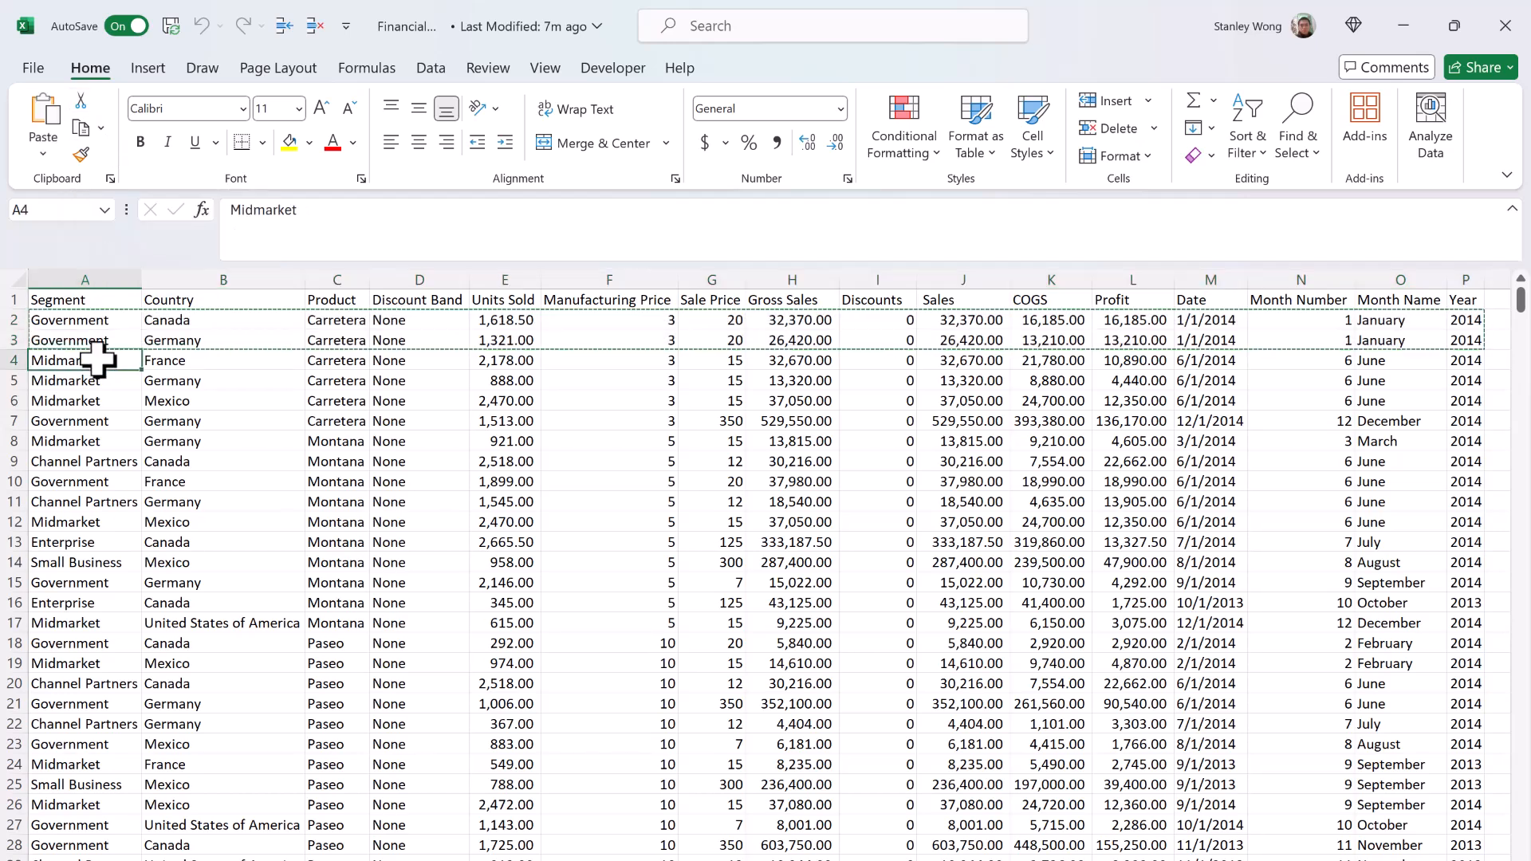
key(ctrl+v)
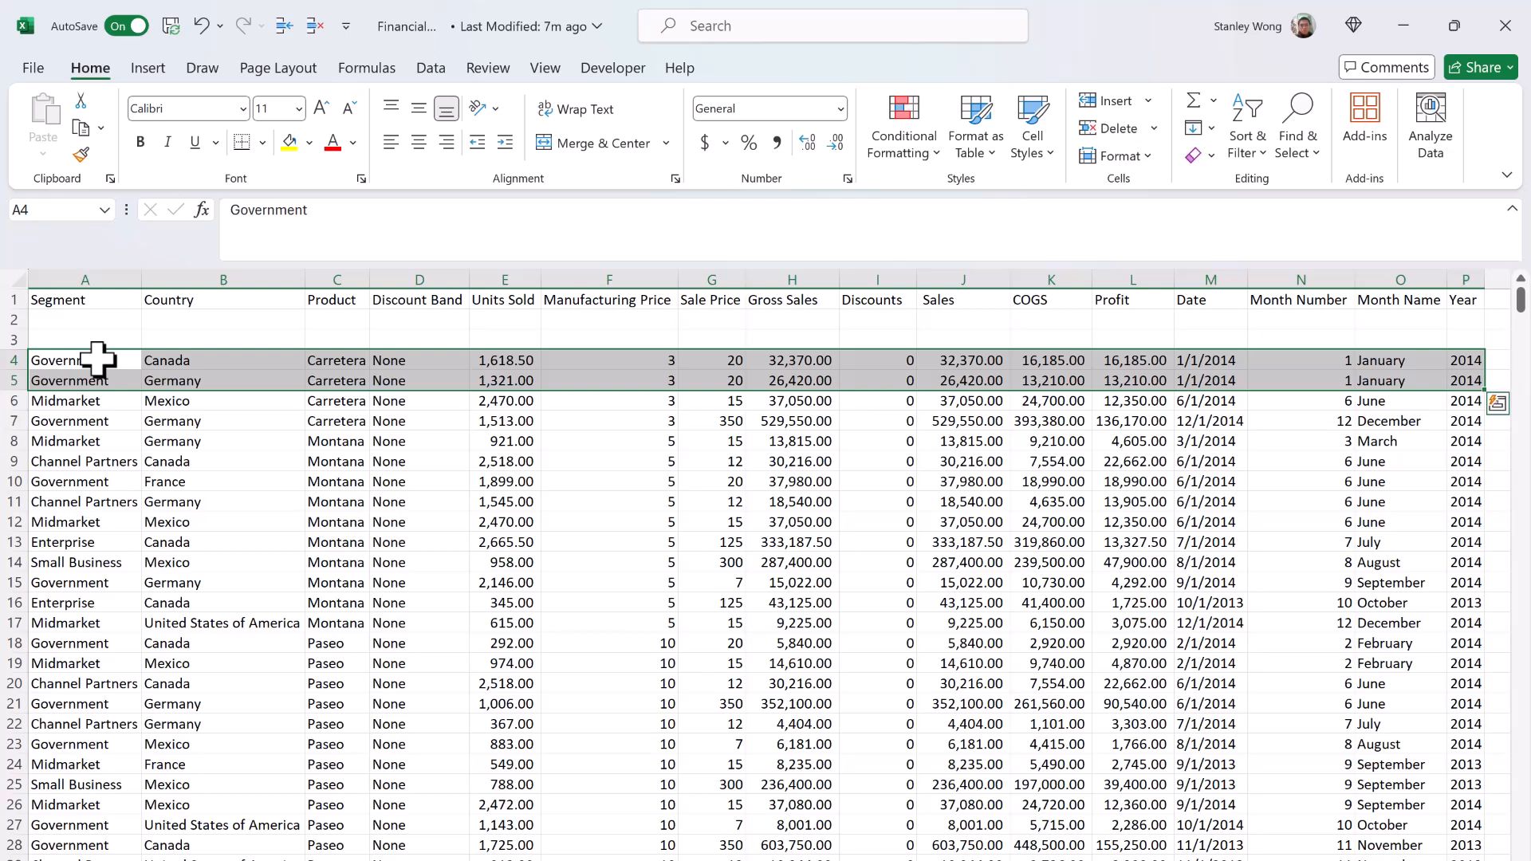
key(ctrl+z)
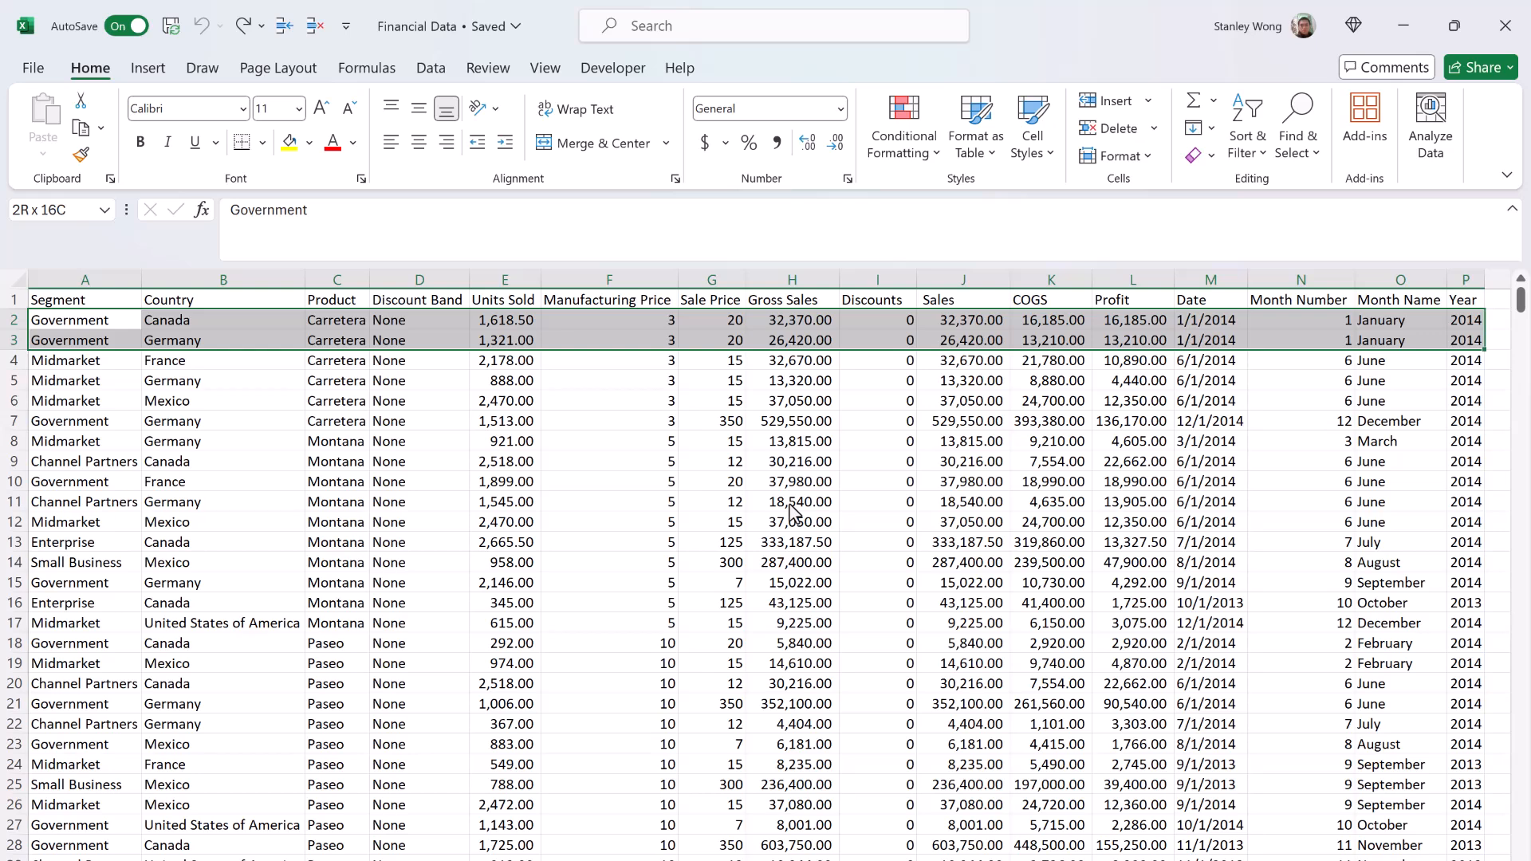
Step: Cut the range A2:P3 again, paste it at A4, and redo the undone paste
key(ctrl+x)
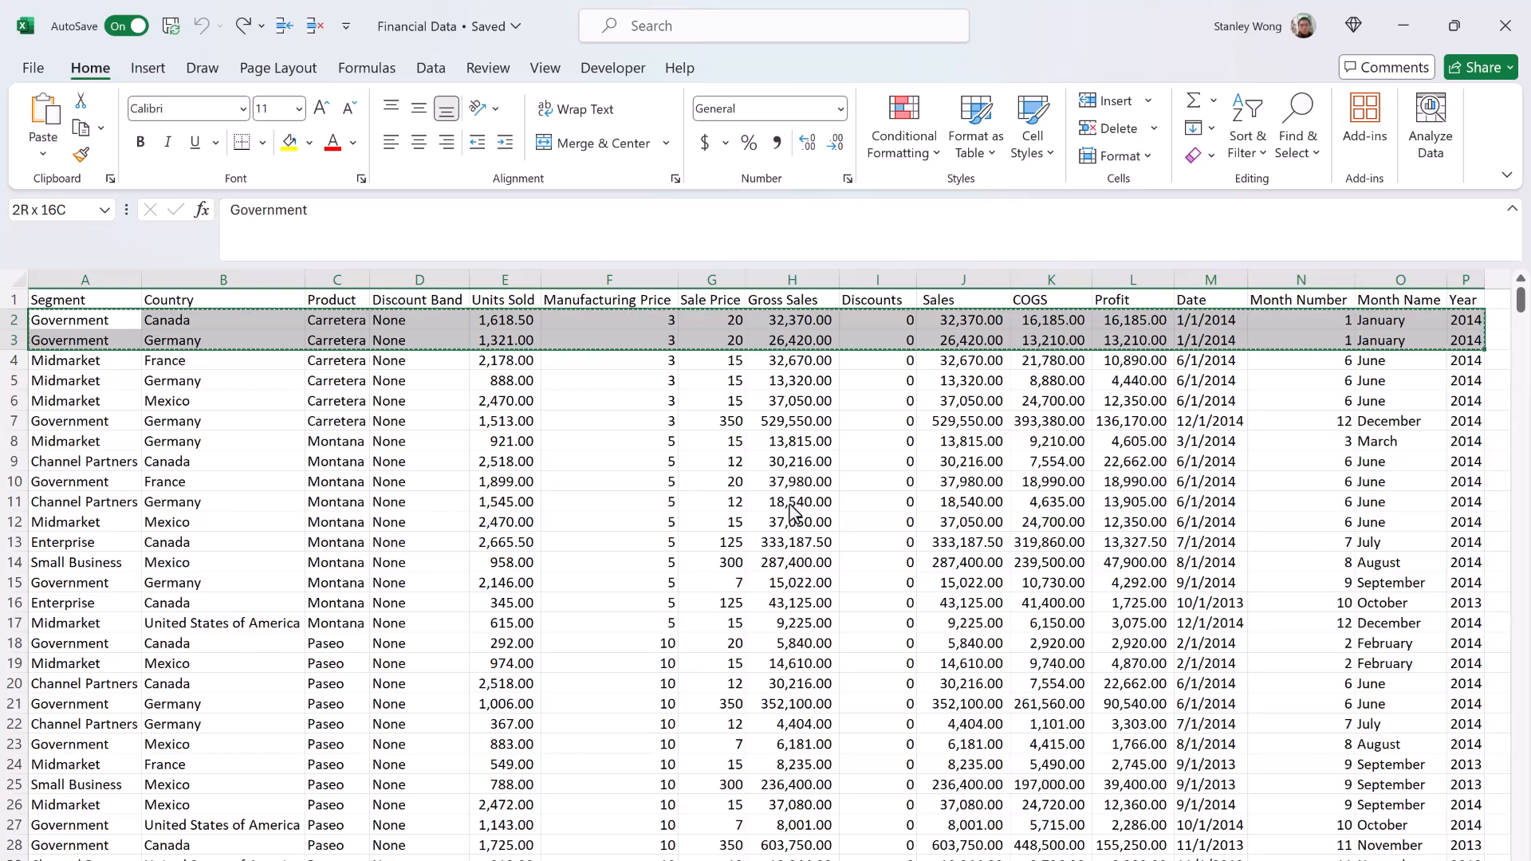
click(86, 359)
key(ctrl+v)
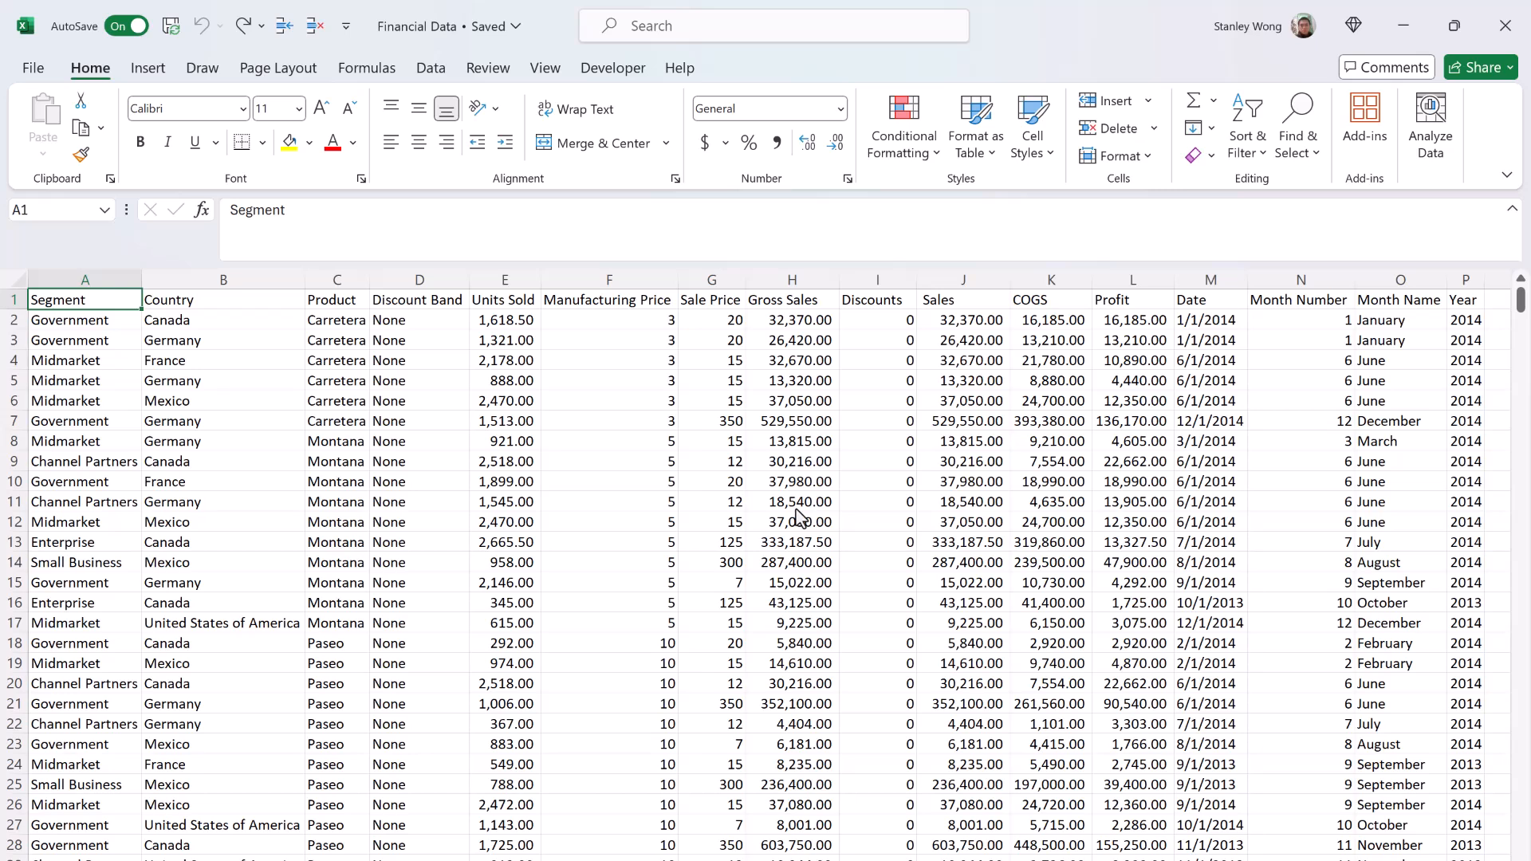
click(253, 36)
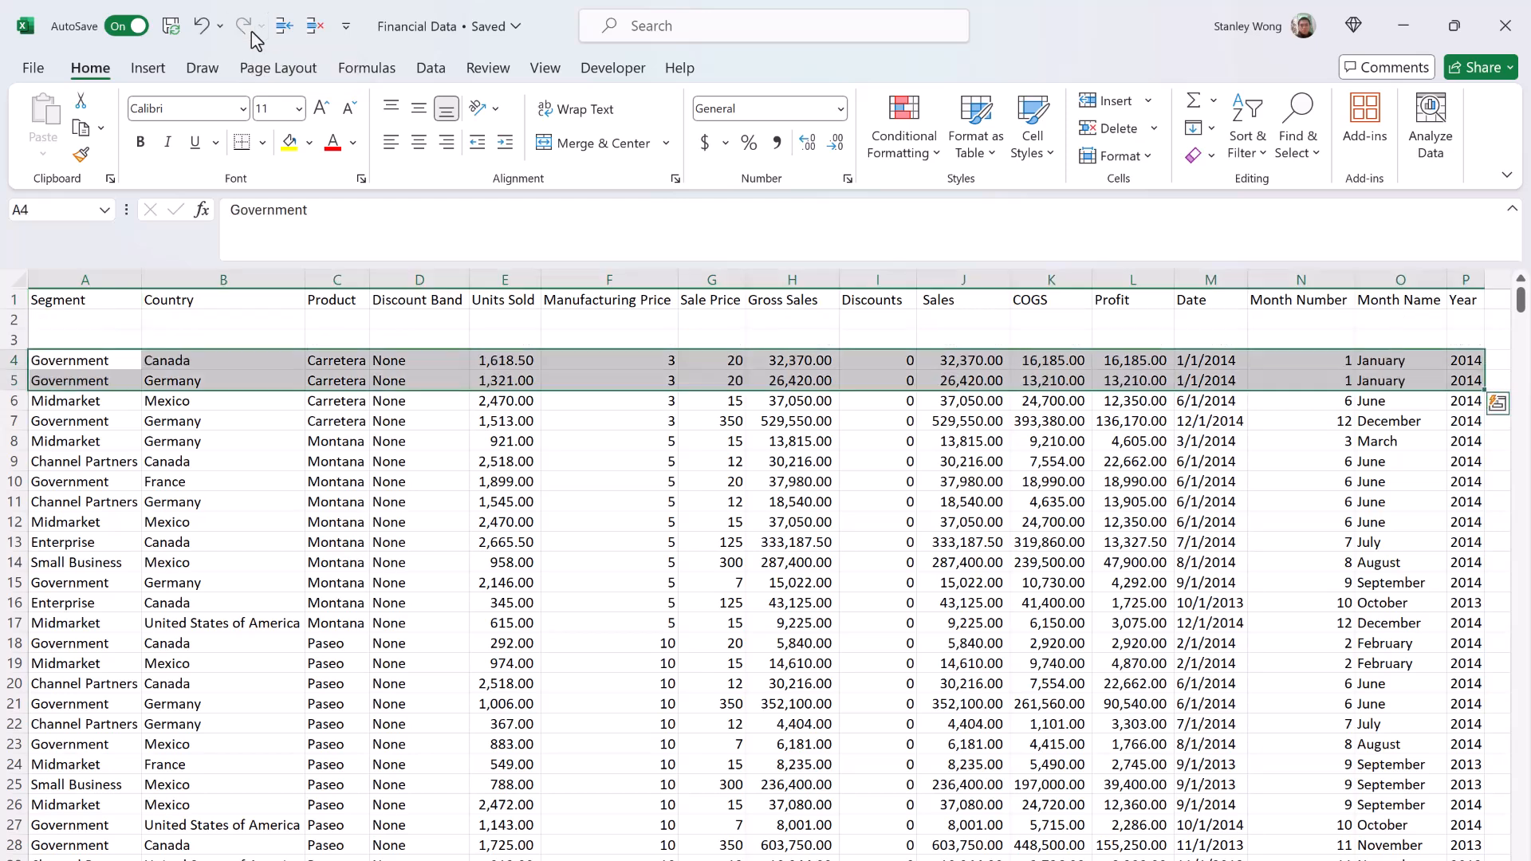
Step: Alternately undo and redo the paste of A2:P3 at A4 twice, ending with one more undo
key(ctrl+z)
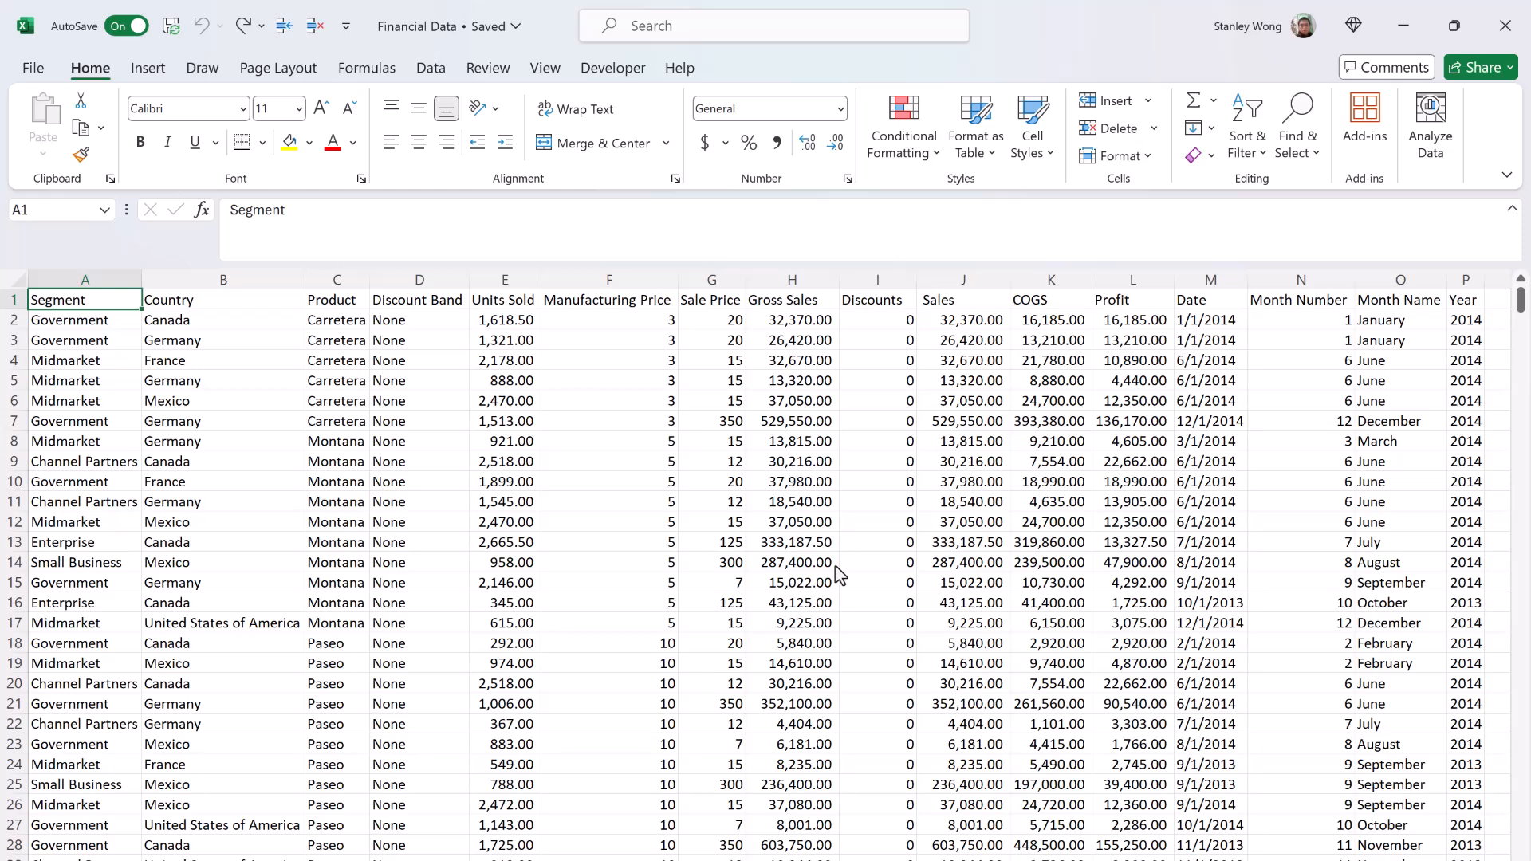
key(ctrl+y)
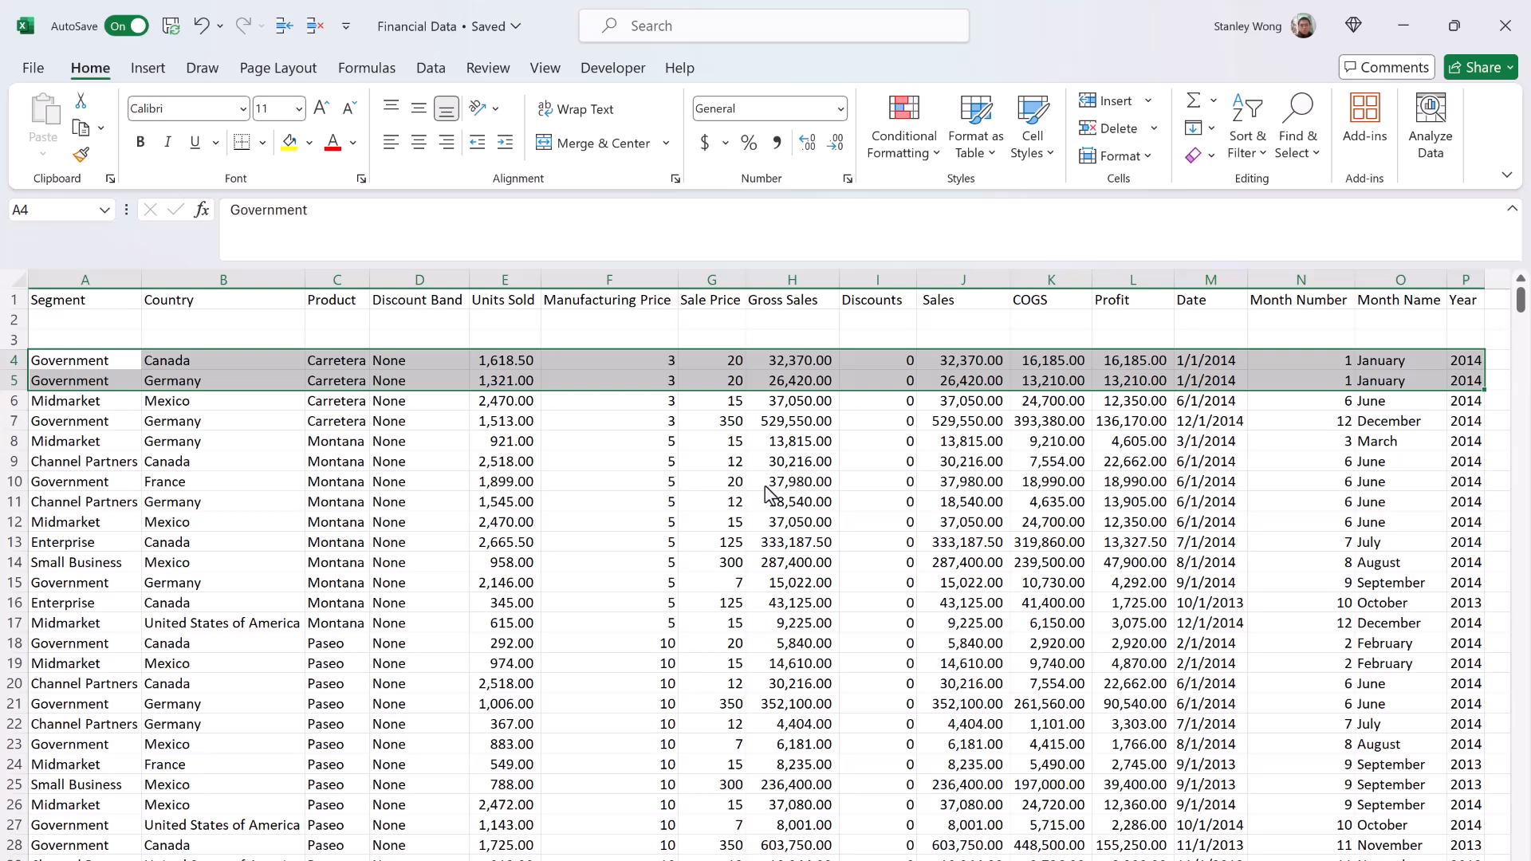
click(201, 31)
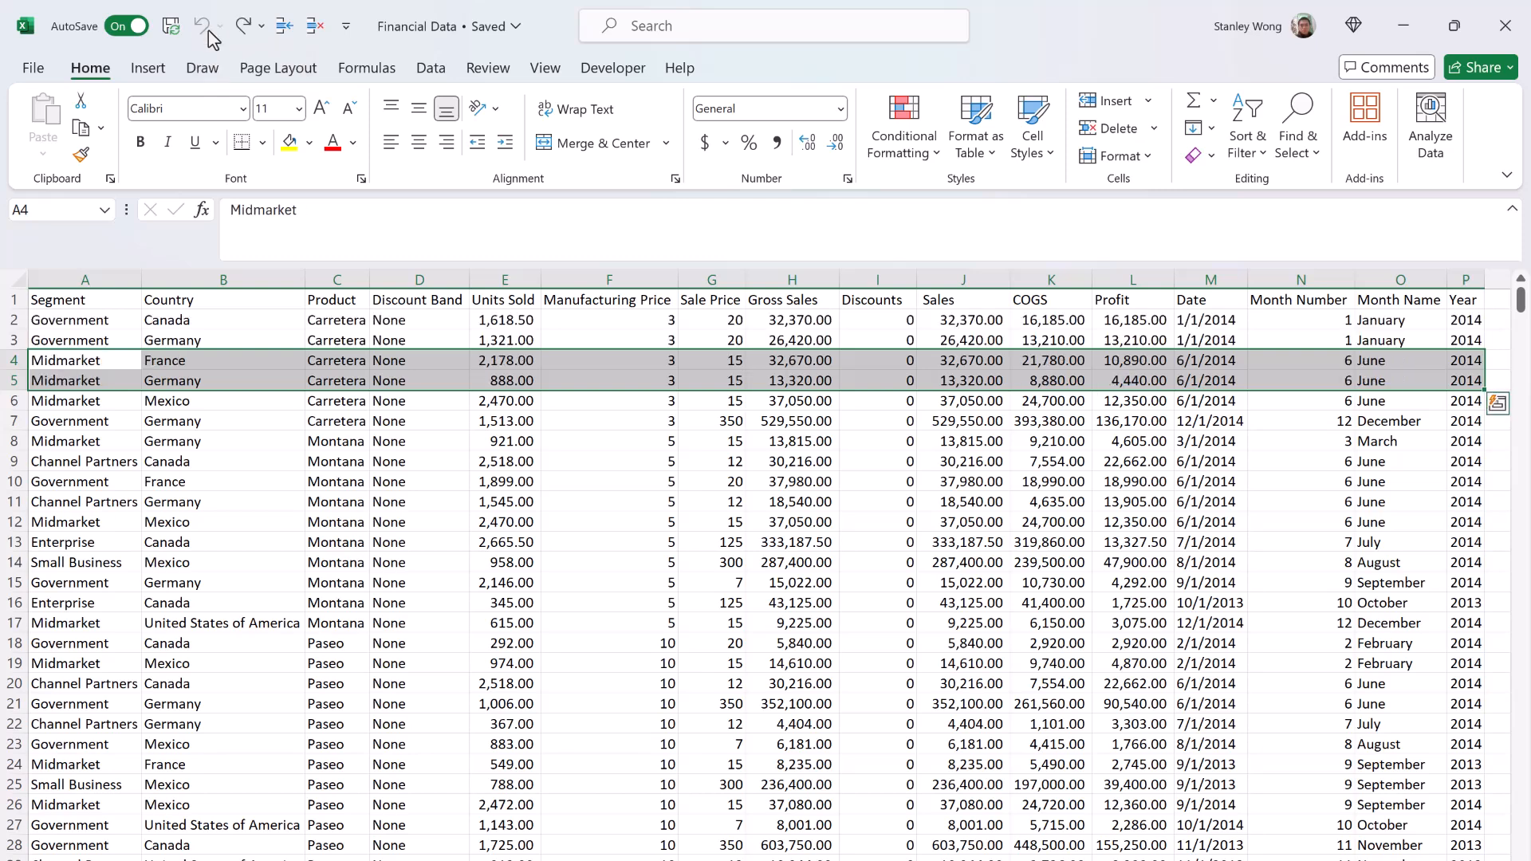
click(243, 25)
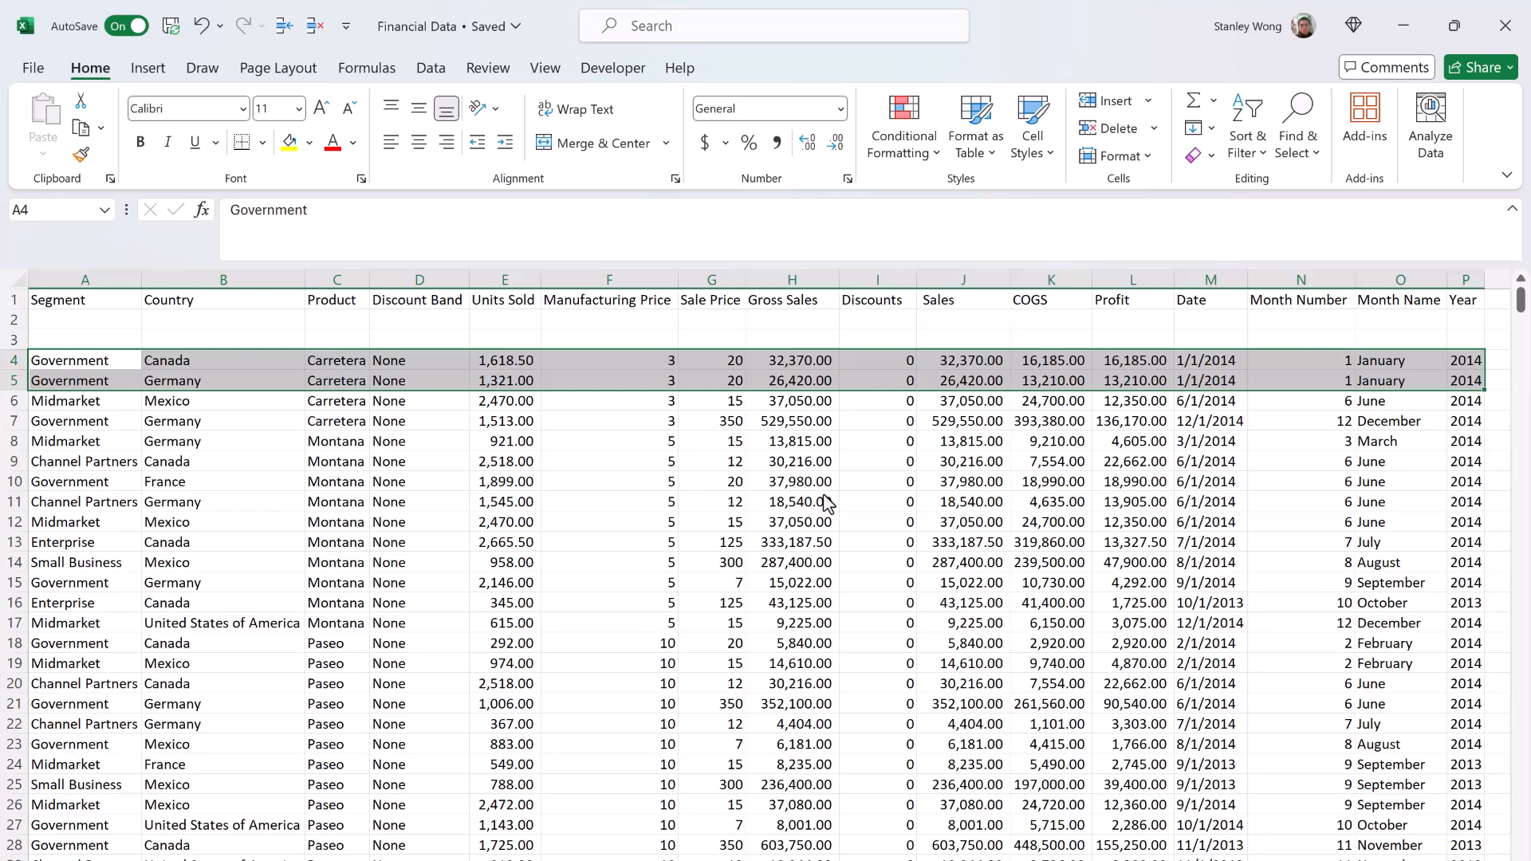
key(ctrl+z)
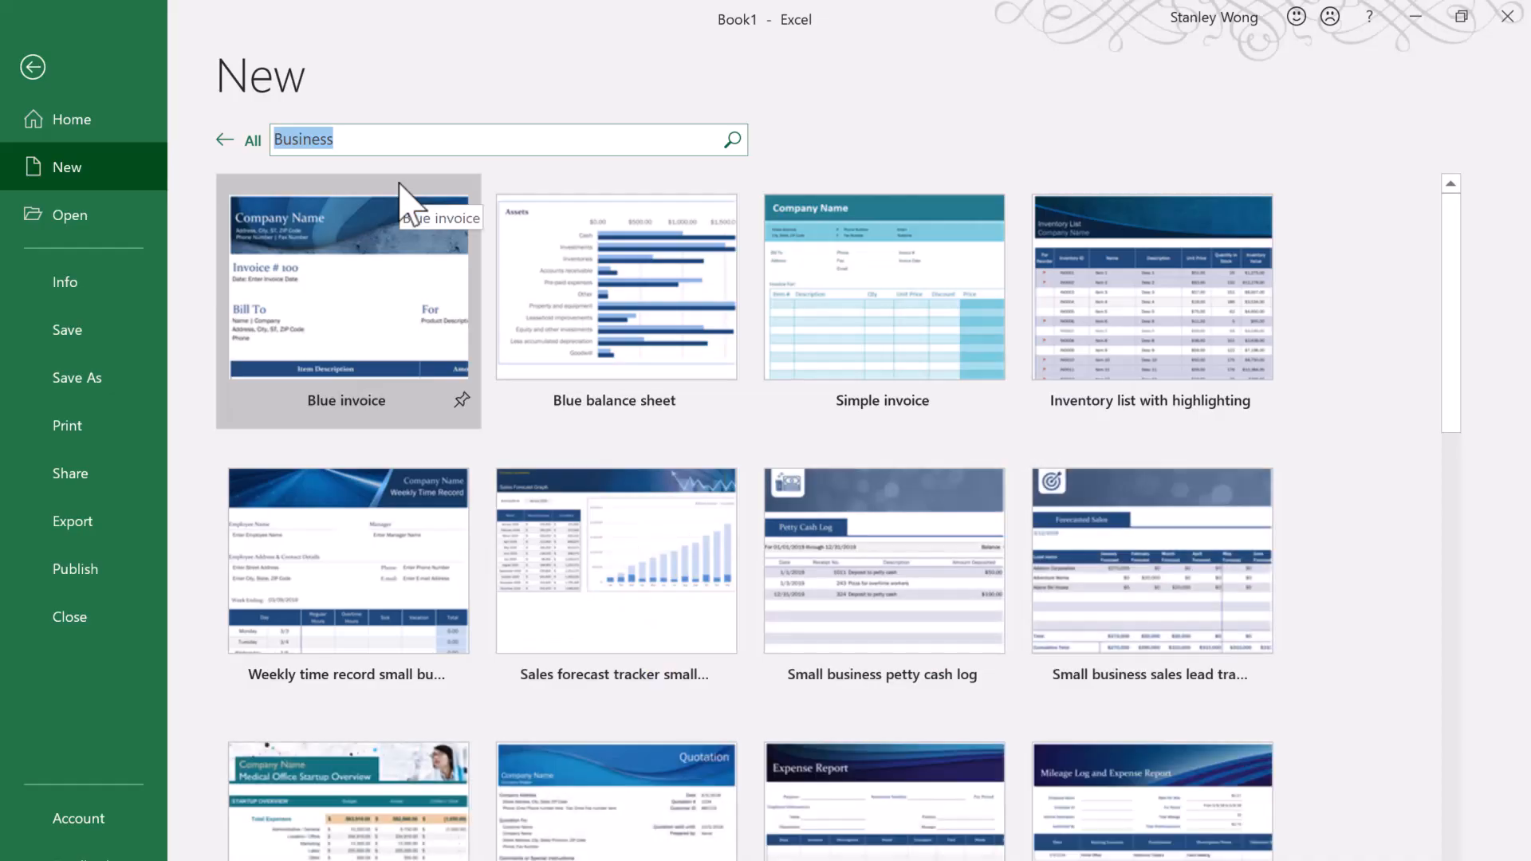
scroll(403, 197, down, 8)
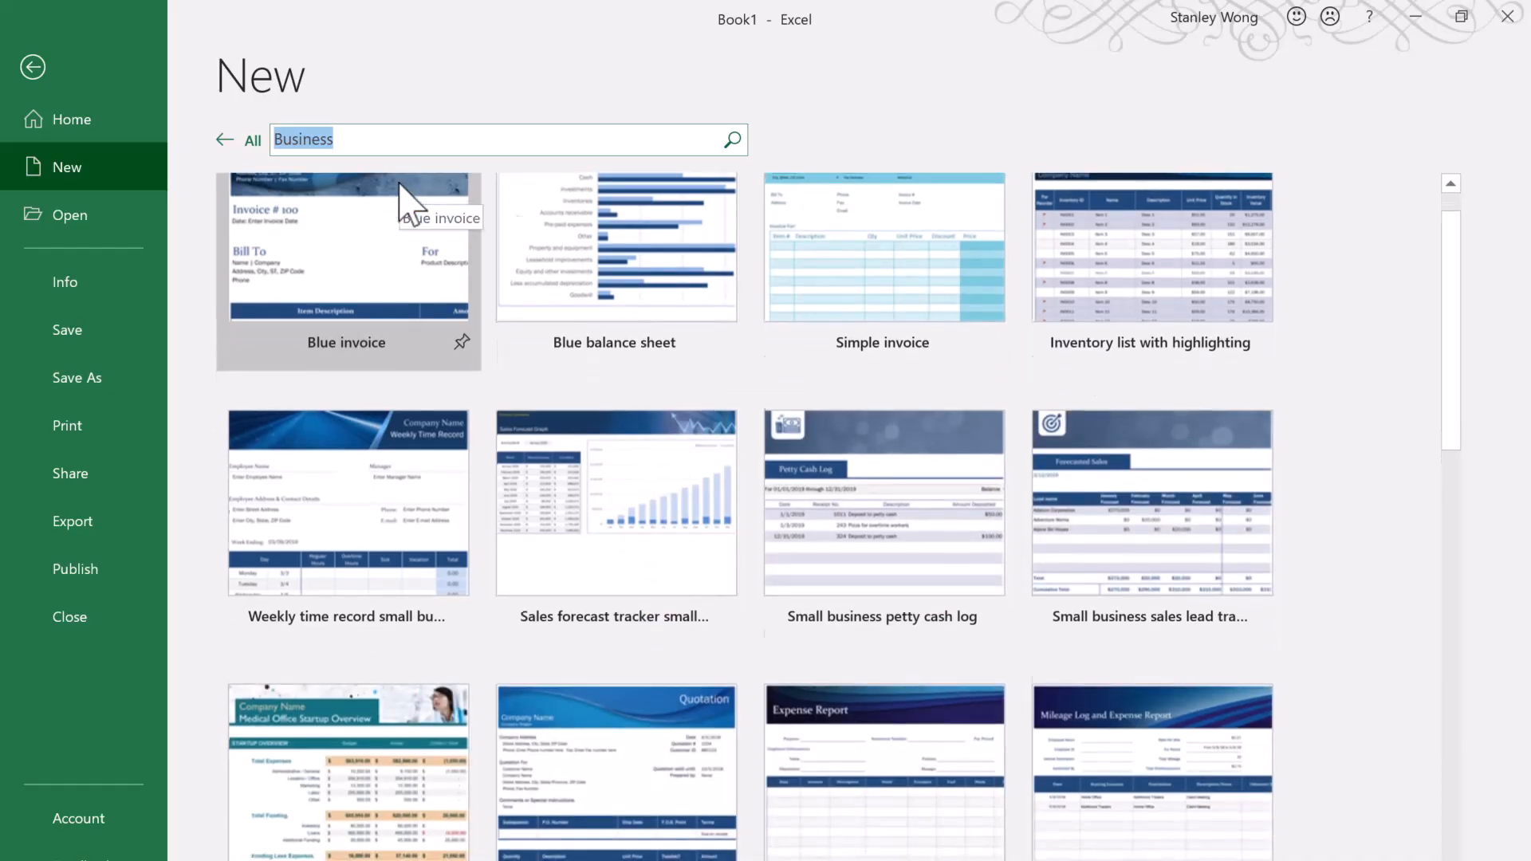
scroll(402, 198, down, 6)
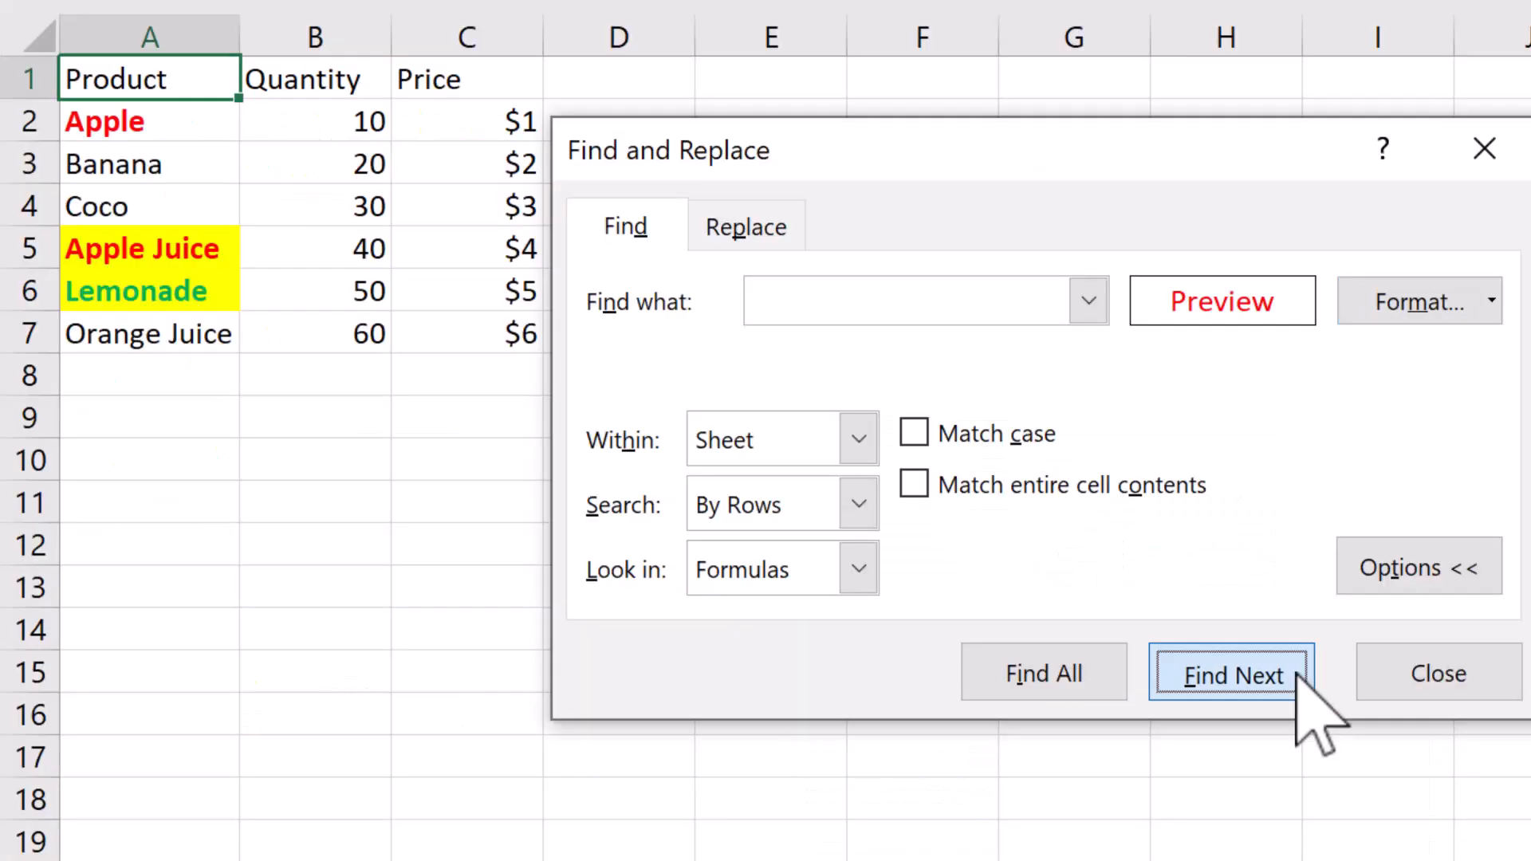
Step: Find the next cells on the product sheet that match the red preview format
click(1297, 675)
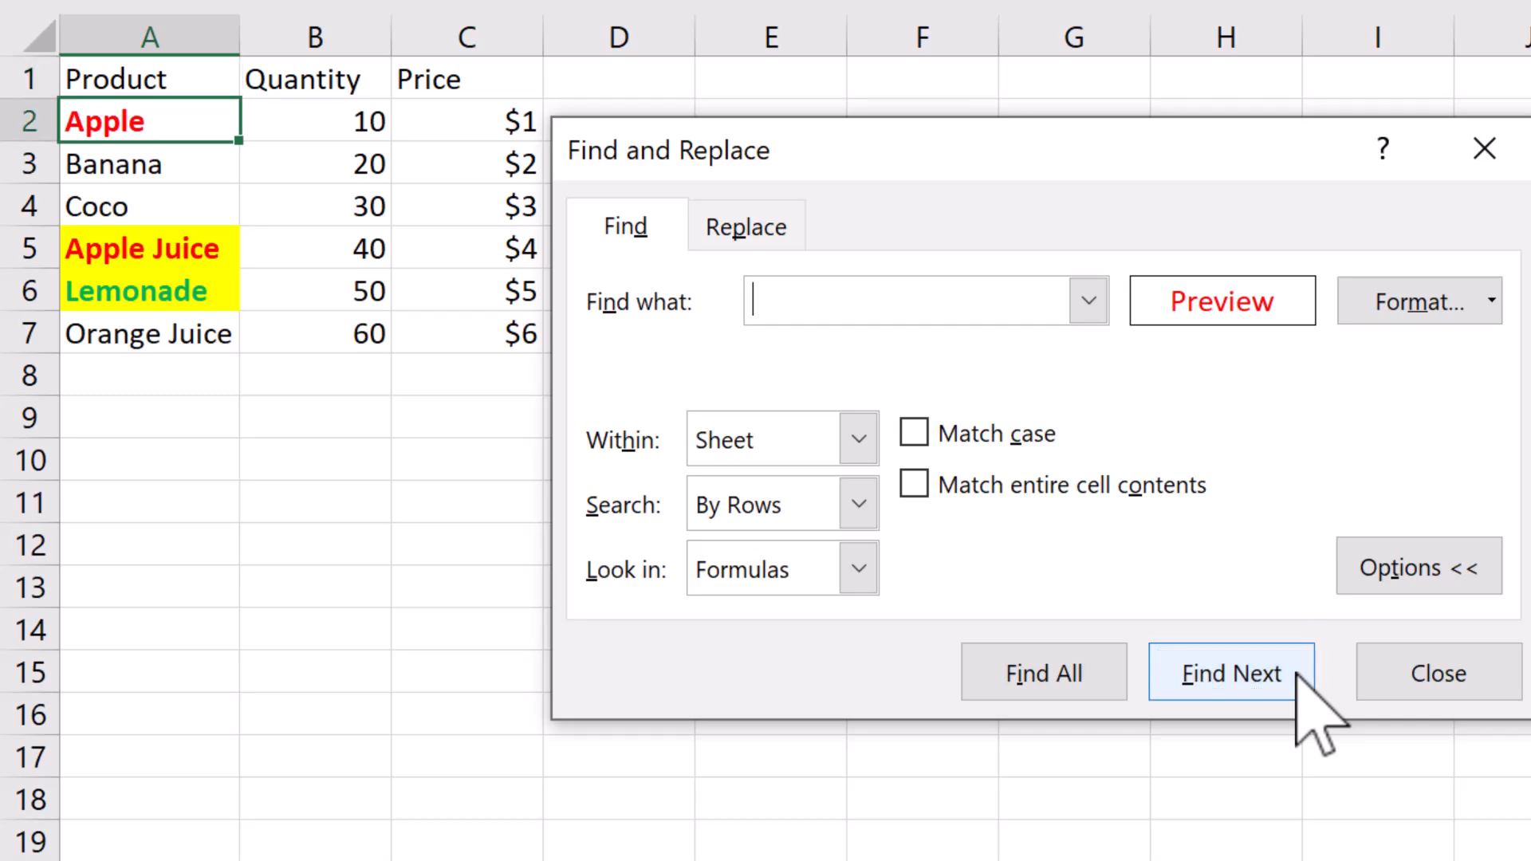
click(1296, 674)
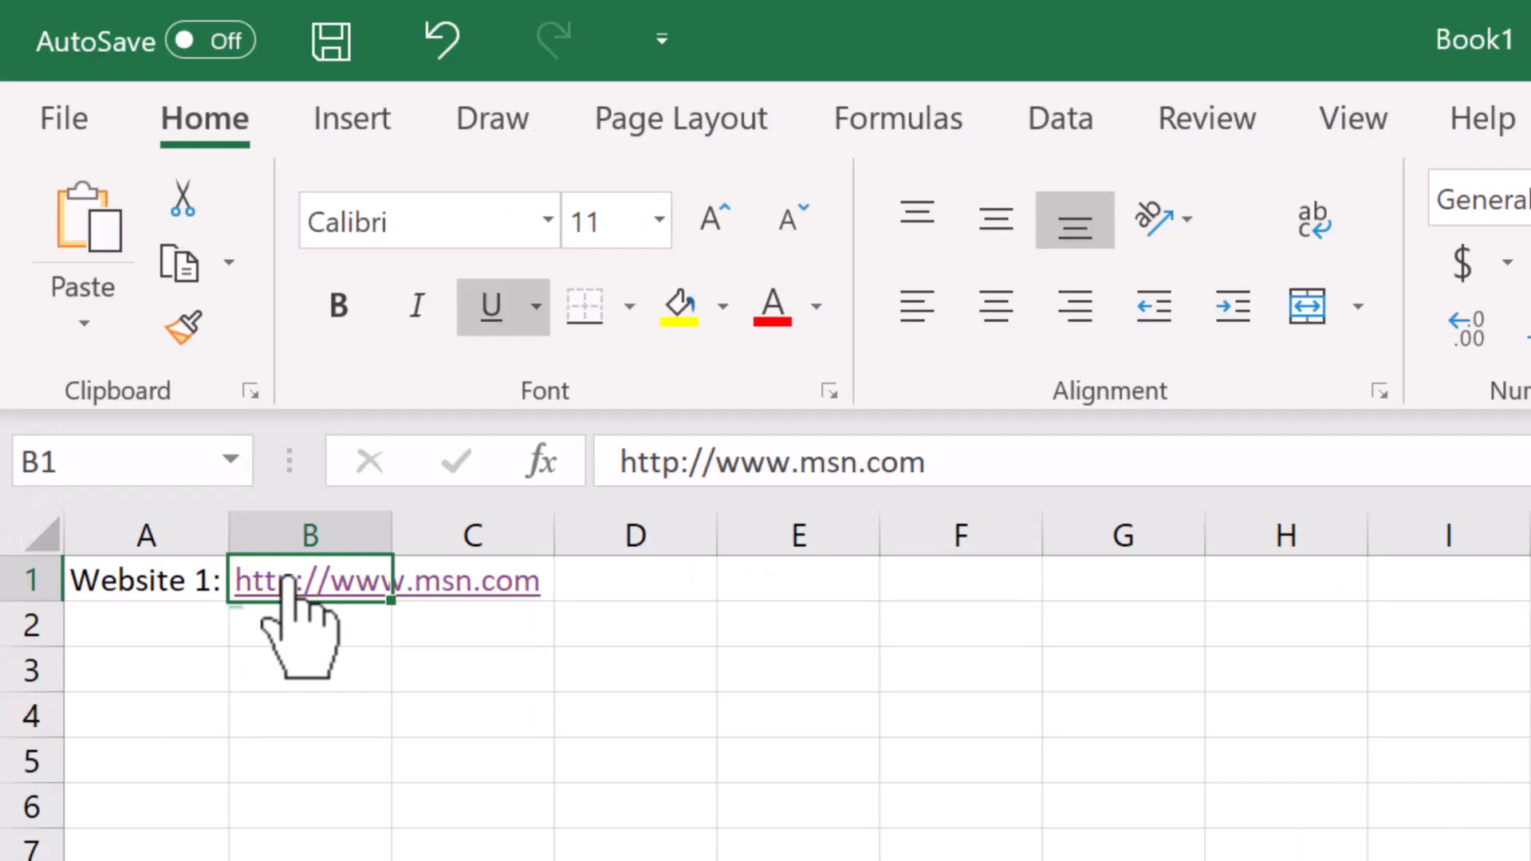
click(304, 567)
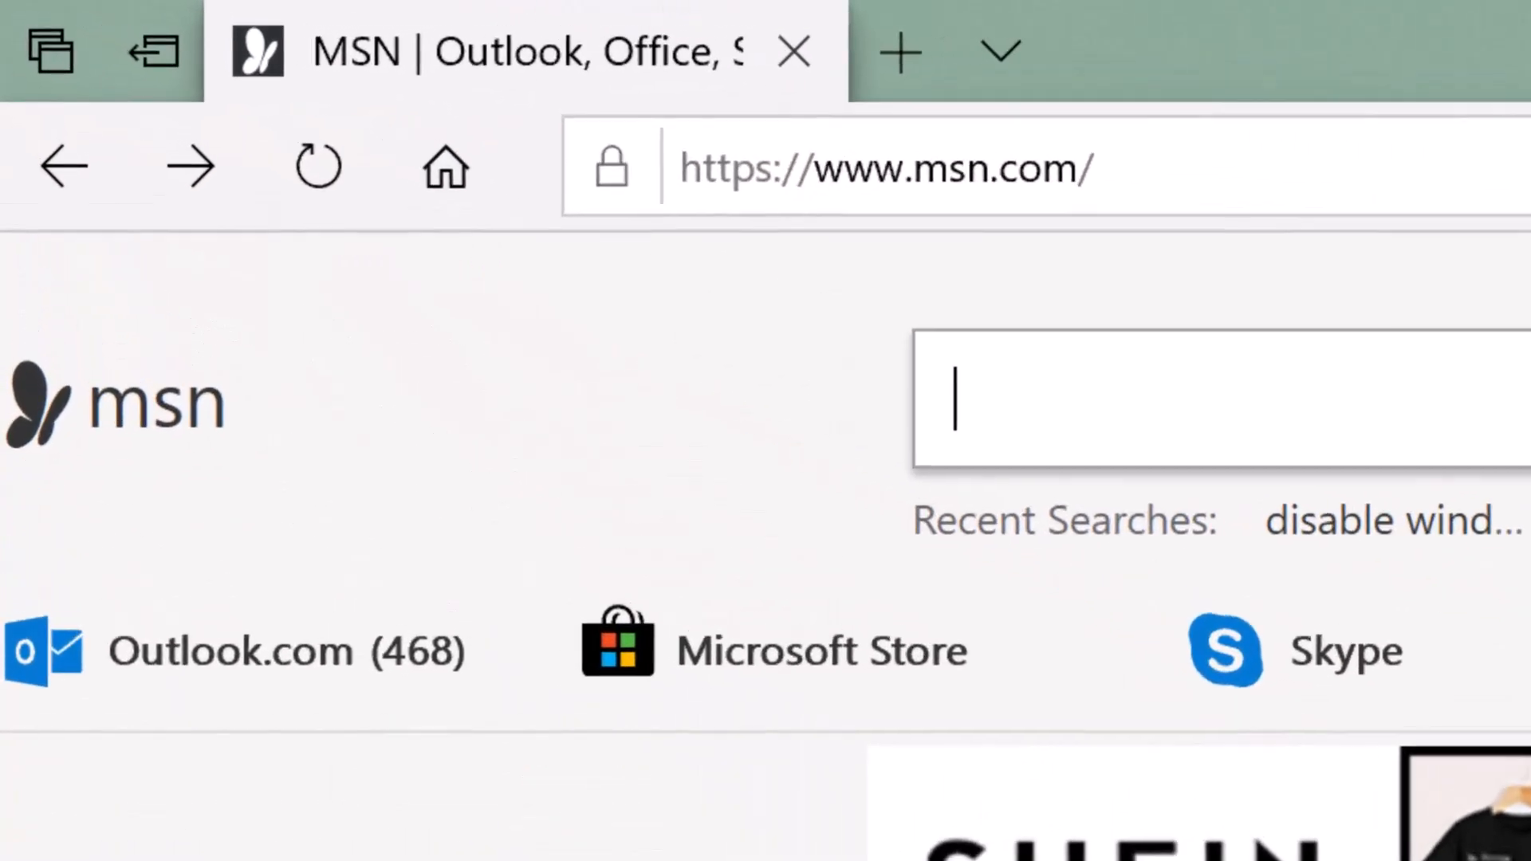
click(136, 588)
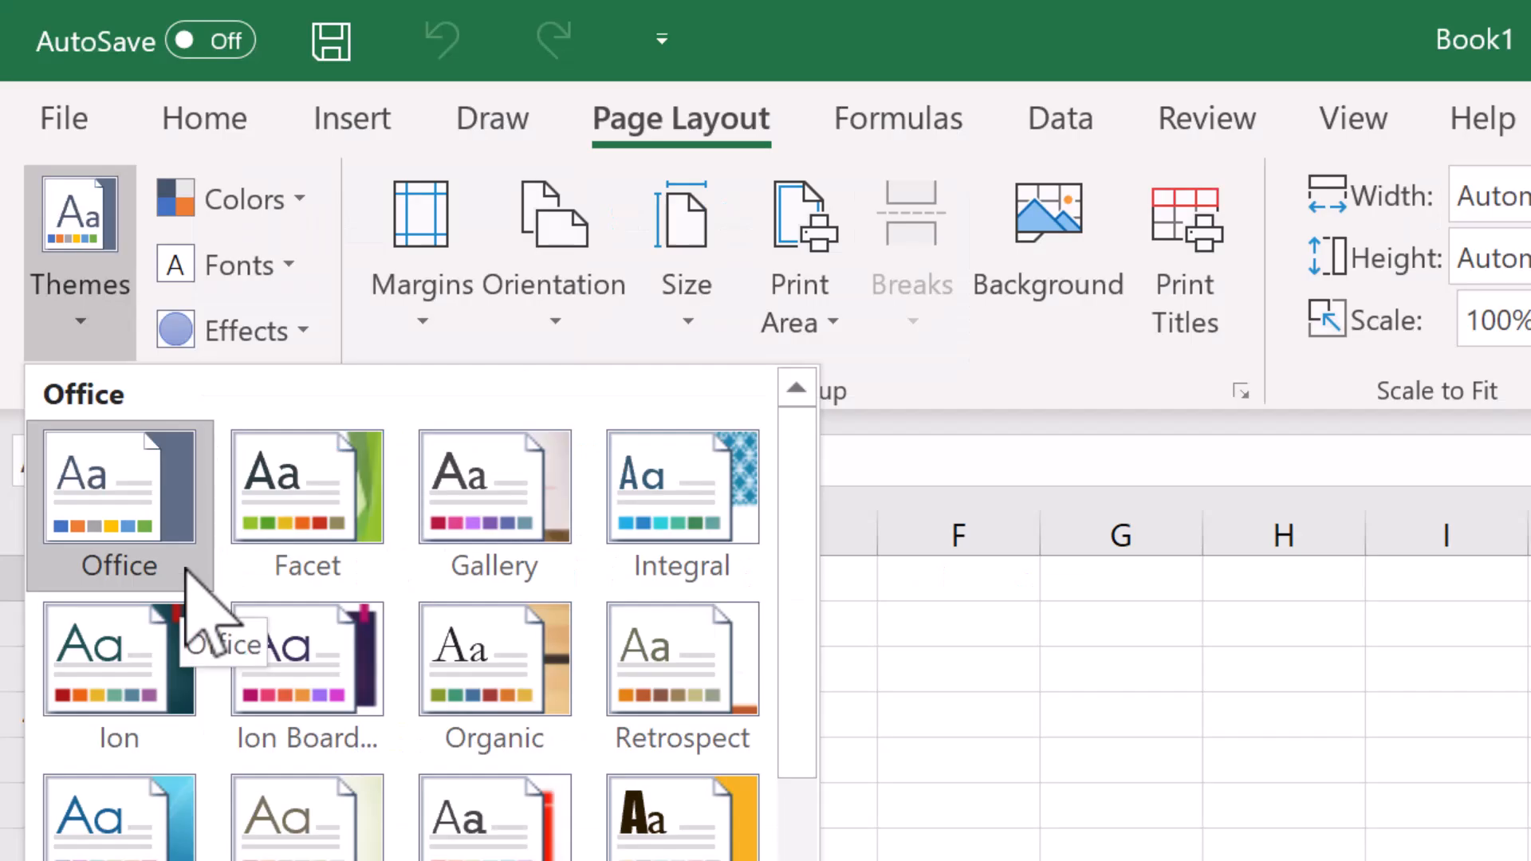
Step: Copy A1:C2 from Sheet3 of the blue workbook and paste it at A1 of the new workbook
scroll(205, 598, down, 2)
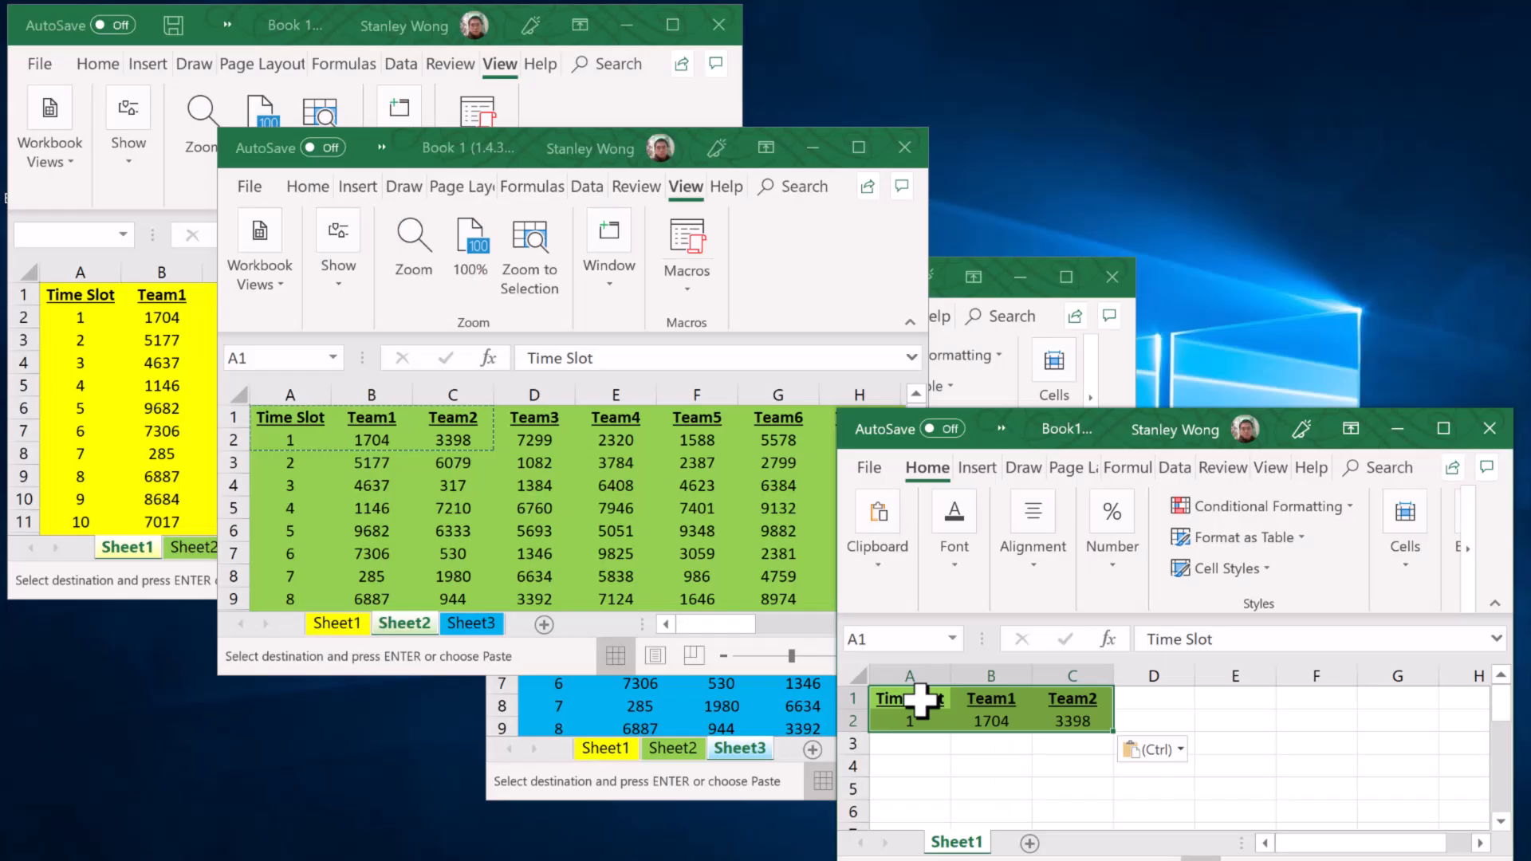
click(598, 581)
drag(598, 581, 721, 569)
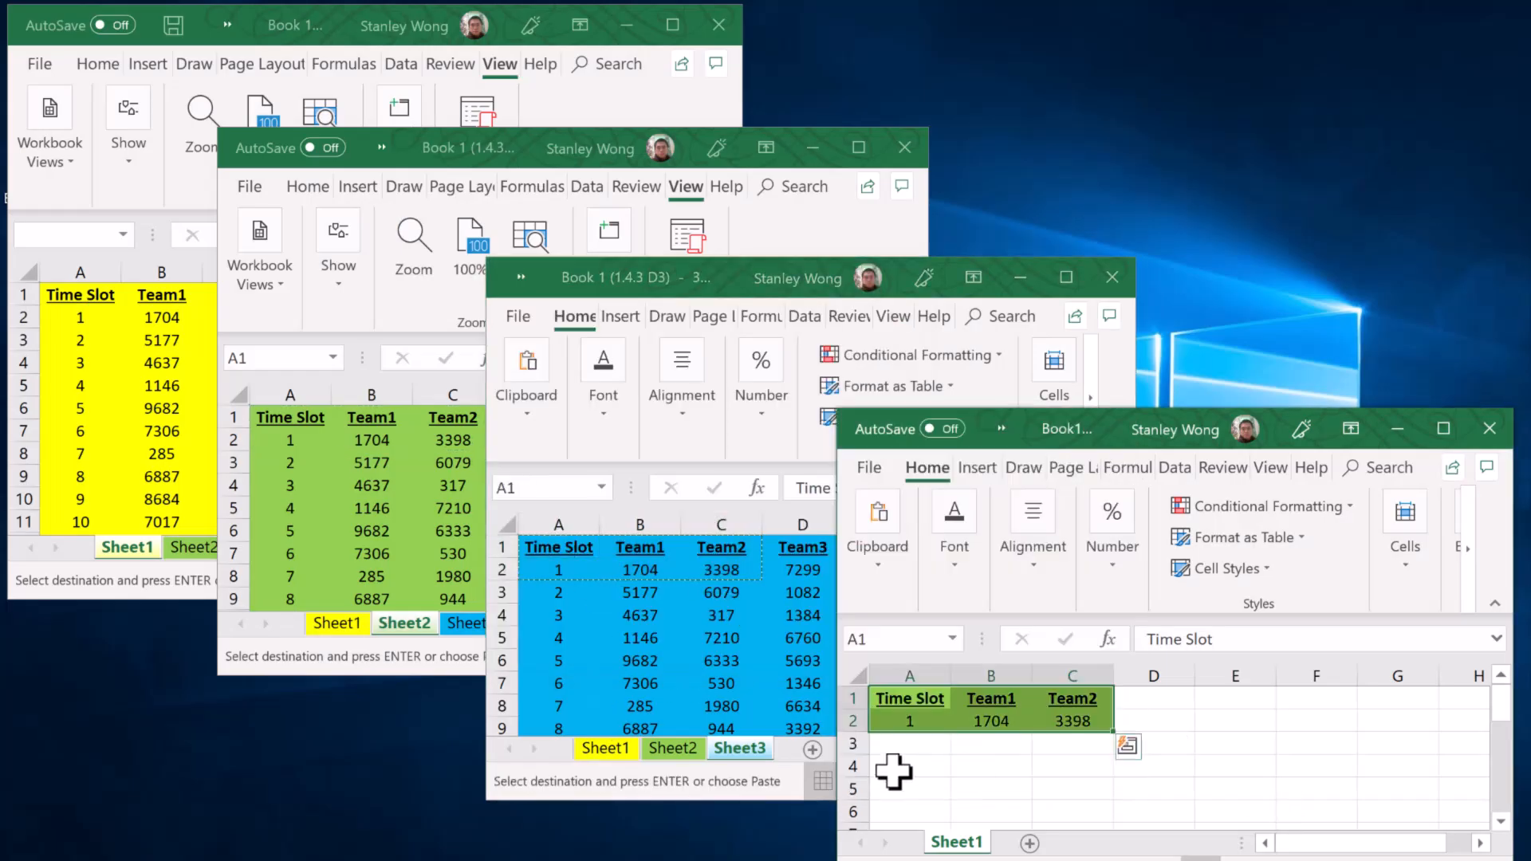
key(ctrl+v)
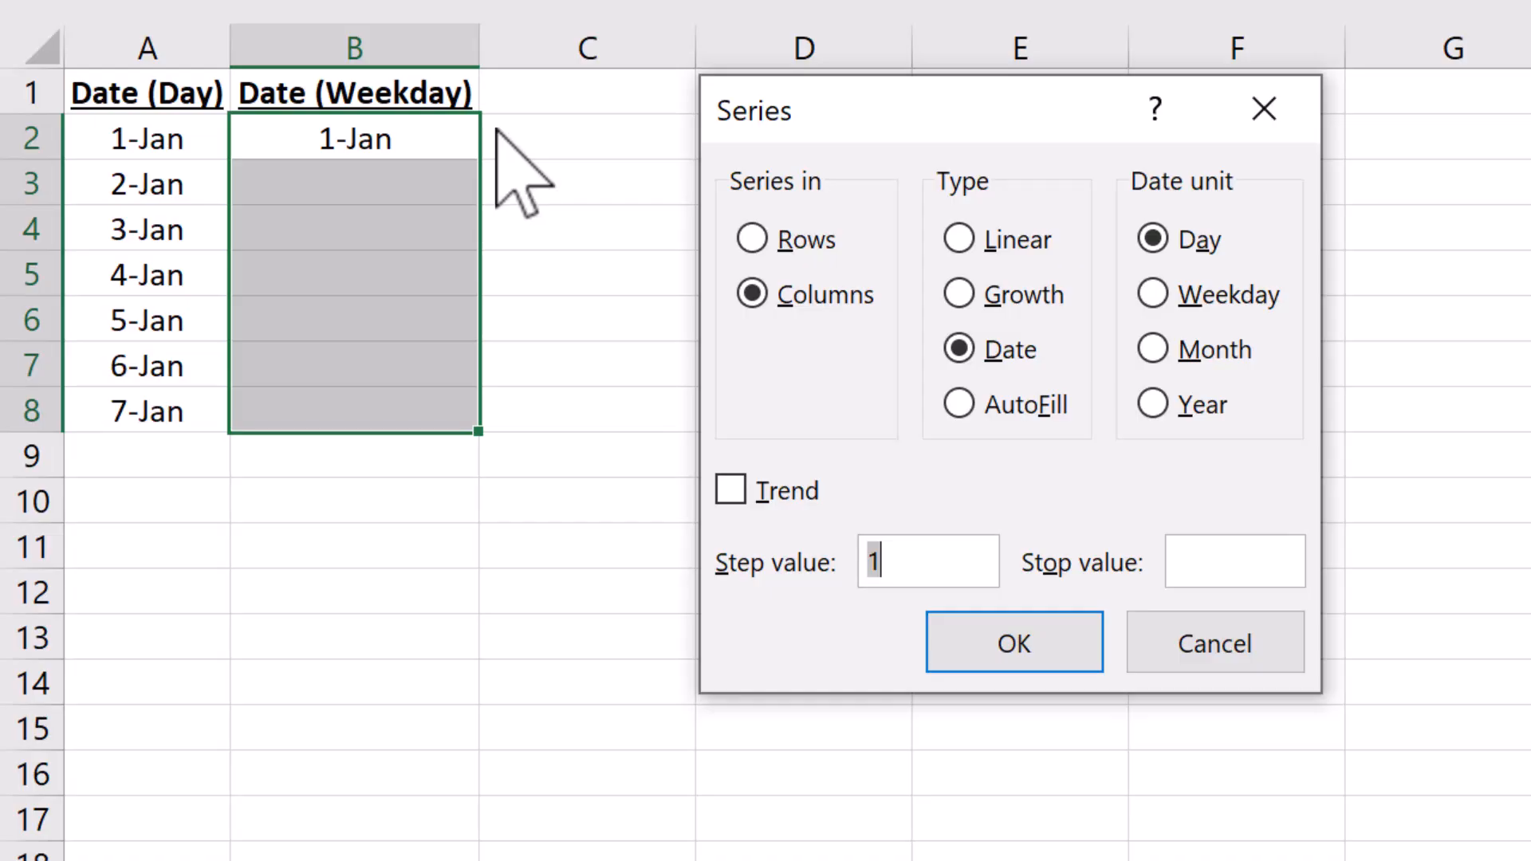
Step: Fill the Date (Month) column from 1-Jan as a date series by month with step value 1
click(1227, 297)
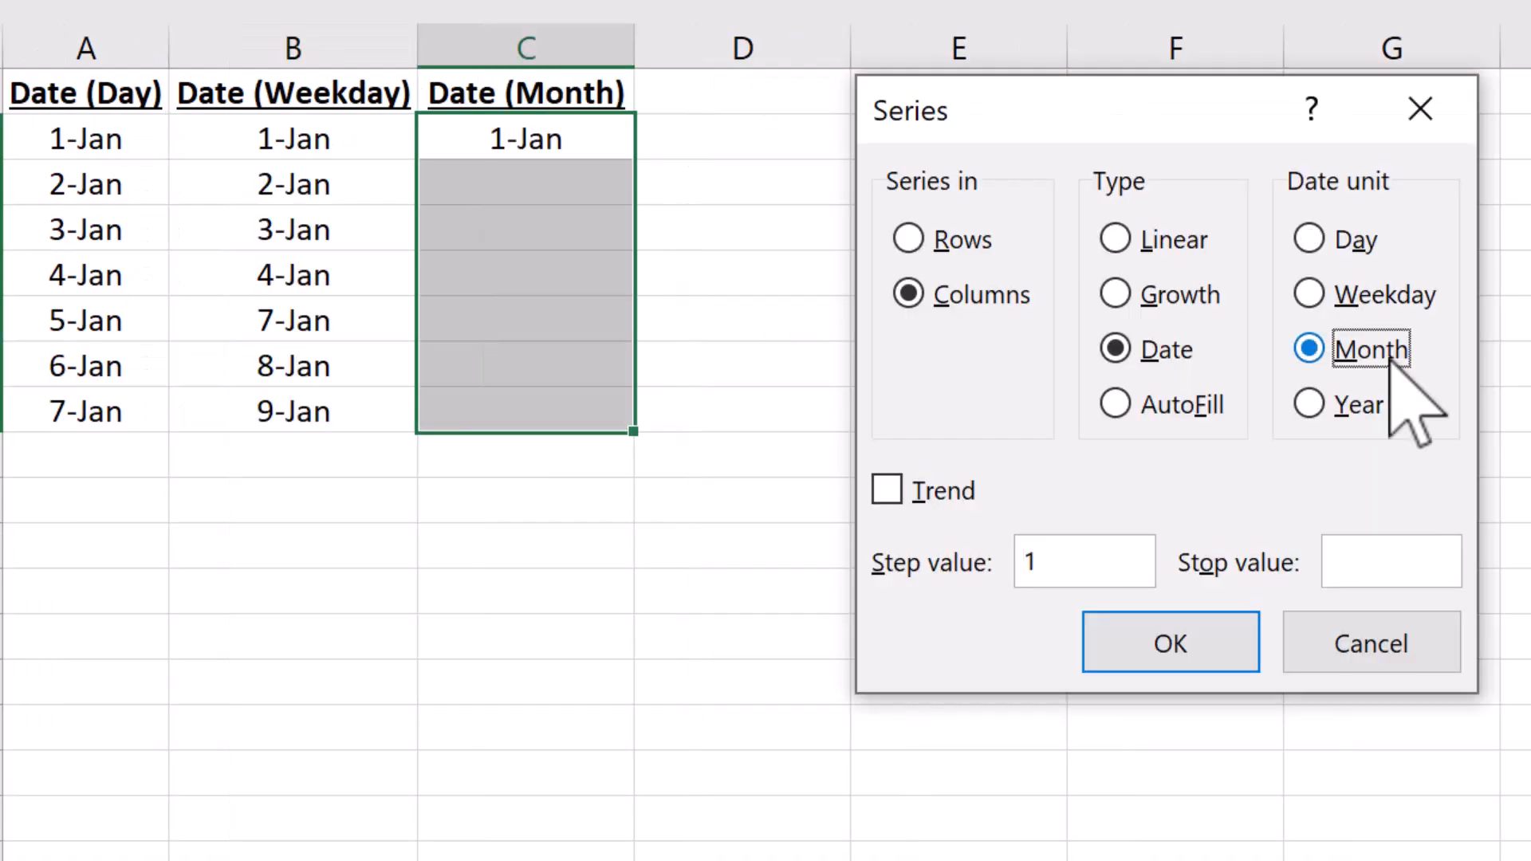
click(1308, 348)
click(1168, 642)
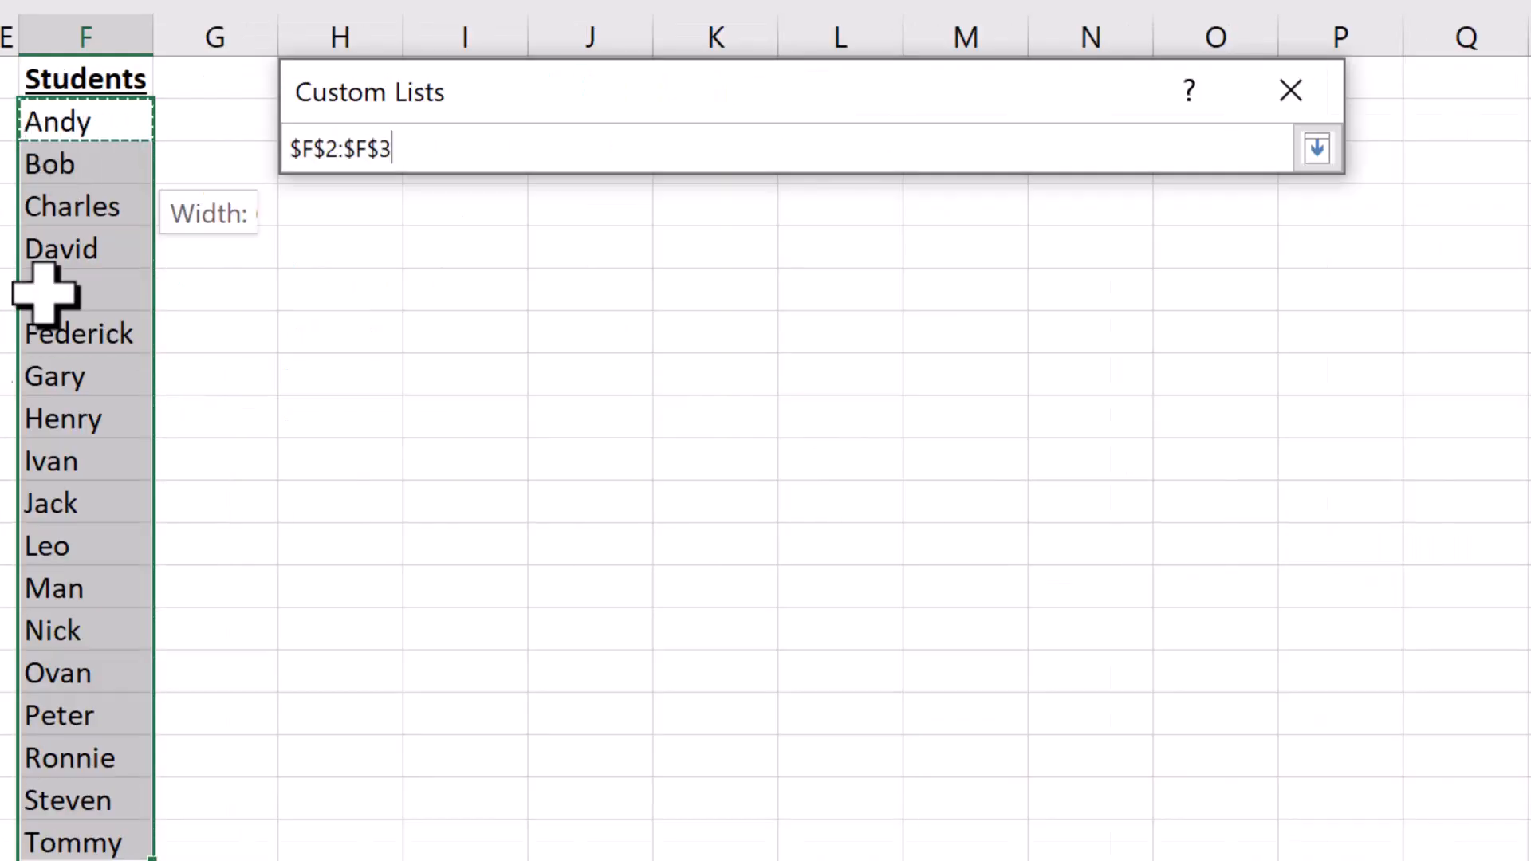
Step: Import the student names in F2:F19 as a custom list
drag(46, 294, 61, 833)
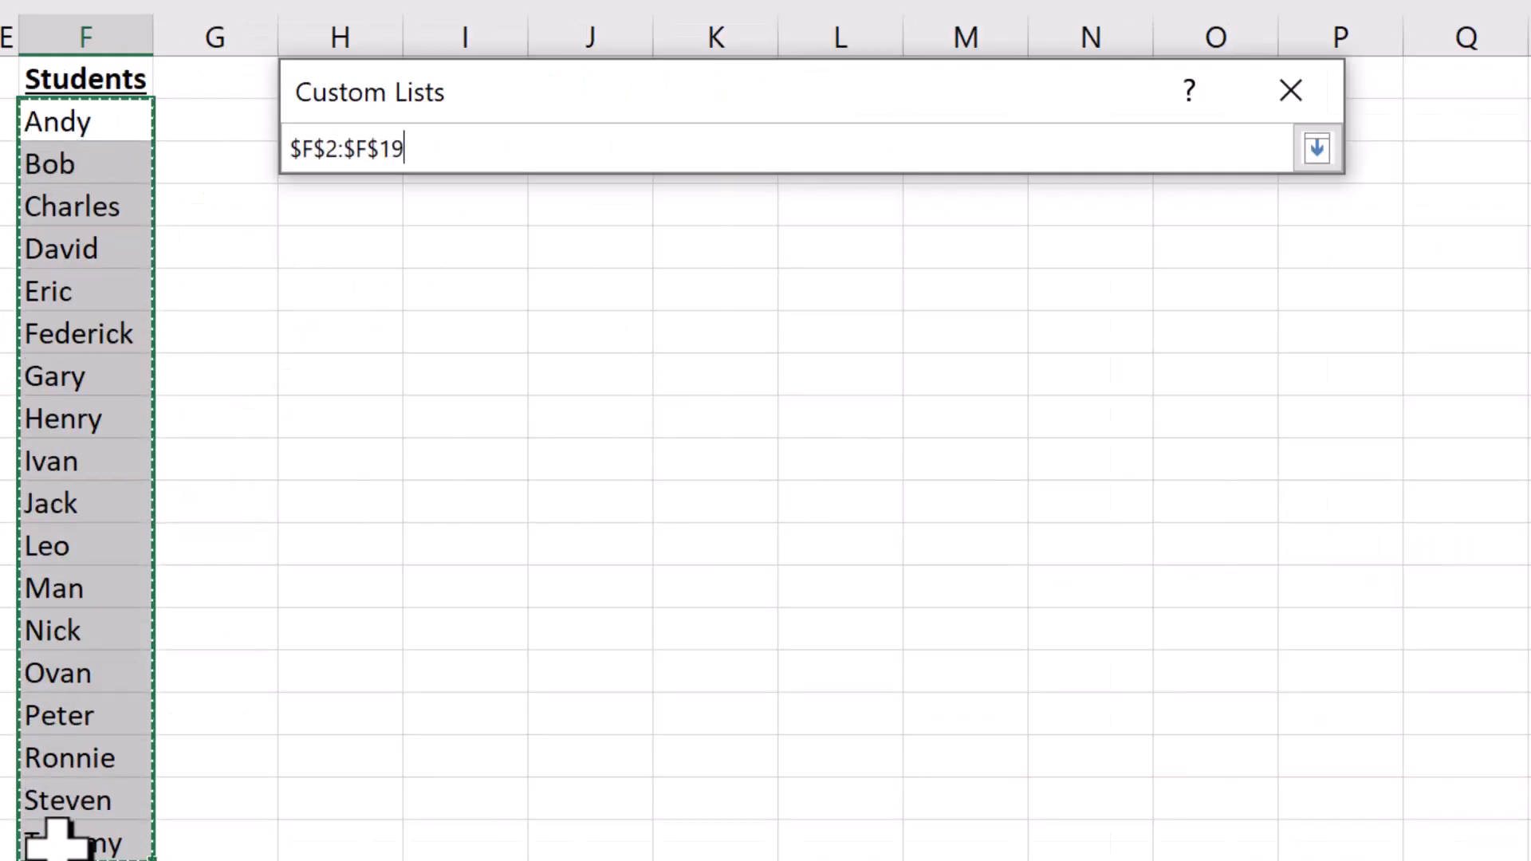
click(1317, 148)
click(1289, 746)
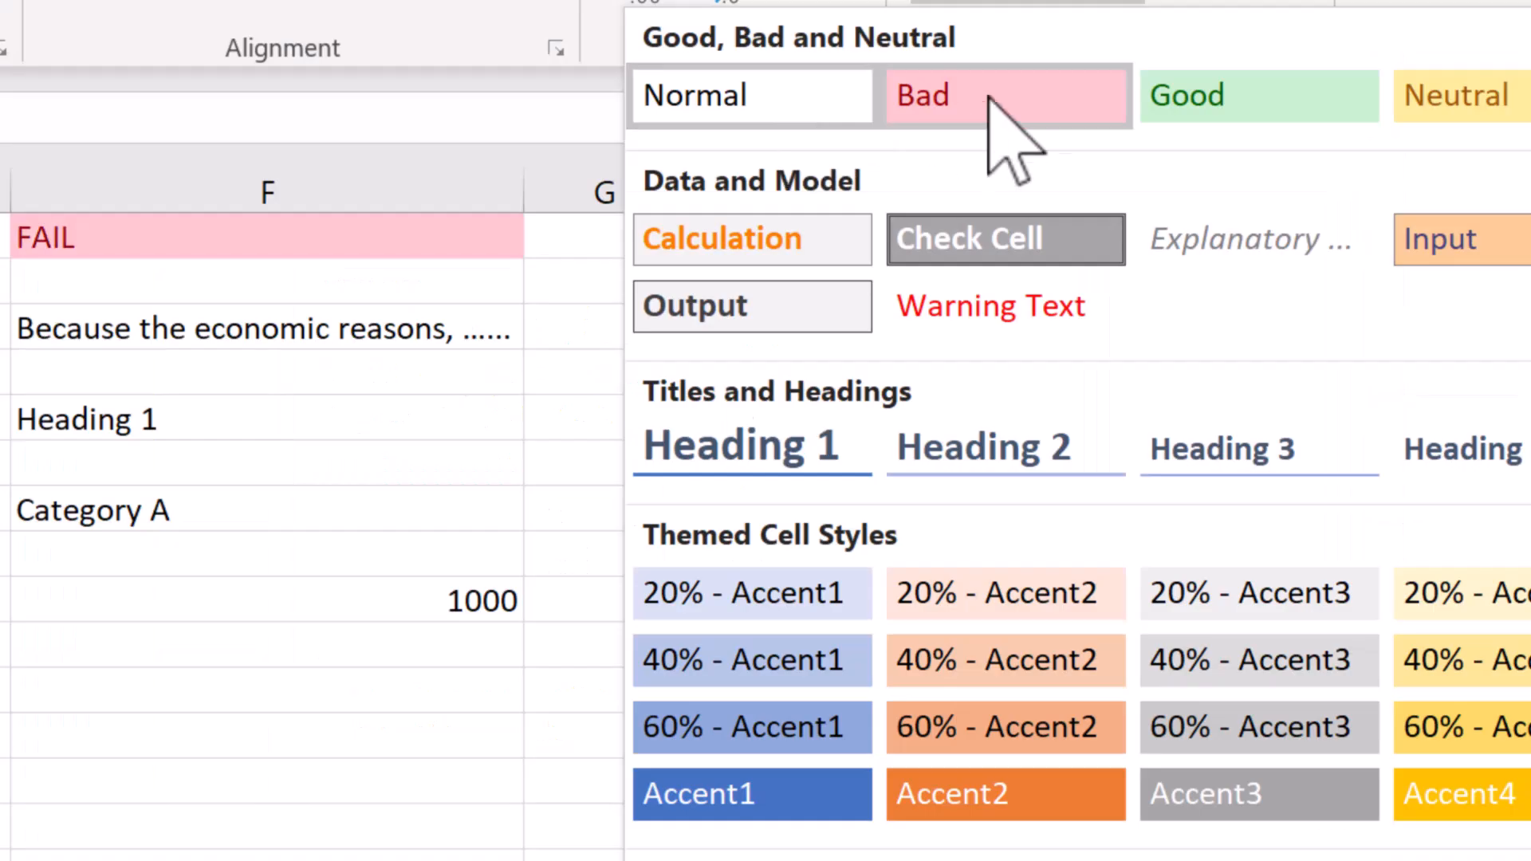
Step: Apply cell styles to the Heading 1, Category A and 1000 cells in column F
click(988, 104)
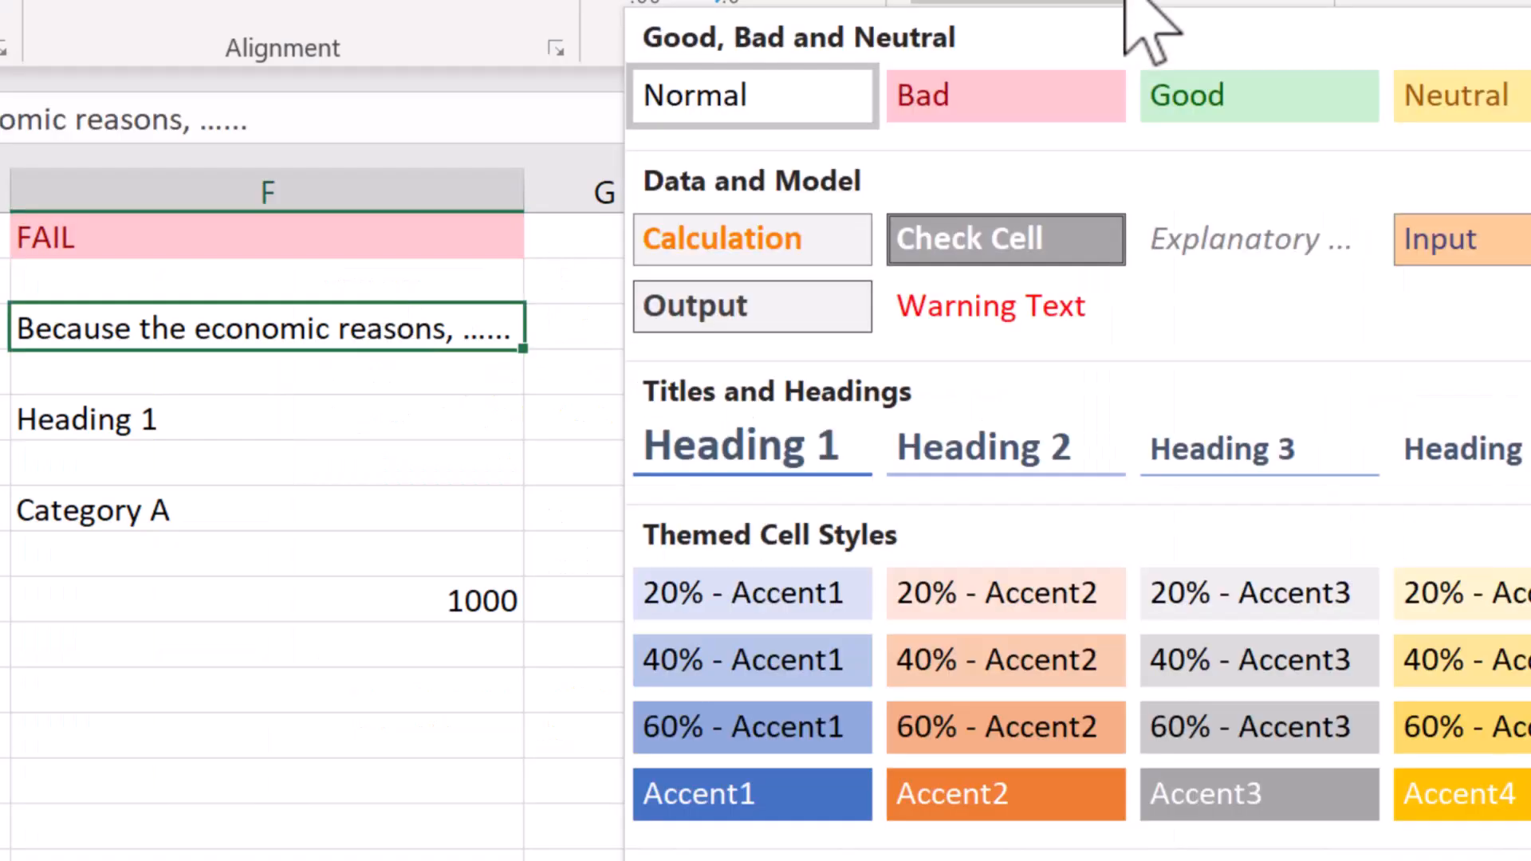
click(1252, 240)
click(271, 419)
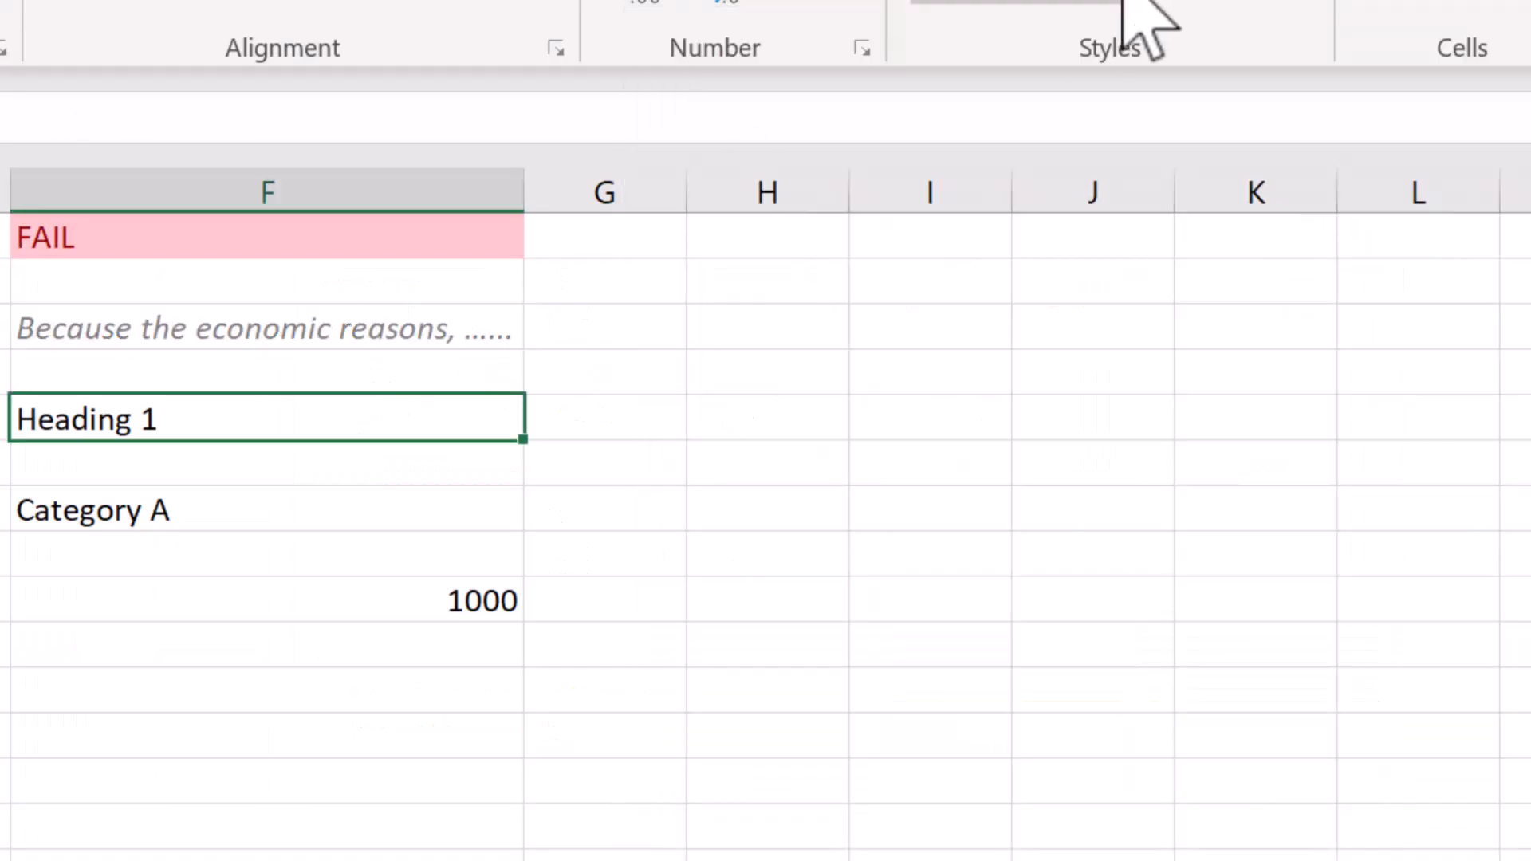
click(1125, 3)
click(752, 446)
click(298, 536)
click(752, 794)
click(455, 622)
click(797, 784)
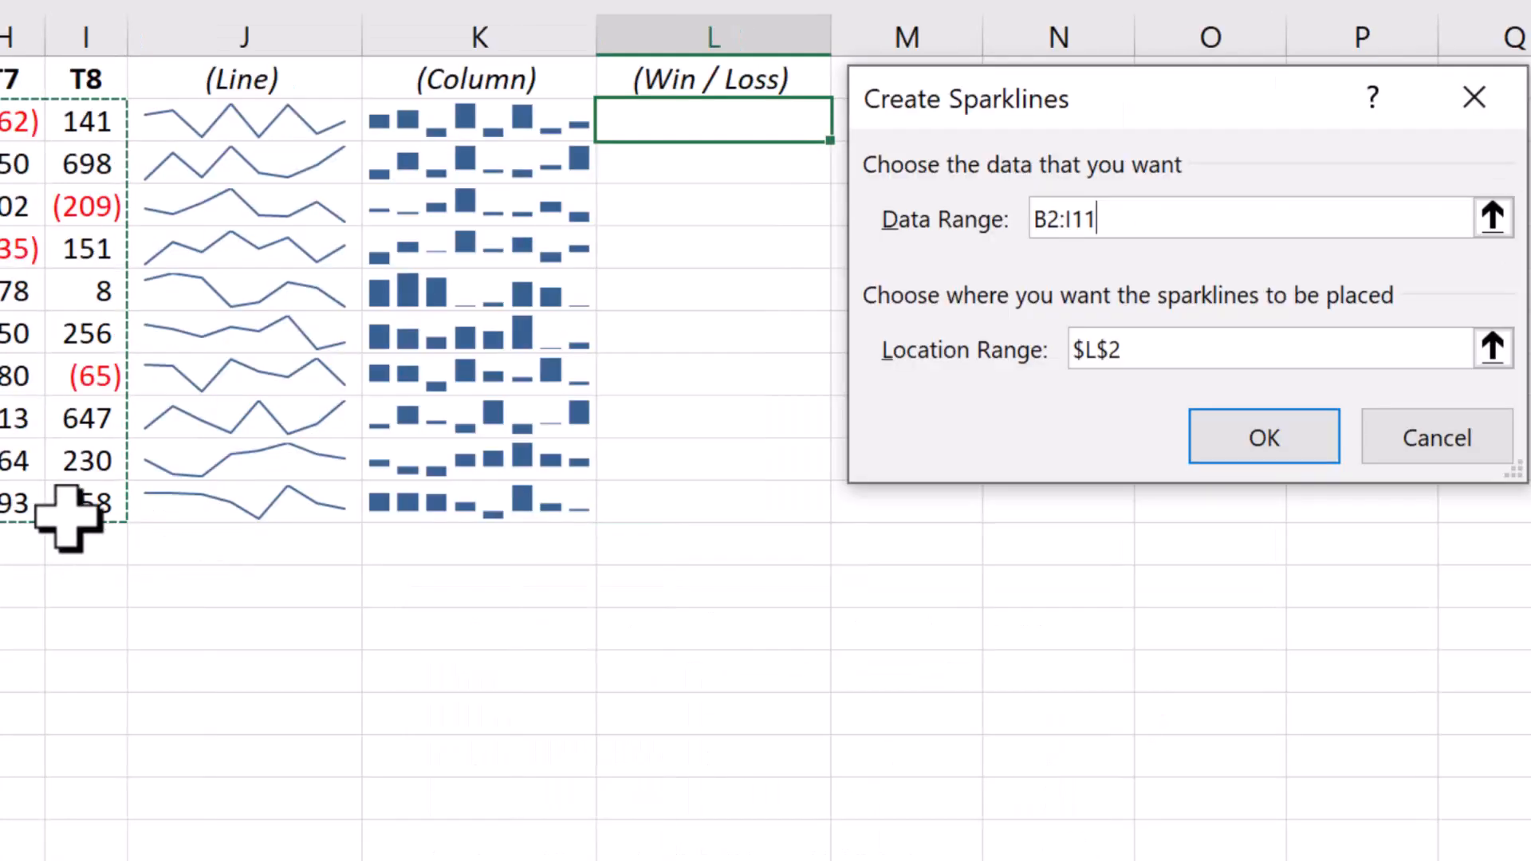
Step: Add Win/Loss sparklines for T1 to T8 in the (Win / Loss) column
click(960, 348)
drag(714, 119, 660, 513)
click(1258, 437)
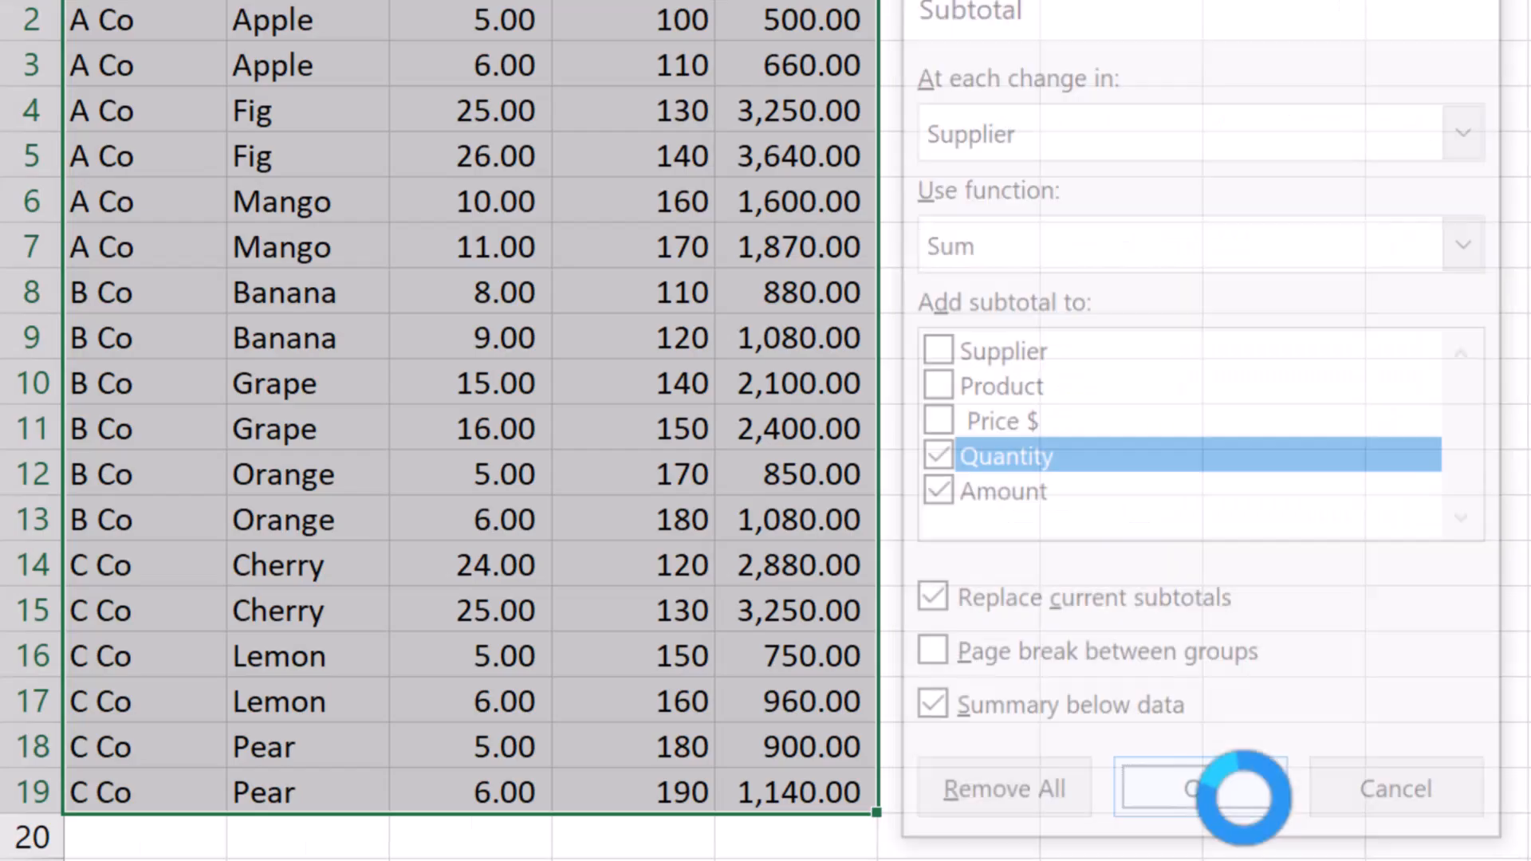
Step: Add subtotals for each company and a grand total to the product list
click(1233, 793)
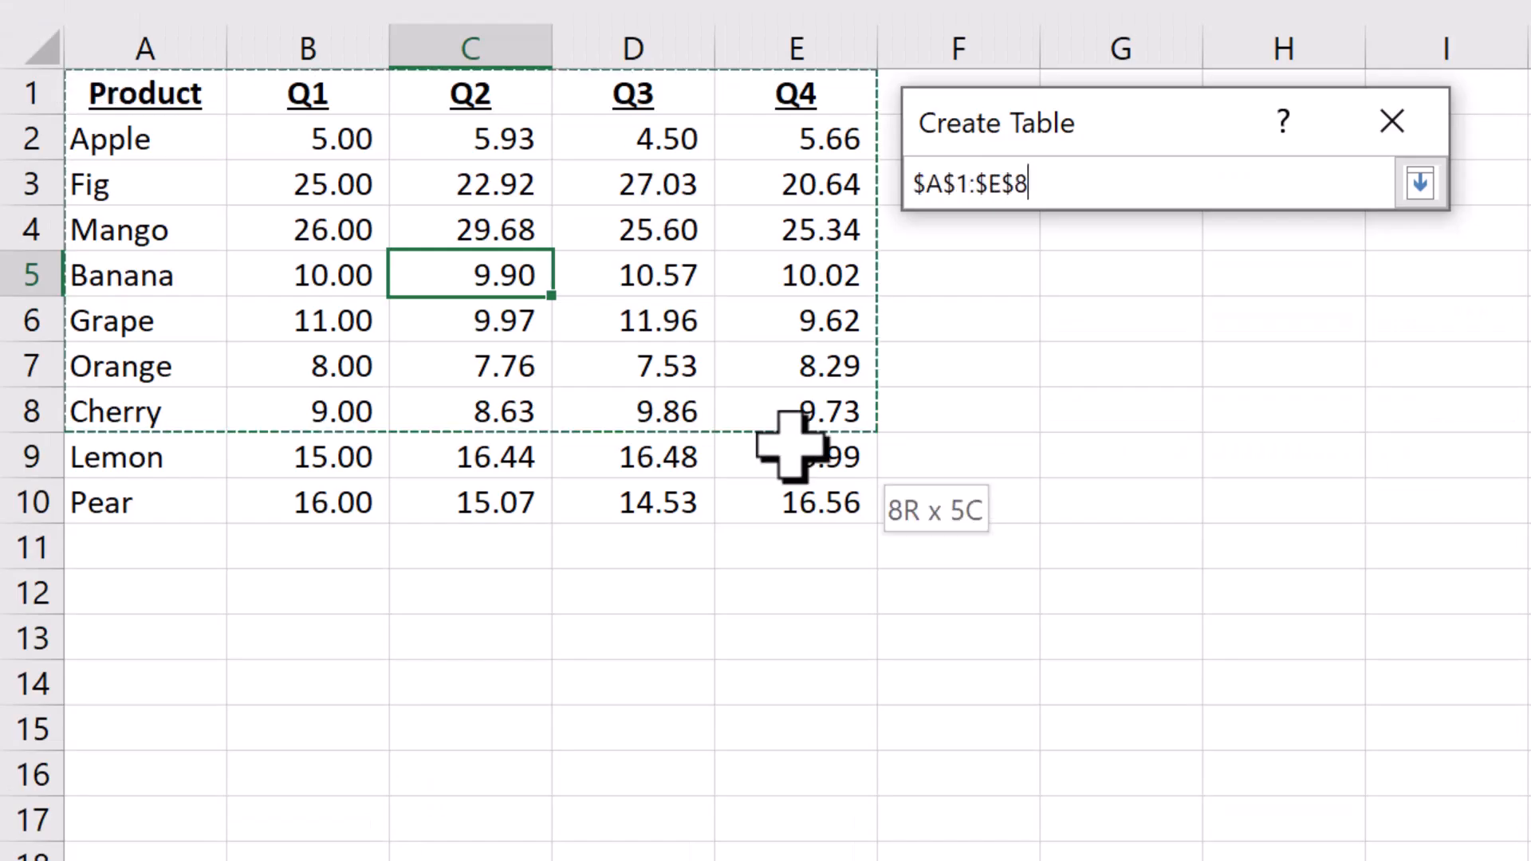
drag(792, 446, 794, 500)
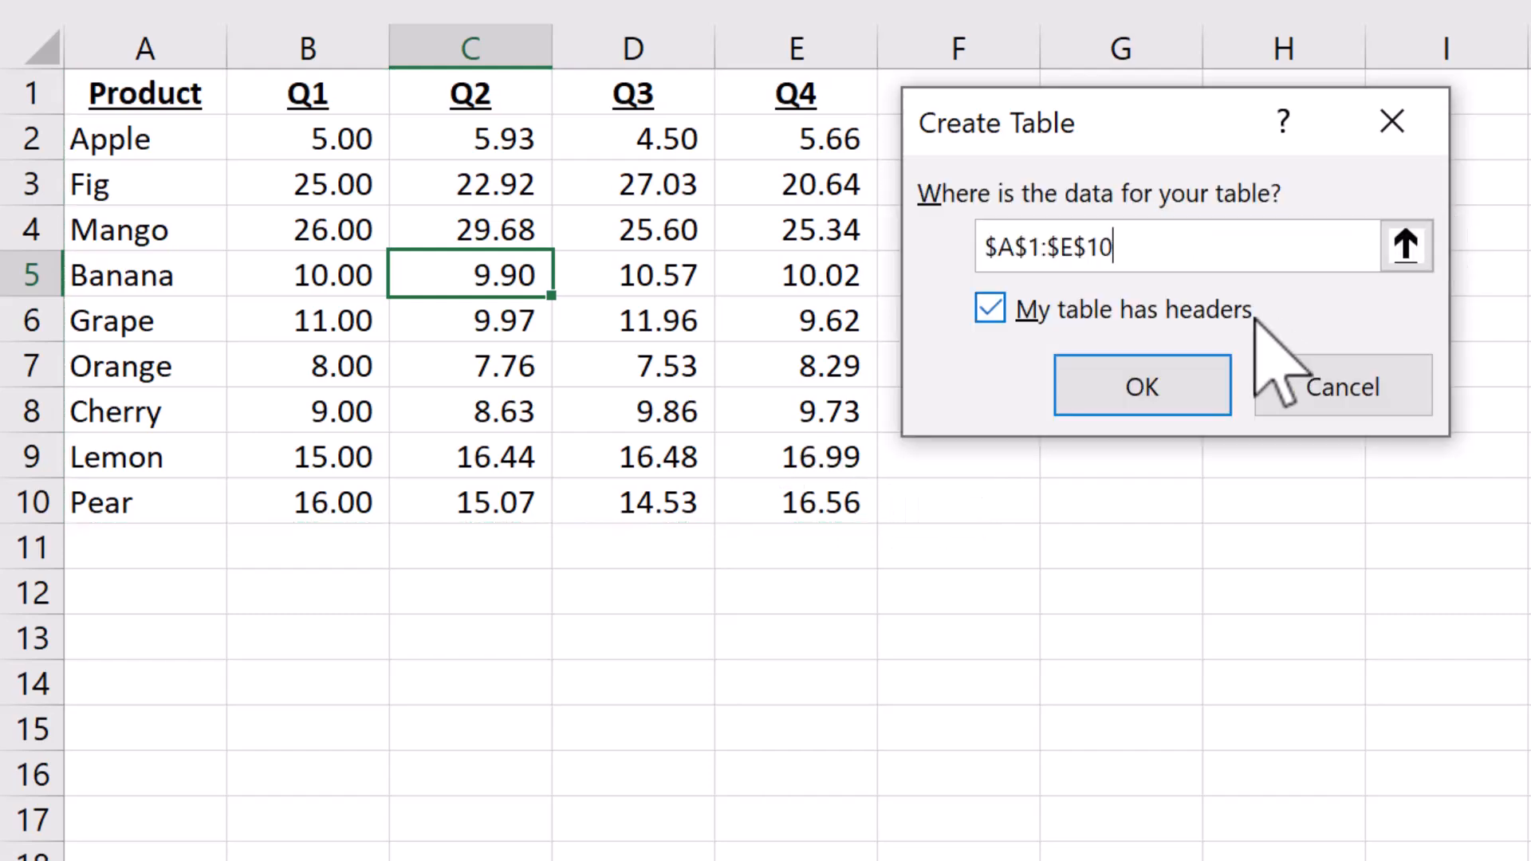
Step: Create a table with headers from A1:E10, and turn on Last Column and Banded Columns for the country price table
click(1145, 383)
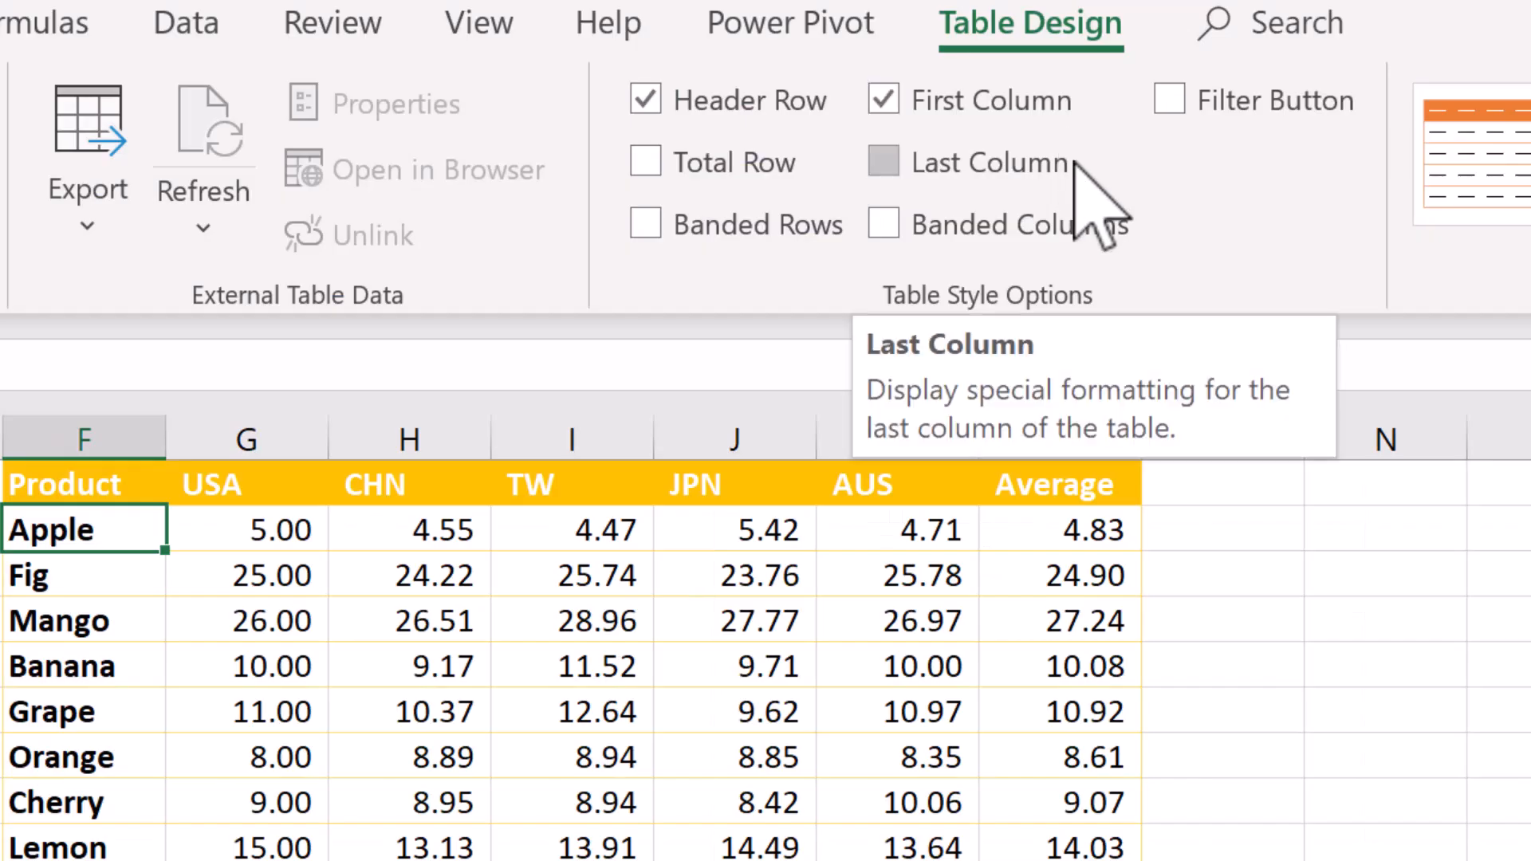
click(1072, 169)
click(1086, 235)
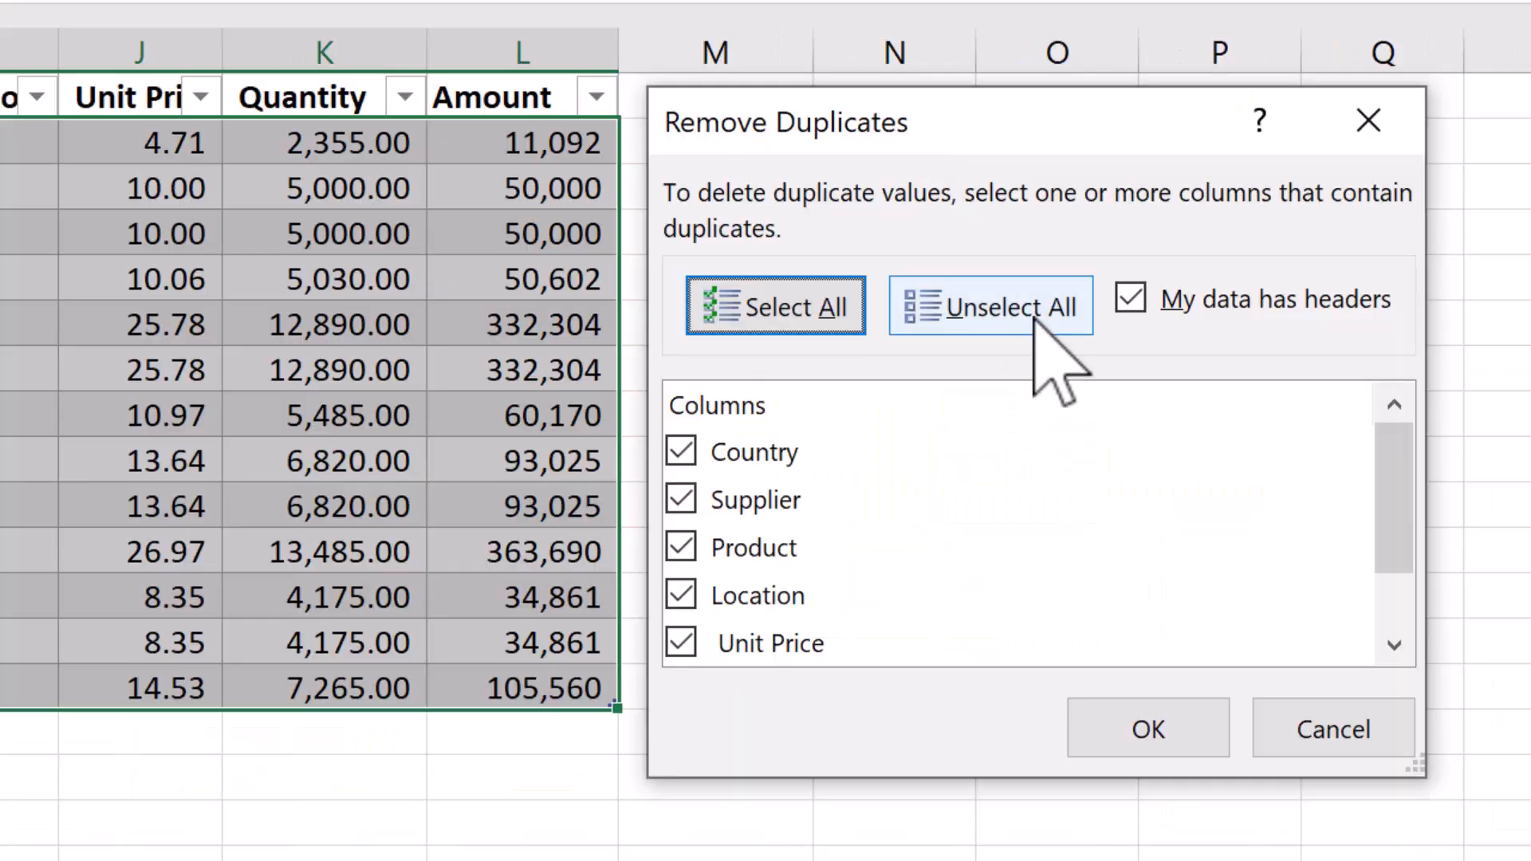
Step: Remove duplicate rows based only on the Product column, treating the data as having headers
click(1034, 318)
click(788, 558)
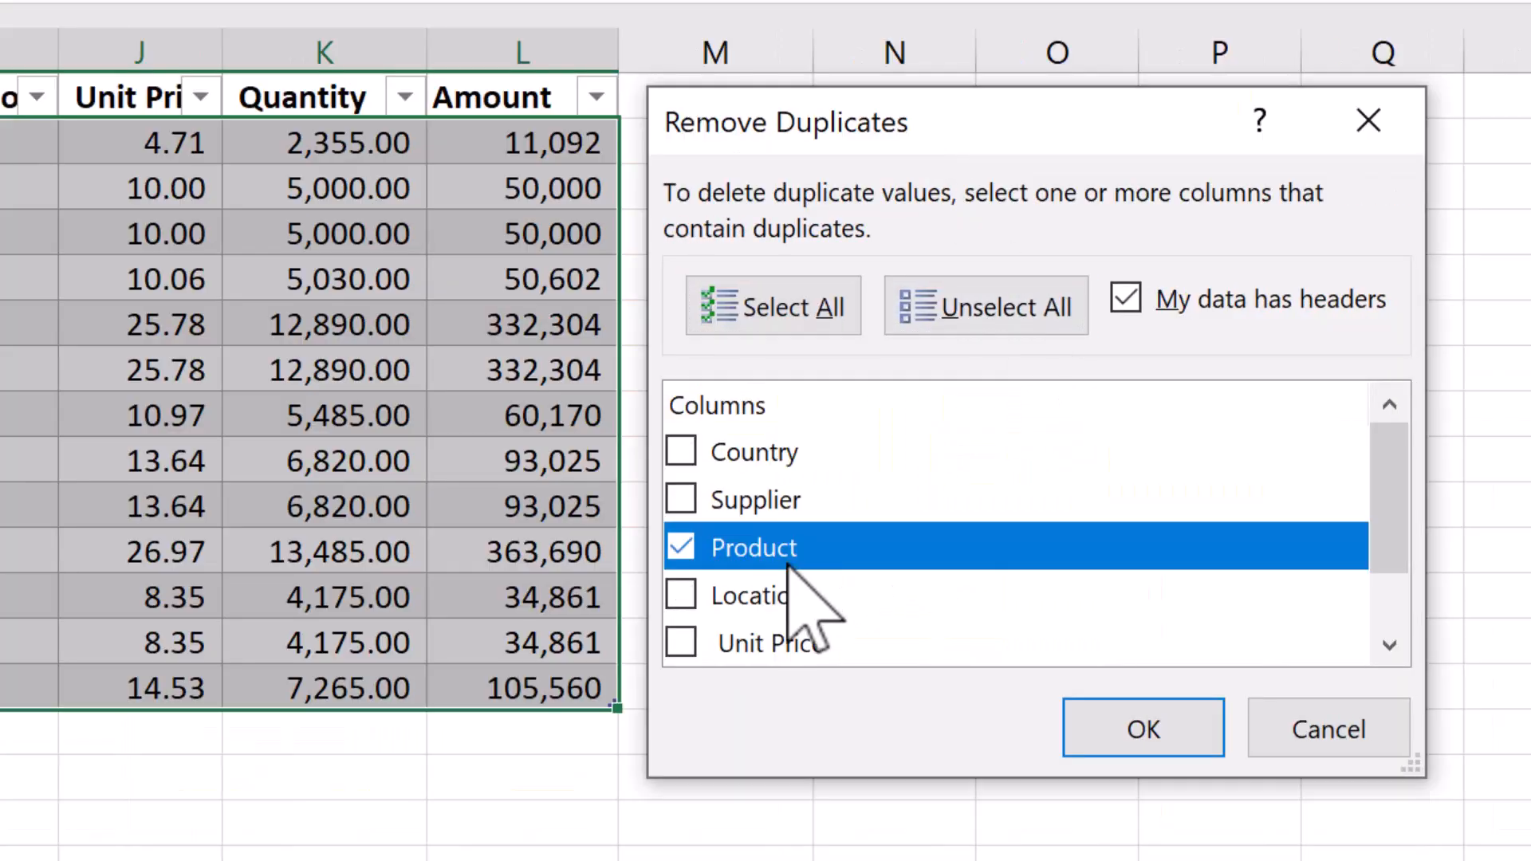
click(1168, 727)
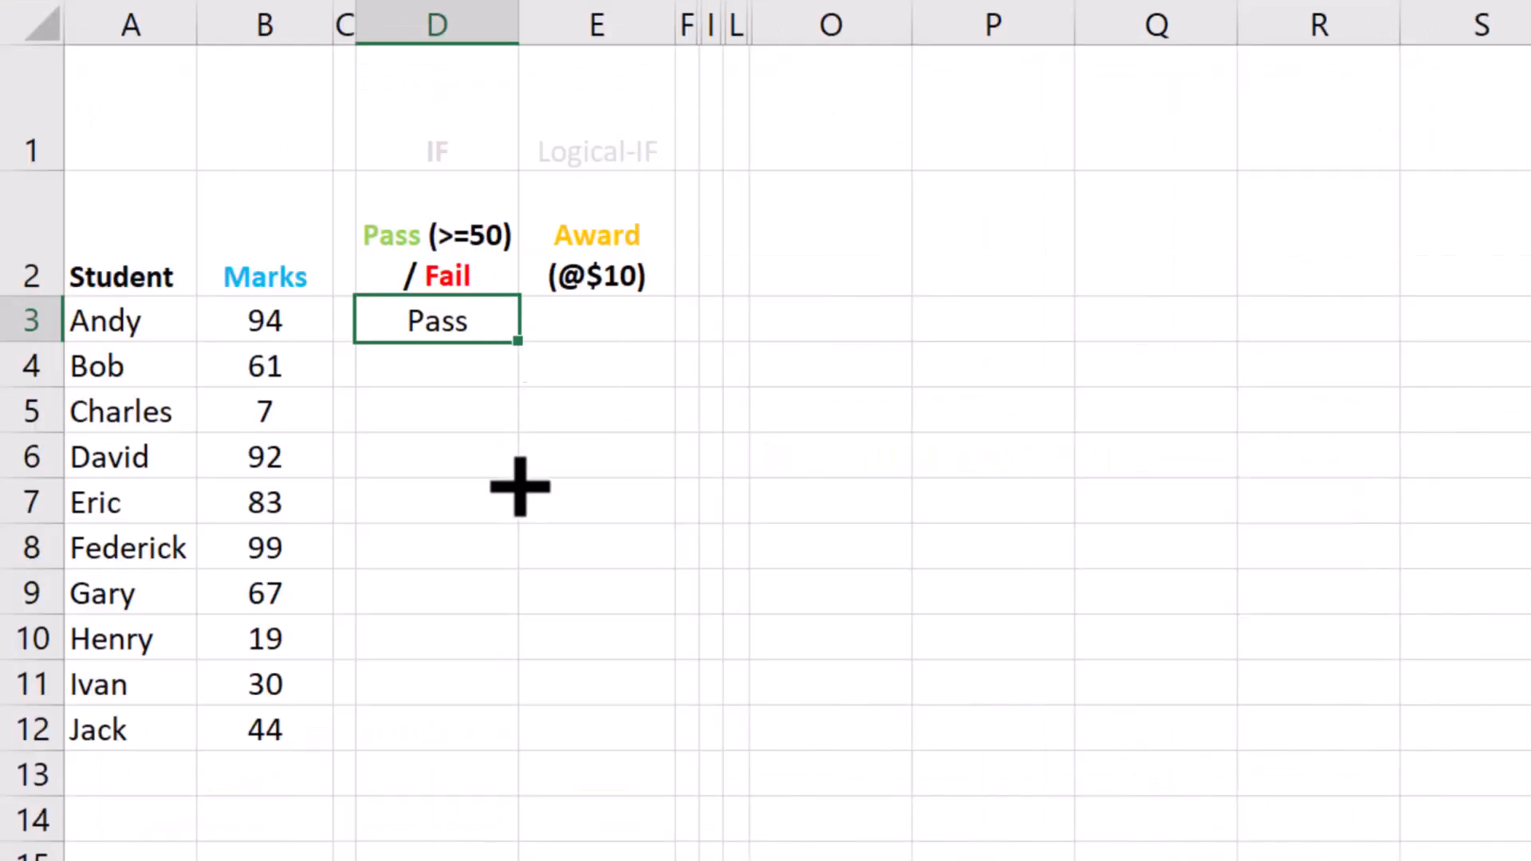
Step: Fill the Pass/Fail formula from D3 down to D12
drag(519, 751, 519, 750)
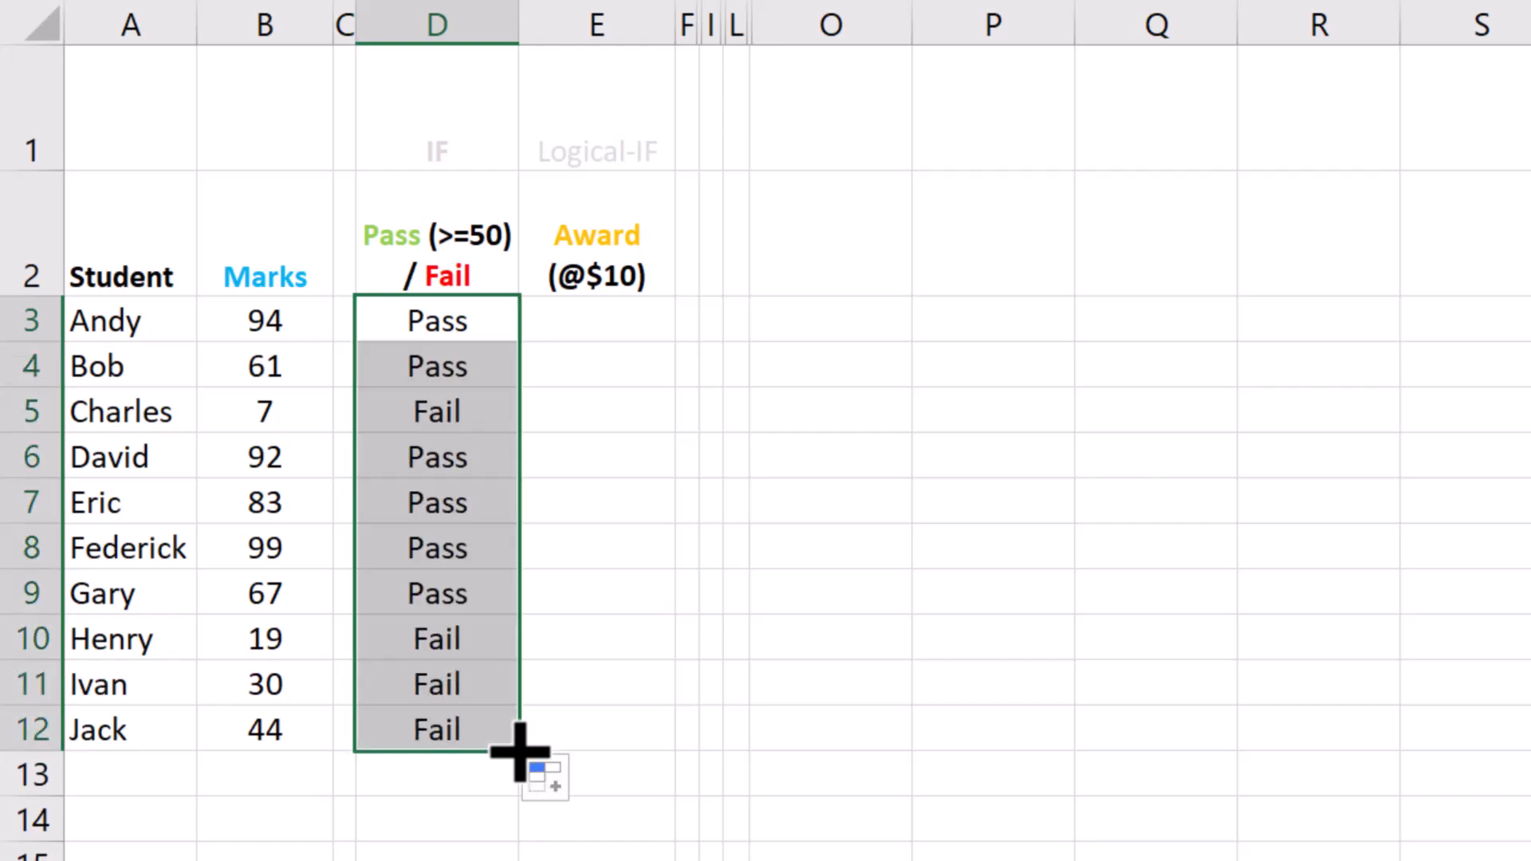
key(Down)
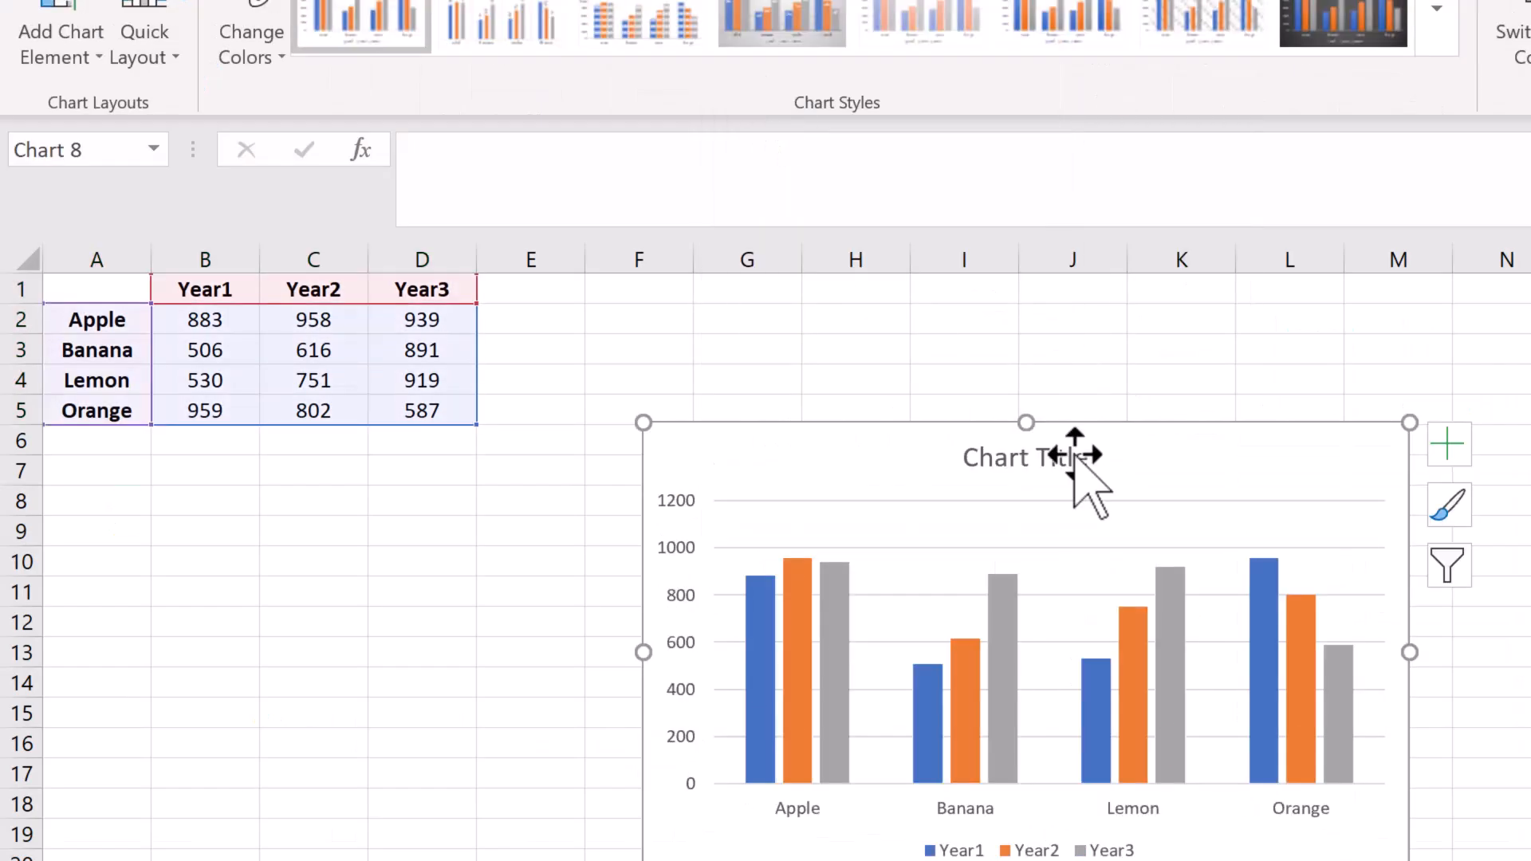
Step: Move the 100% stacked column chart closer to the fruit data and reduce its size
drag(1076, 454, 917, 305)
drag(1247, 728, 990, 622)
drag(751, 621, 752, 604)
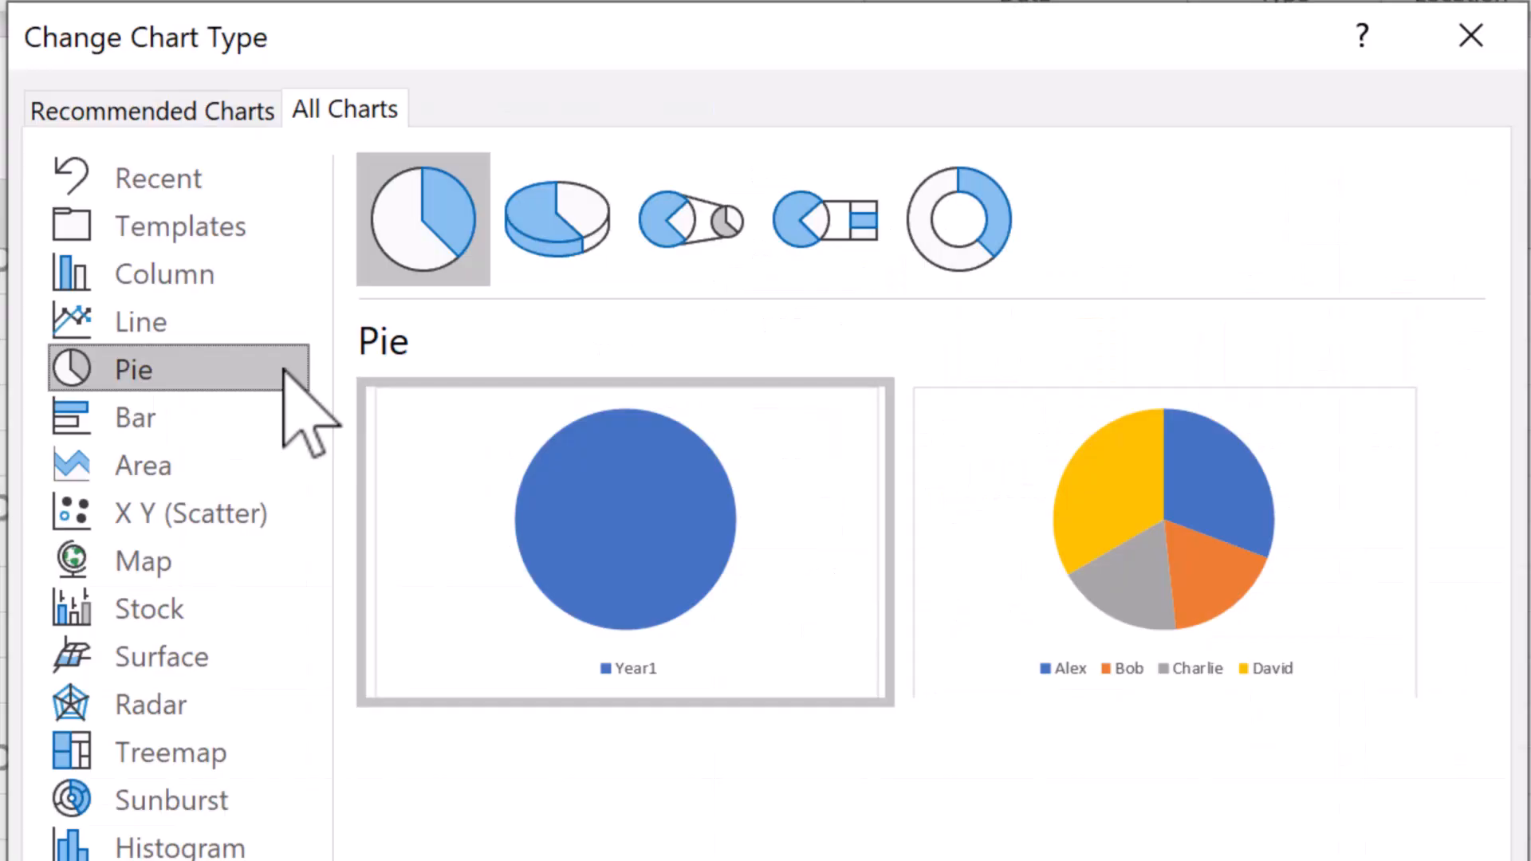
Step: Change the chart type to 3-D Pie, using the variant with one slice per person
click(584, 270)
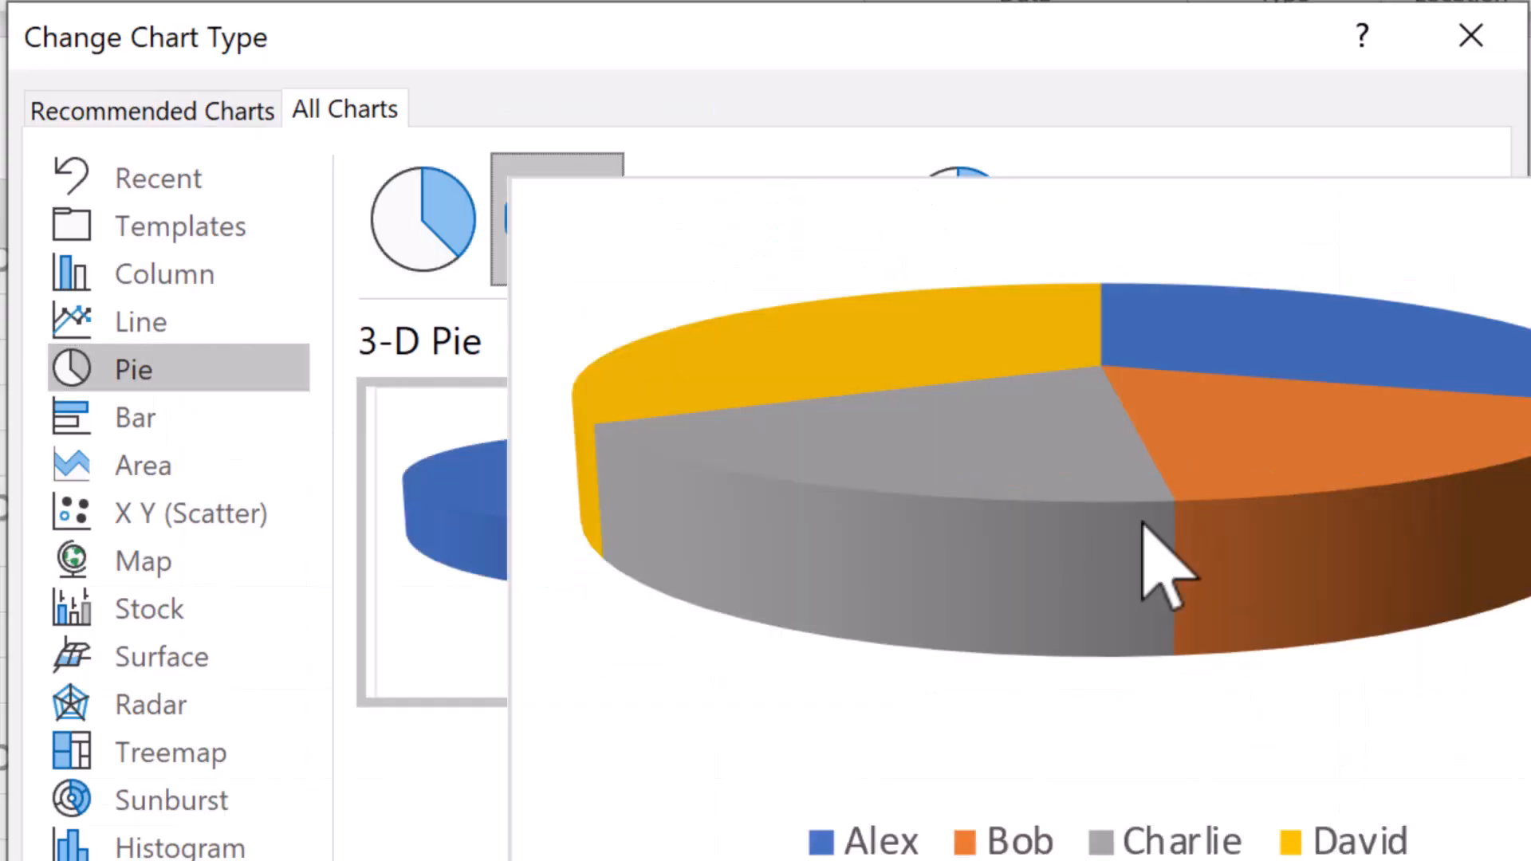
click(1145, 547)
click(1299, 785)
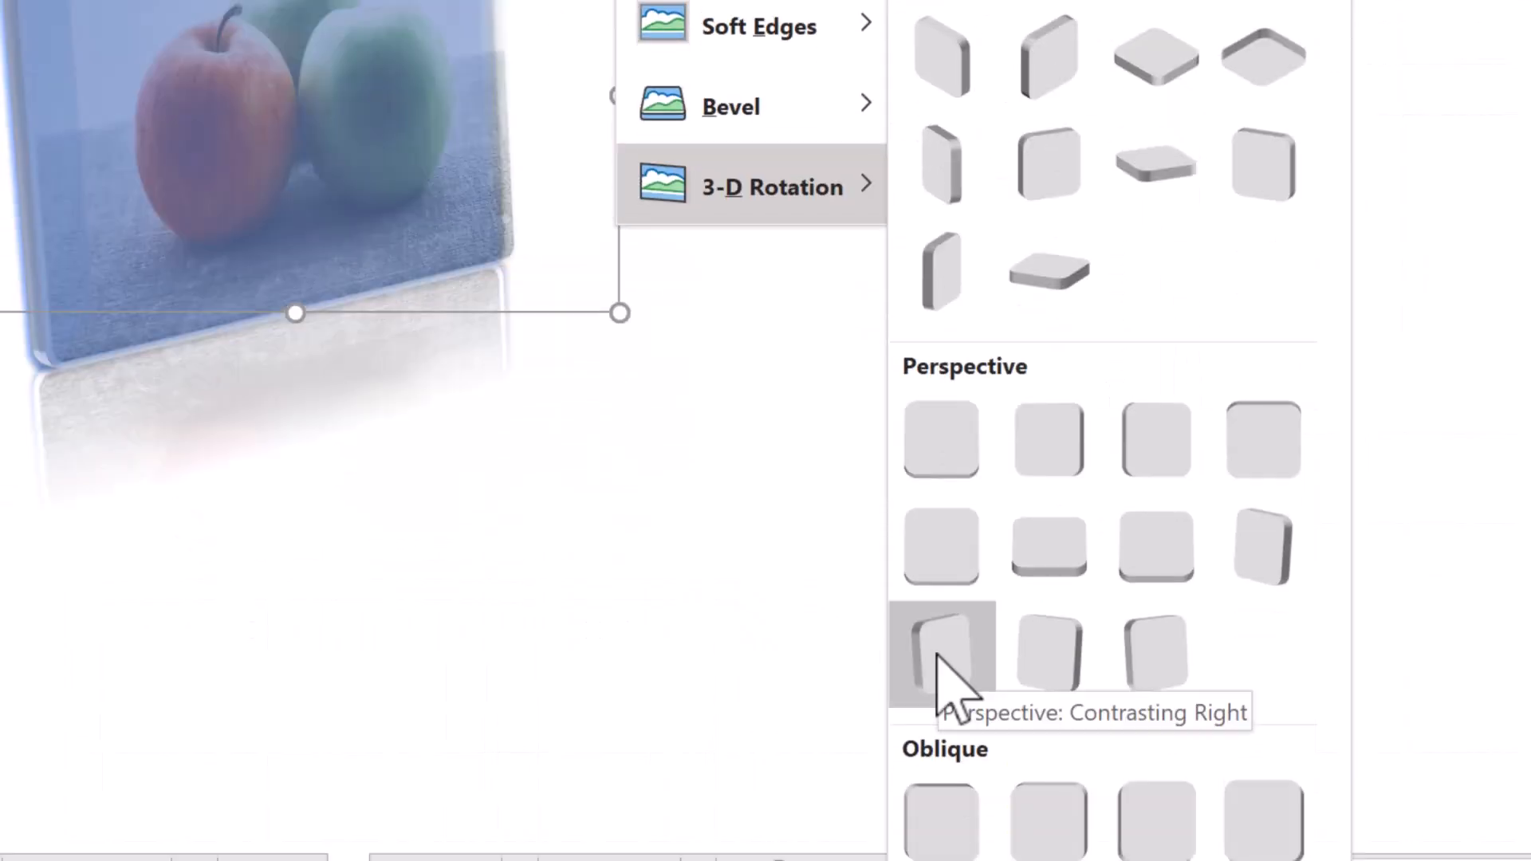
click(943, 642)
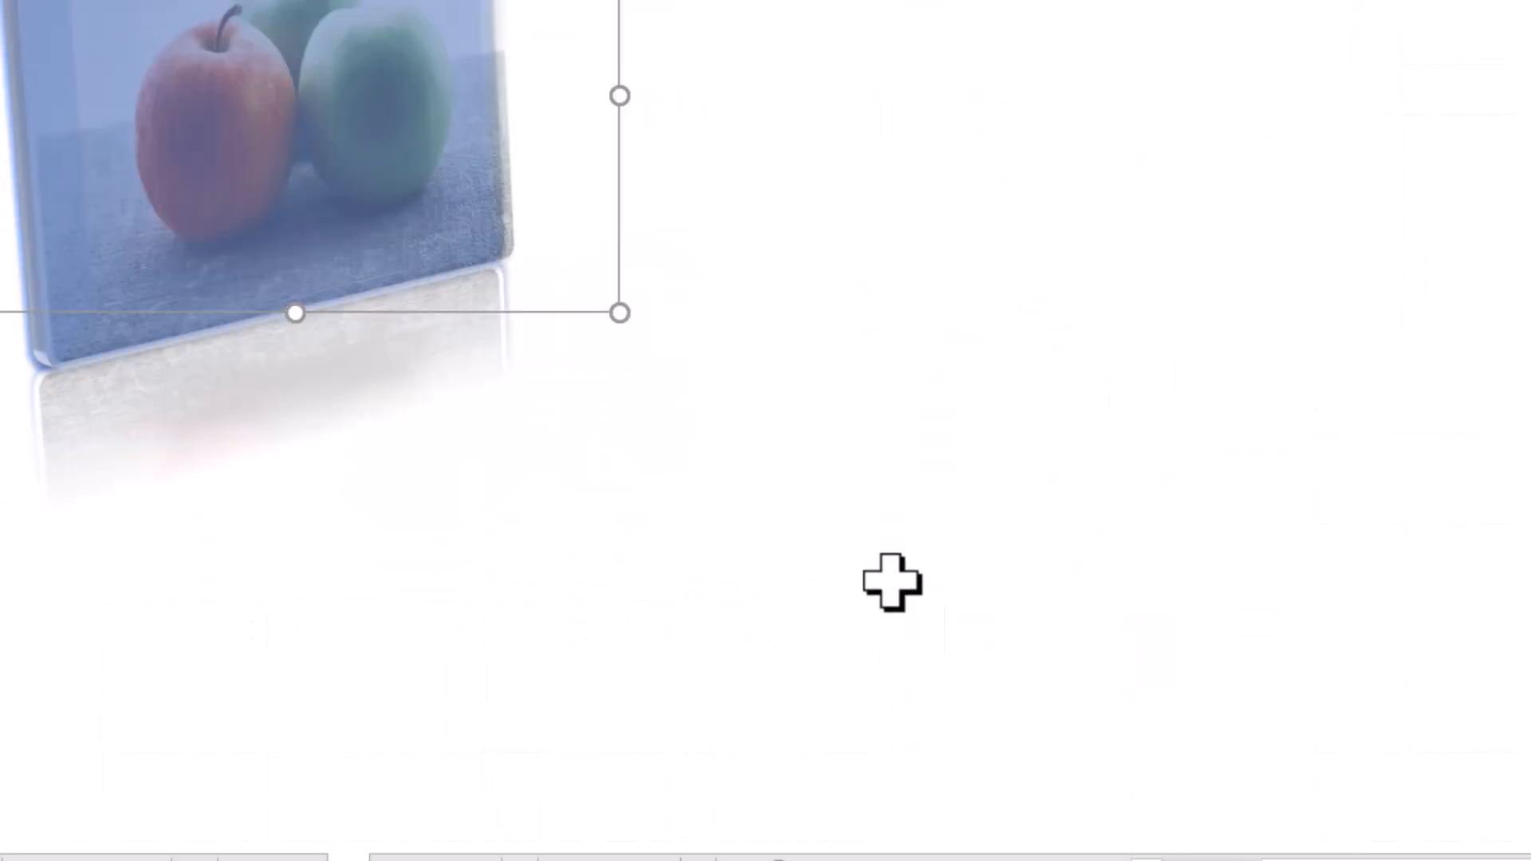